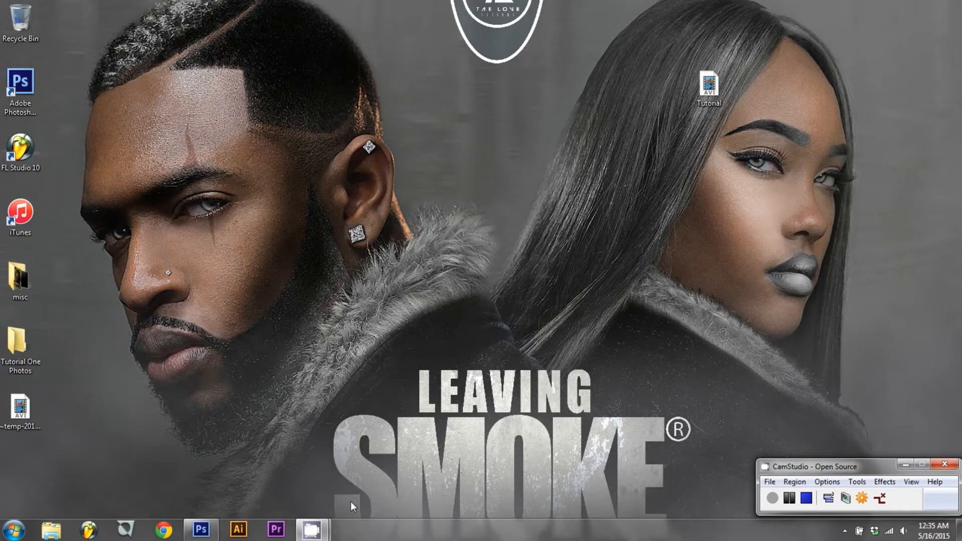
Switch to Photoshop and convert the portrait's Background into a regular layer named Original.
{"action": "left_click", "coordinate": [200, 529]}
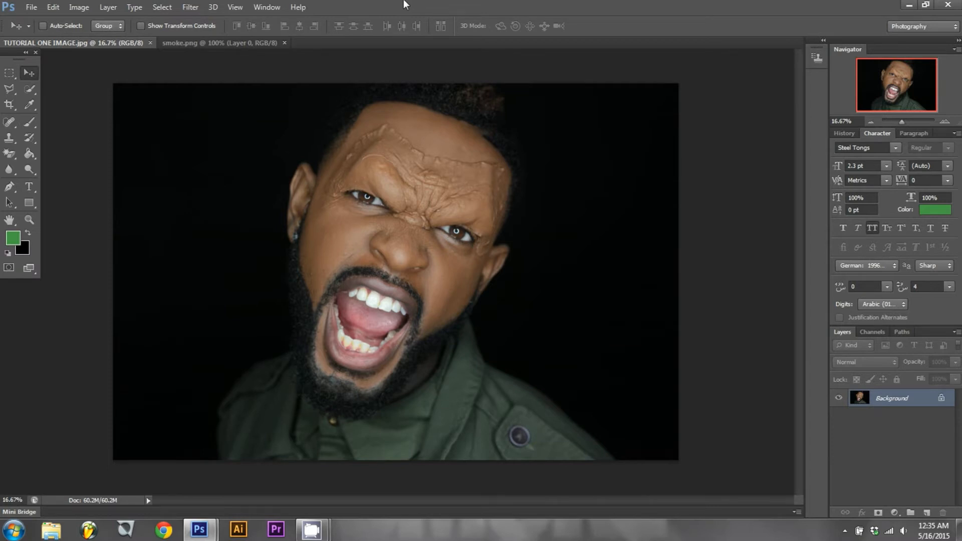
{"action": "double_click", "coordinate": [899, 401]}
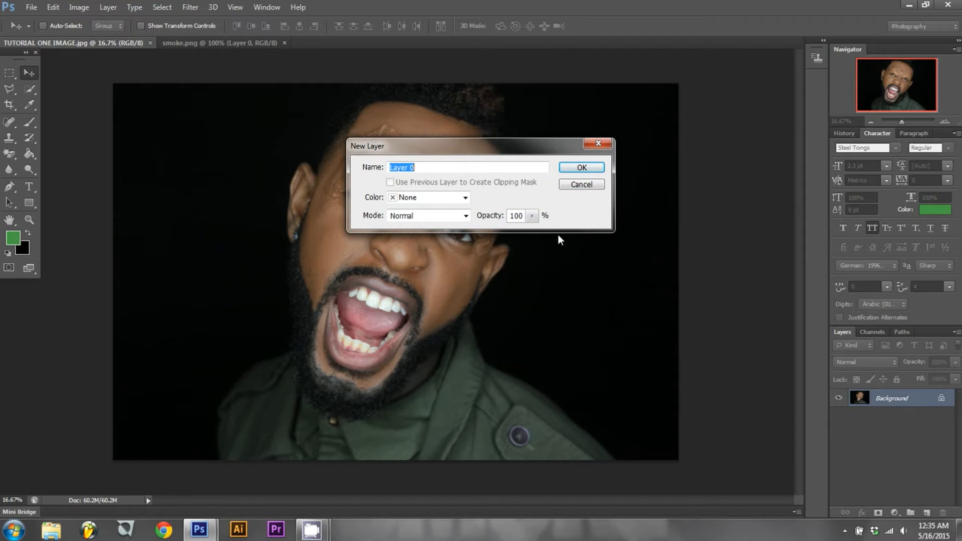
{"action": "type", "text": "Original"}
{"action": "key", "text": "Return"}
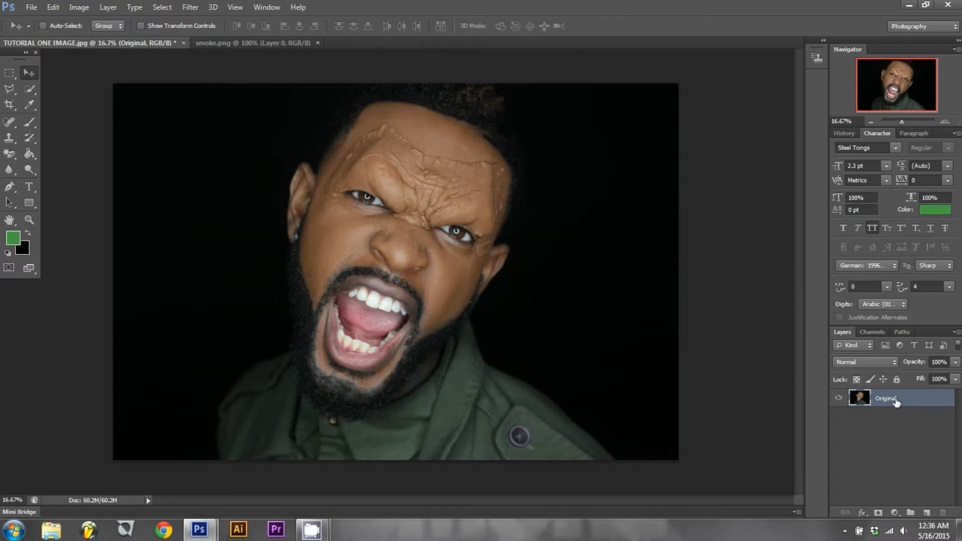
Duplicate the Original layer and keep the copy selected for retouching.
{"action": "left_click_drag", "start_coordinate": [890, 398], "coordinate": [925, 495]}
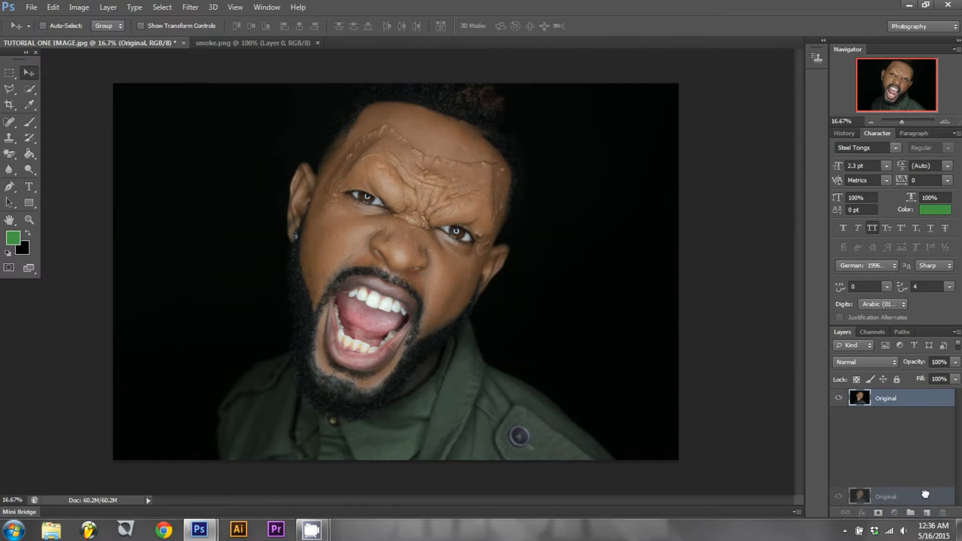
{"action": "left_click_drag", "start_coordinate": [925, 495], "coordinate": [924, 512]}
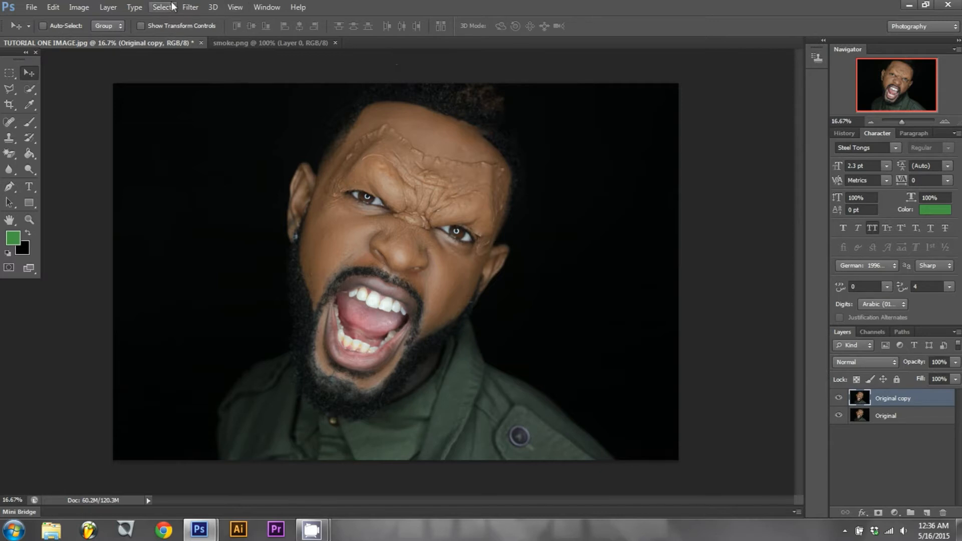
{"action": "left_click", "coordinate": [109, 8]}
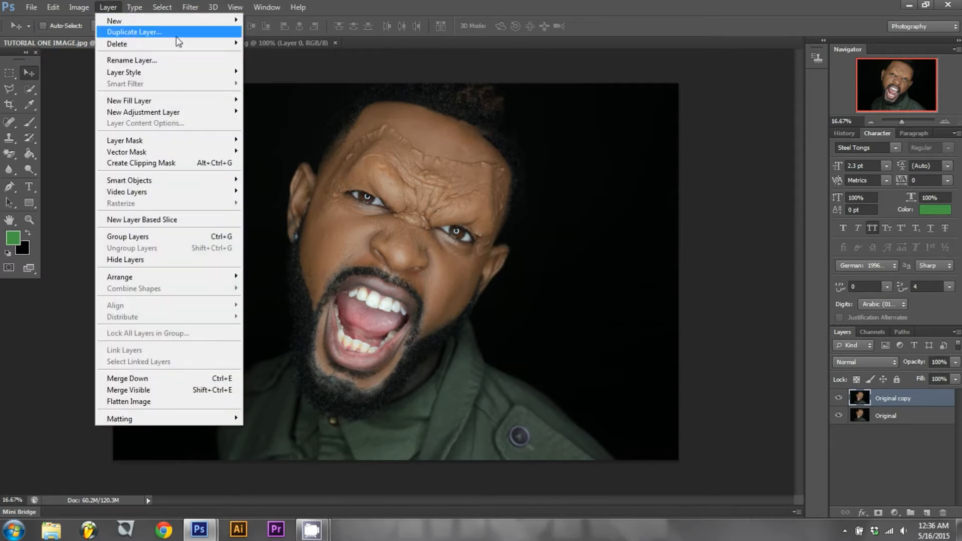
{"action": "left_click", "coordinate": [897, 400]}
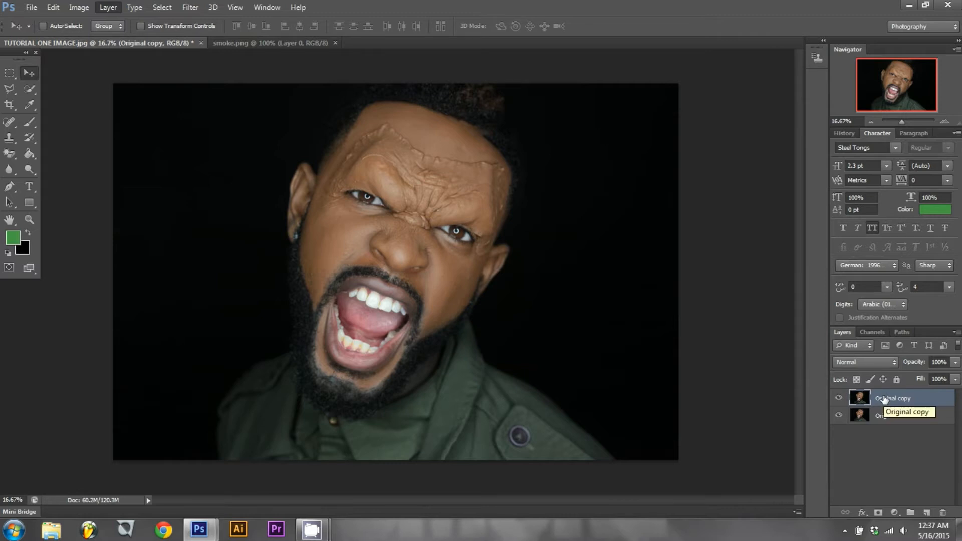
Choose the Spot Healing Brush and set its size to 130 px.
{"action": "left_click", "coordinate": [11, 126]}
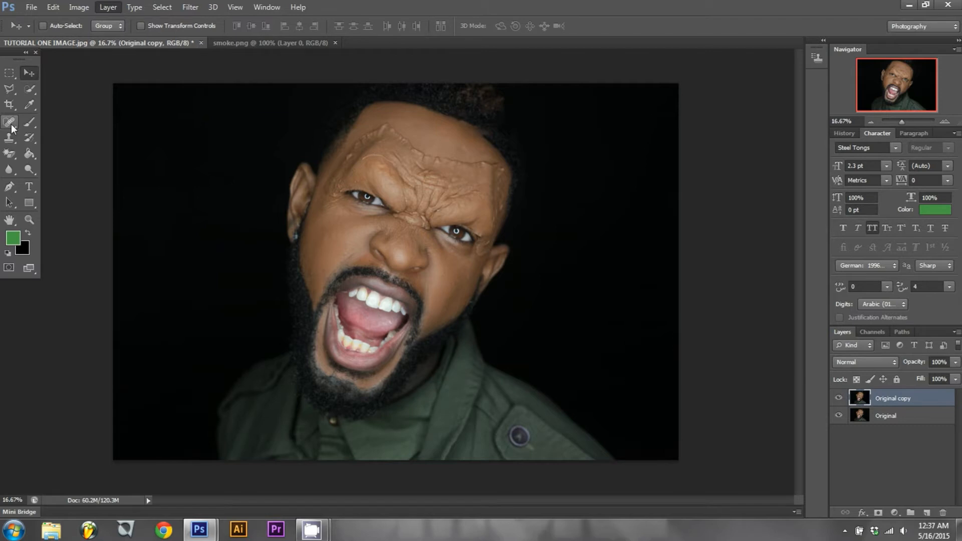
{"action": "left_click", "coordinate": [11, 123]}
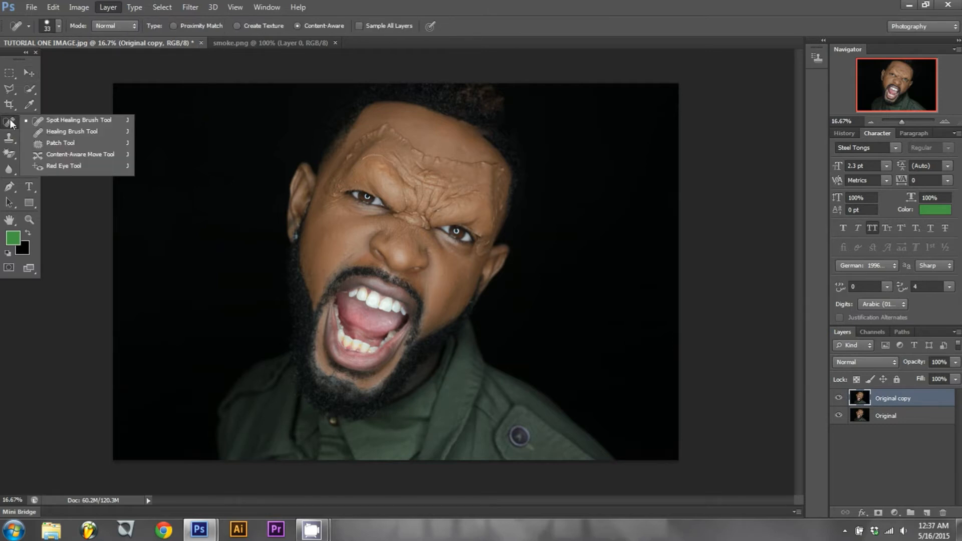
{"action": "left_click", "coordinate": [58, 26]}
{"action": "left_click", "coordinate": [68, 61]}
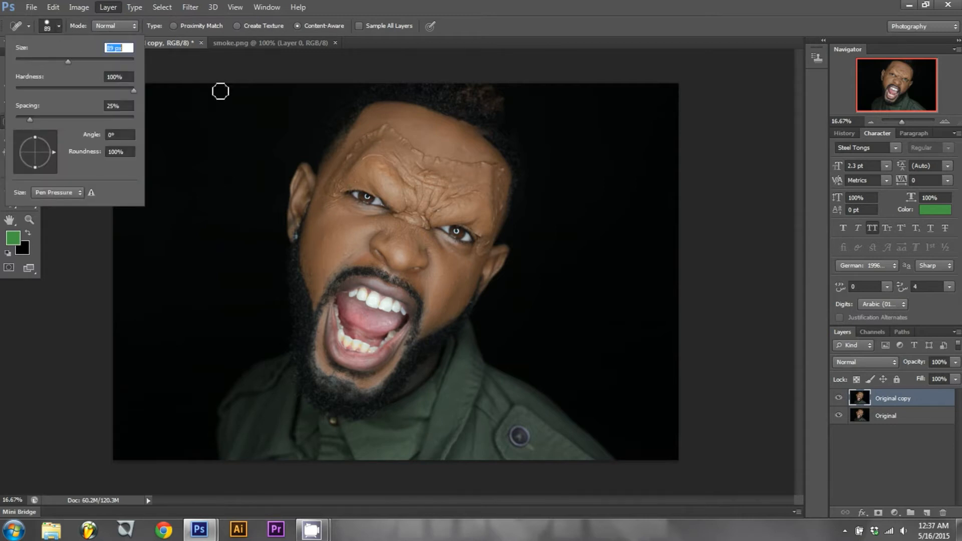
{"action": "left_click", "coordinate": [58, 28]}
{"action": "left_click", "coordinate": [59, 28]}
{"action": "left_click", "coordinate": [94, 61]}
{"action": "left_click_drag", "start_coordinate": [93, 61], "coordinate": [83, 60]}
Set the healing brush to 80 px and heal the raised prosthetic edge from its forehead peak toward the middle of the forehead.
{"action": "left_click", "coordinate": [944, 122]}
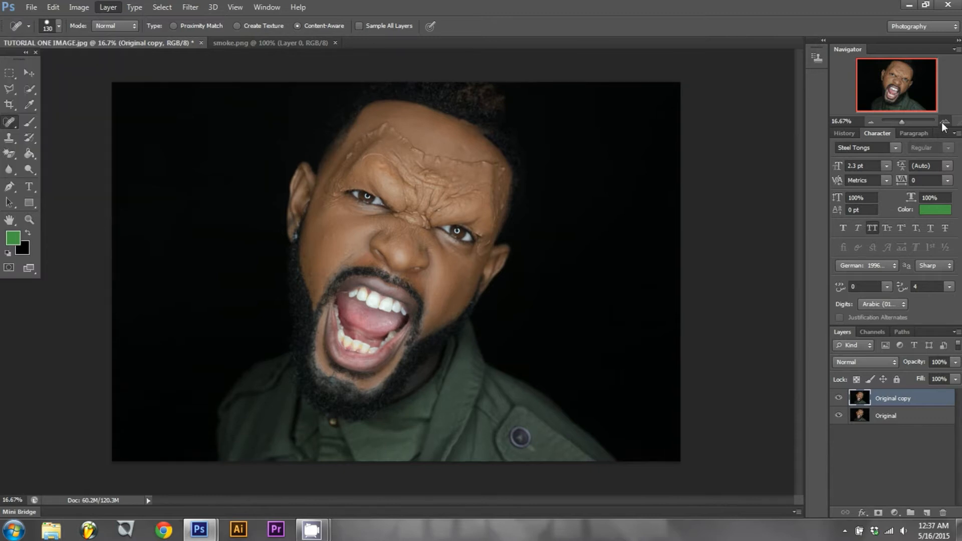
{"action": "left_click", "coordinate": [944, 121]}
{"action": "left_click", "coordinate": [945, 122]}
{"action": "left_click_drag", "start_coordinate": [800, 247], "coordinate": [803, 177]}
{"action": "left_click", "coordinate": [944, 122]}
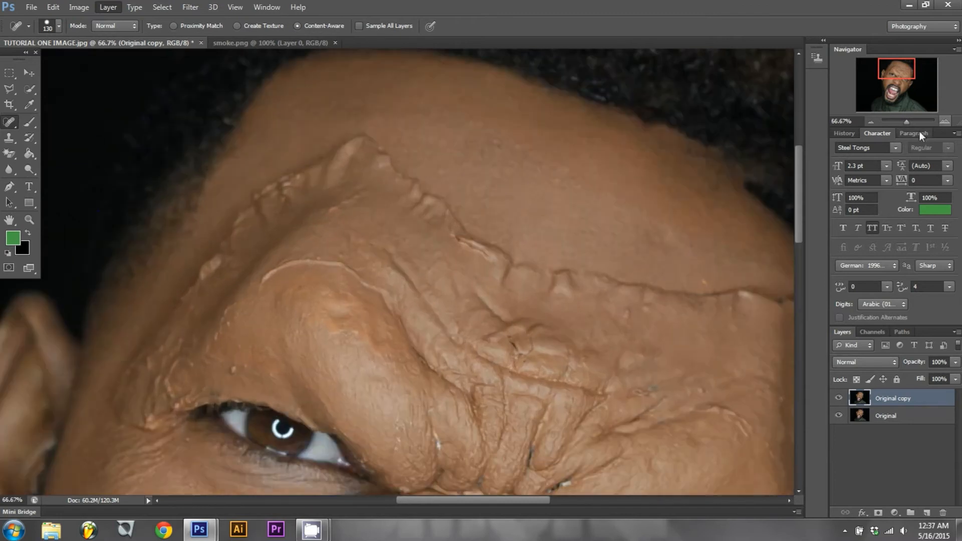
{"action": "left_click", "coordinate": [58, 25]}
{"action": "left_click_drag", "start_coordinate": [69, 57], "coordinate": [62, 58]}
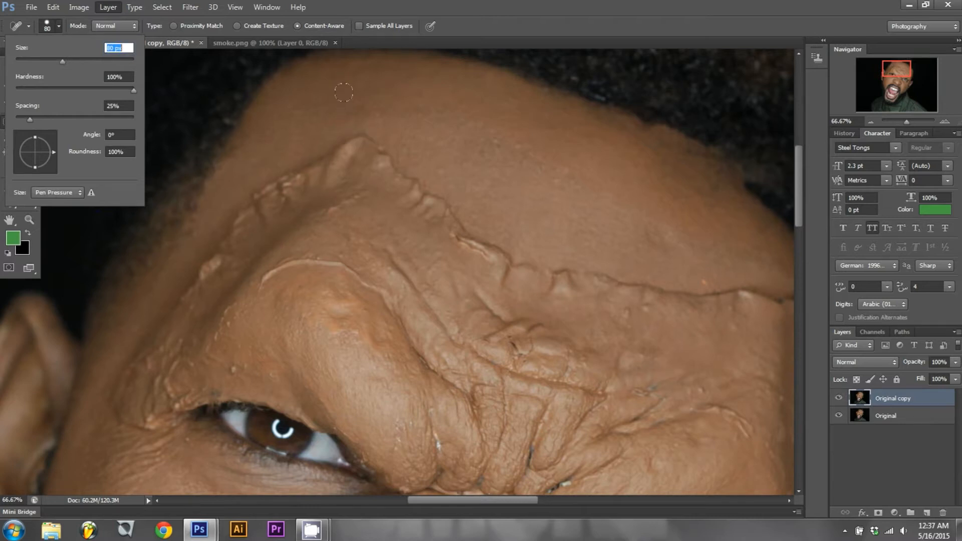
{"action": "left_click", "coordinate": [362, 146]}
{"action": "left_click", "coordinate": [372, 156]}
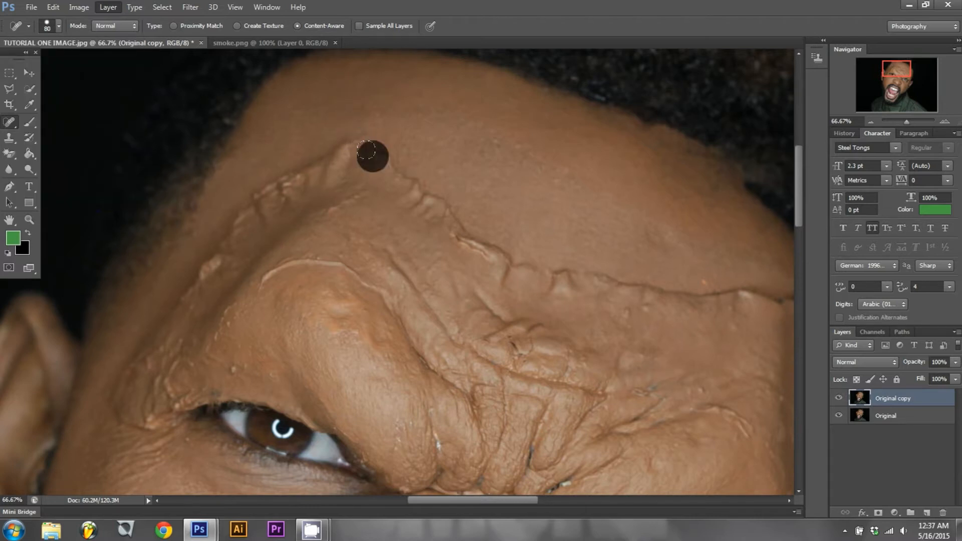
{"action": "left_click", "coordinate": [392, 172]}
{"action": "left_click", "coordinate": [413, 187]}
{"action": "left_click", "coordinate": [425, 198]}
{"action": "left_click", "coordinate": [444, 211]}
{"action": "left_click", "coordinate": [463, 233]}
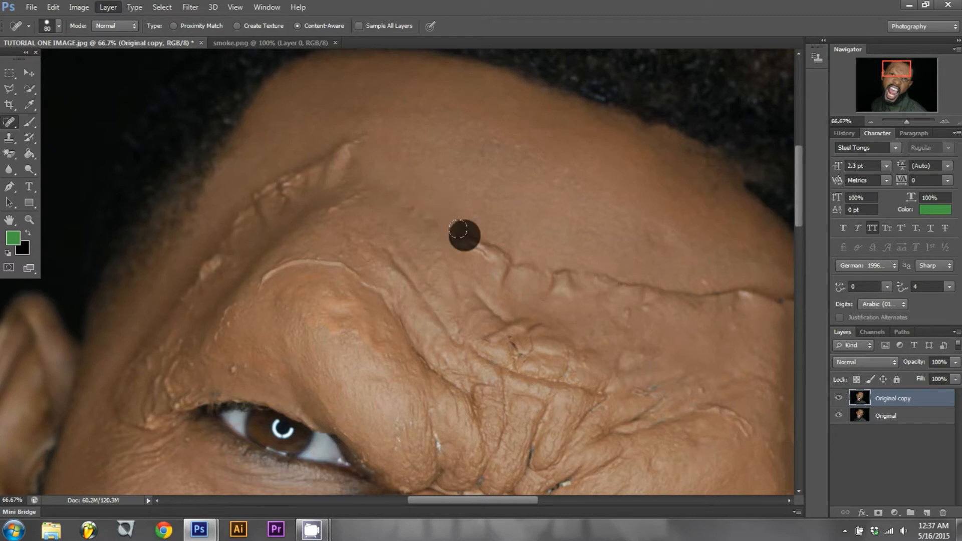
{"action": "left_click", "coordinate": [493, 250]}
{"action": "left_click", "coordinate": [516, 270]}
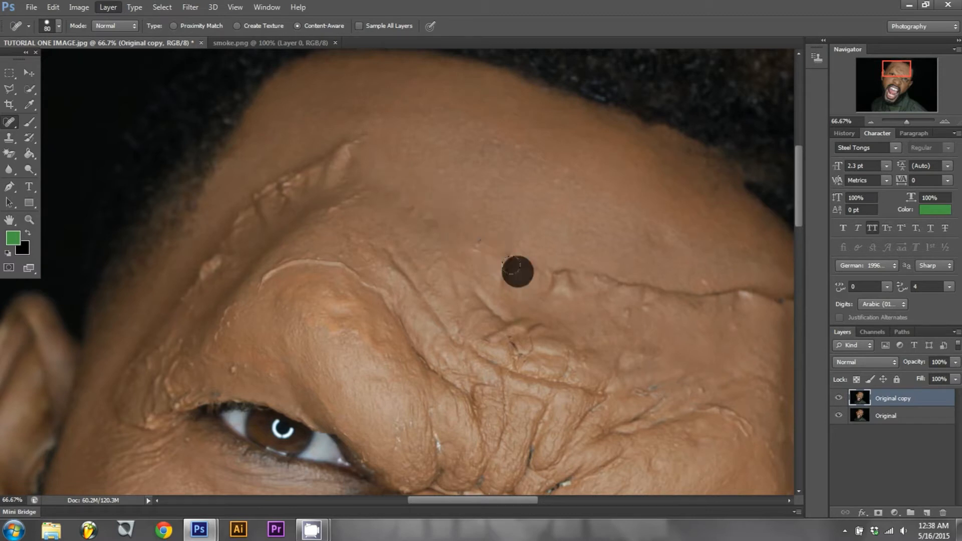
Heal the leftover marks and dark spots along the retouched seam in the middle of the forehead.
{"action": "left_click", "coordinate": [476, 247]}
{"action": "left_click", "coordinate": [466, 243]}
{"action": "left_click", "coordinate": [408, 206]}
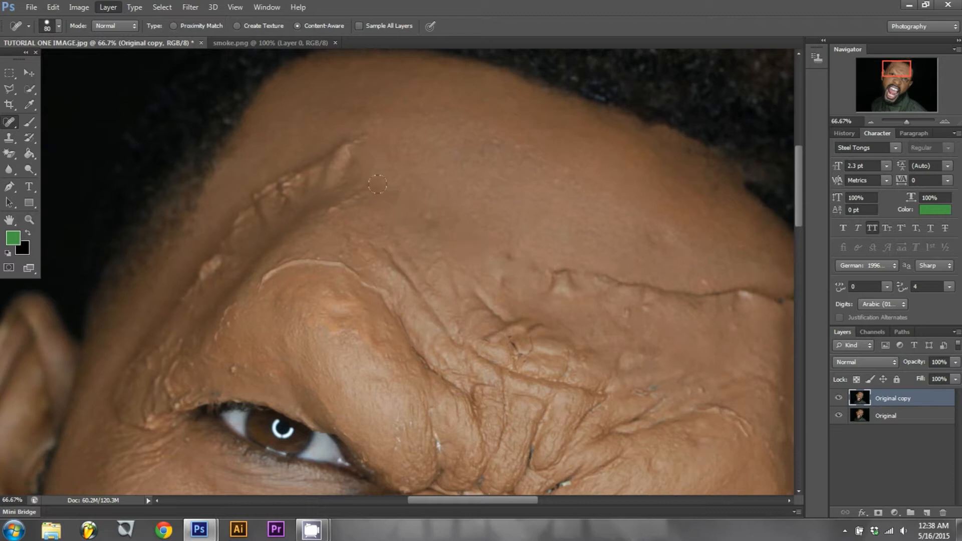
{"action": "left_click", "coordinate": [376, 186]}
{"action": "left_click", "coordinate": [512, 260]}
{"action": "left_click", "coordinate": [506, 276]}
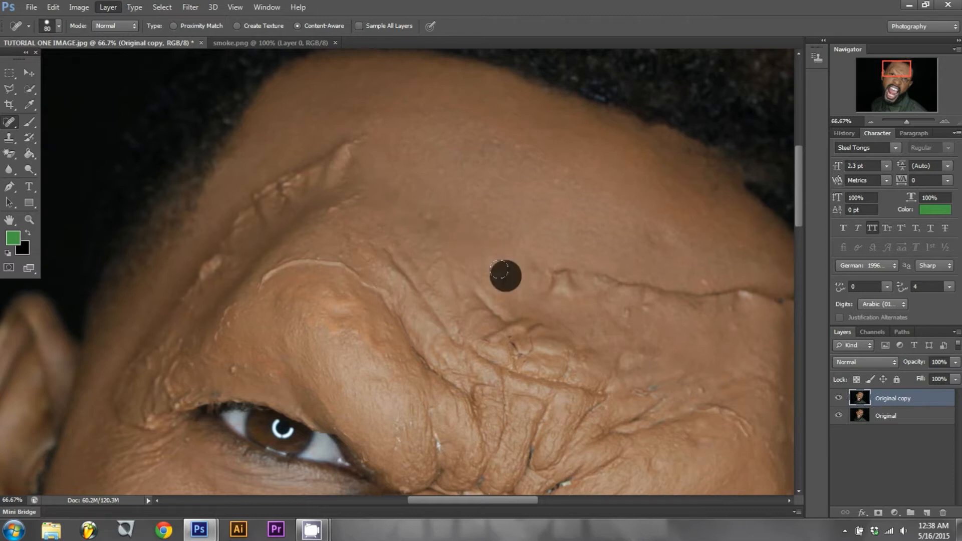
{"action": "left_click", "coordinate": [427, 217]}
{"action": "left_click", "coordinate": [416, 186]}
Heal the peak of the prosthetic edge on the upper left side of the forehead.
{"action": "left_click", "coordinate": [351, 145]}
{"action": "left_click", "coordinate": [341, 150]}
{"action": "left_click", "coordinate": [326, 163]}
{"action": "left_click", "coordinate": [349, 155]}
{"action": "left_click", "coordinate": [348, 194]}
{"action": "left_click", "coordinate": [336, 152]}
{"action": "left_click", "coordinate": [352, 139]}
{"action": "left_click", "coordinate": [330, 156]}
{"action": "left_click", "coordinate": [340, 153]}
{"action": "left_click", "coordinate": [334, 201]}
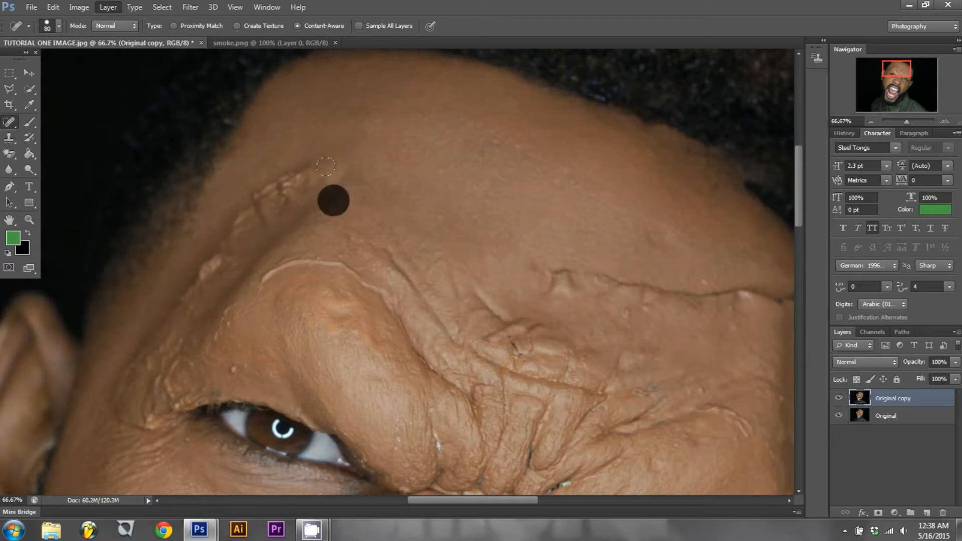
Heal the prosthetic edge running down from the forehead toward the temple on the face's left side in the photo.
{"action": "left_click", "coordinate": [307, 170]}
{"action": "left_click", "coordinate": [290, 180]}
{"action": "left_click", "coordinate": [275, 193]}
{"action": "left_click", "coordinate": [300, 180]}
{"action": "left_click", "coordinate": [272, 195]}
{"action": "left_click", "coordinate": [255, 192]}
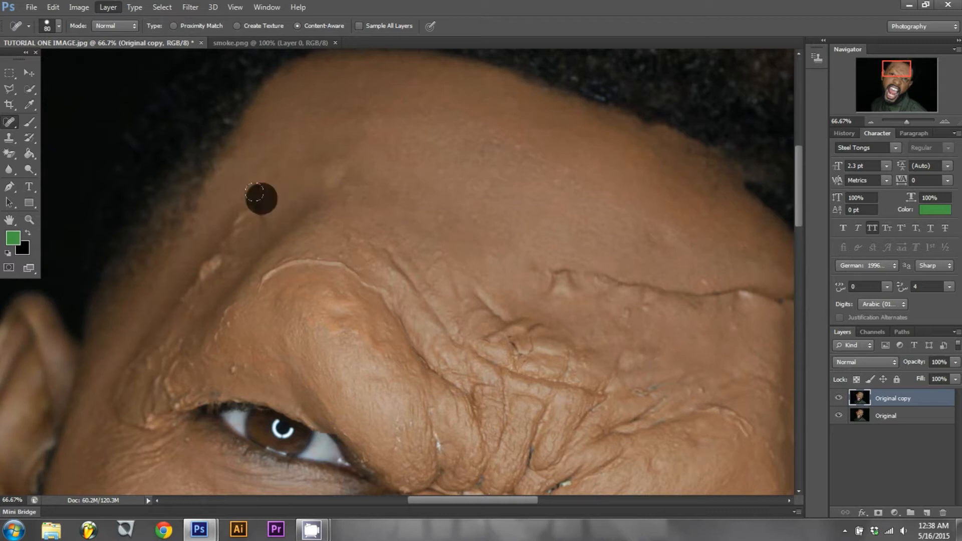
{"action": "left_click", "coordinate": [246, 219]}
{"action": "left_click", "coordinate": [258, 213]}
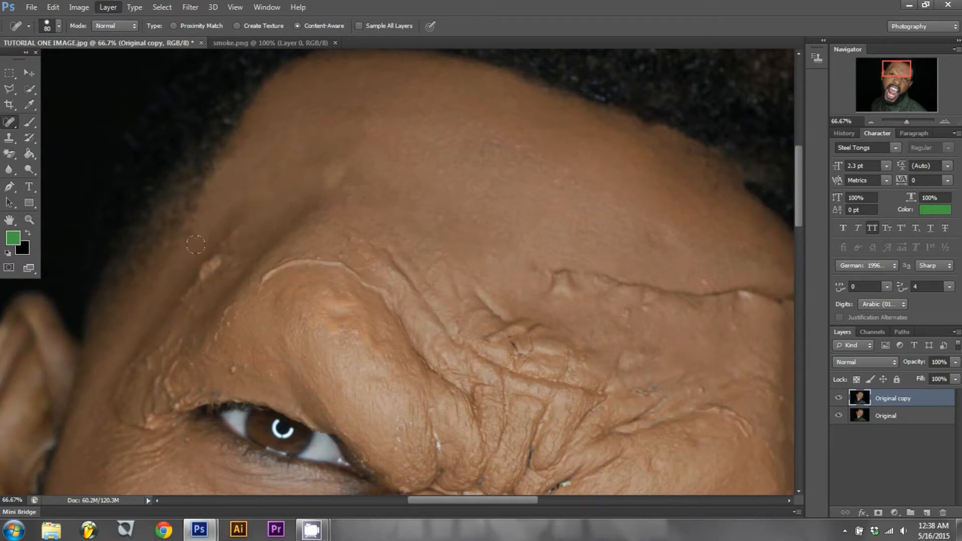
{"action": "left_click", "coordinate": [232, 236]}
{"action": "left_click", "coordinate": [220, 260]}
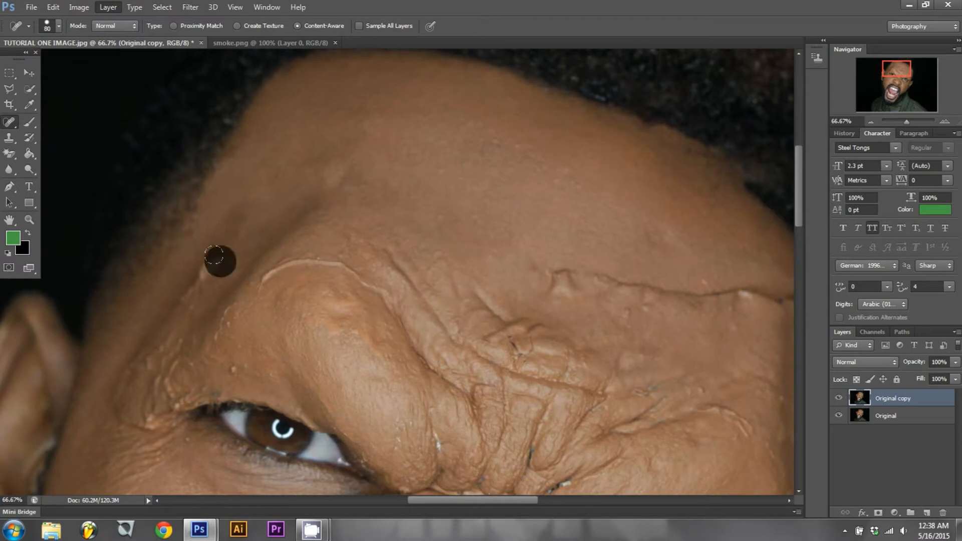
{"action": "left_click", "coordinate": [209, 270]}
Smooth the remaining crease and uneven patches on the upper temple with repeated healing dabs.
{"action": "left_click", "coordinate": [232, 232]}
{"action": "left_click", "coordinate": [230, 213]}
{"action": "left_click", "coordinate": [230, 224]}
{"action": "left_click", "coordinate": [223, 240]}
{"action": "left_click", "coordinate": [226, 239]}
{"action": "left_click", "coordinate": [216, 253]}
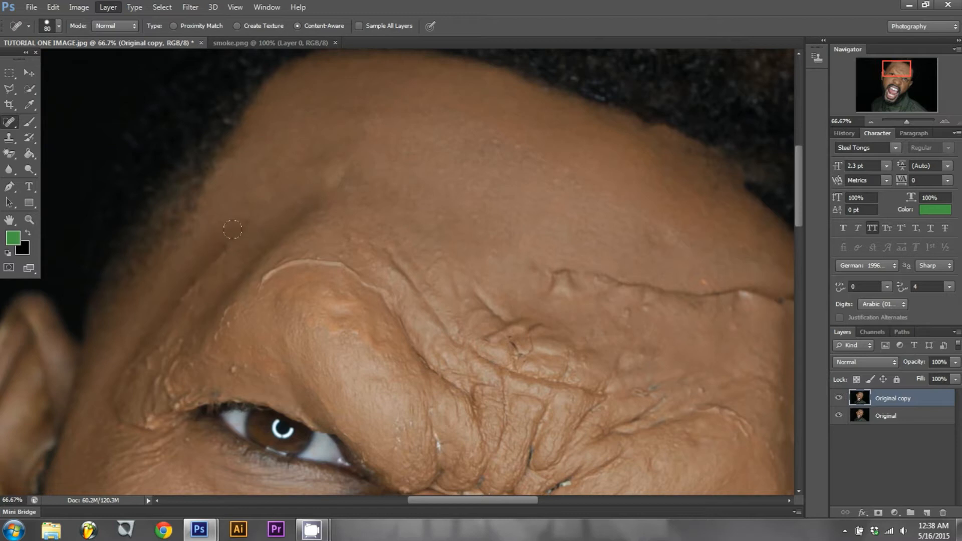
{"action": "left_click", "coordinate": [225, 257]}
{"action": "left_click", "coordinate": [230, 243]}
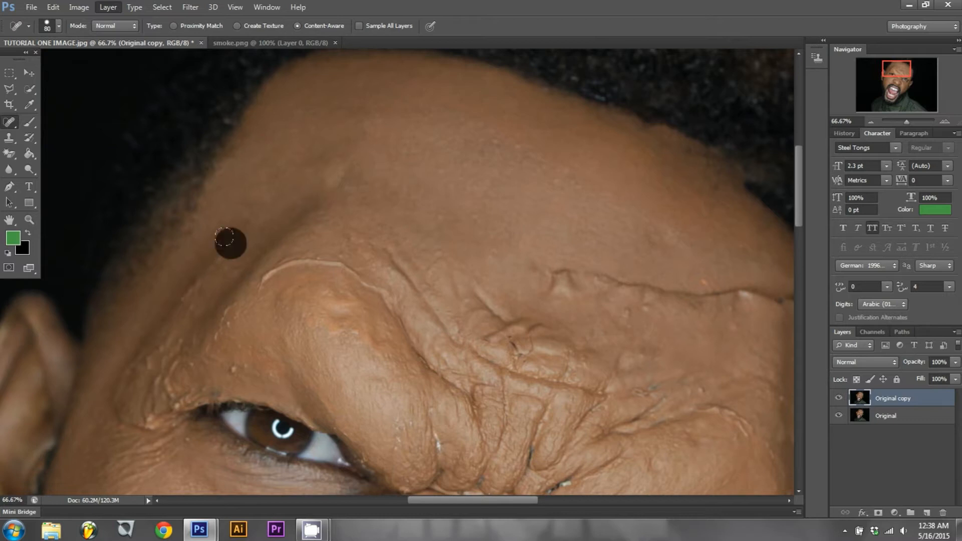
{"action": "left_click", "coordinate": [218, 257]}
{"action": "left_click", "coordinate": [227, 246]}
{"action": "left_click", "coordinate": [241, 220]}
Set the healing brush to 46 px and heal the narrow crease running down the temple.
{"action": "left_click", "coordinate": [59, 26]}
{"action": "left_click_drag", "start_coordinate": [61, 58], "coordinate": [43, 57]}
{"action": "left_click", "coordinate": [232, 258]}
{"action": "left_click", "coordinate": [228, 239]}
{"action": "left_click", "coordinate": [245, 220]}
{"action": "left_click", "coordinate": [235, 243]}
{"action": "left_click", "coordinate": [206, 262]}
{"action": "left_click", "coordinate": [192, 292]}
{"action": "left_click", "coordinate": [183, 302]}
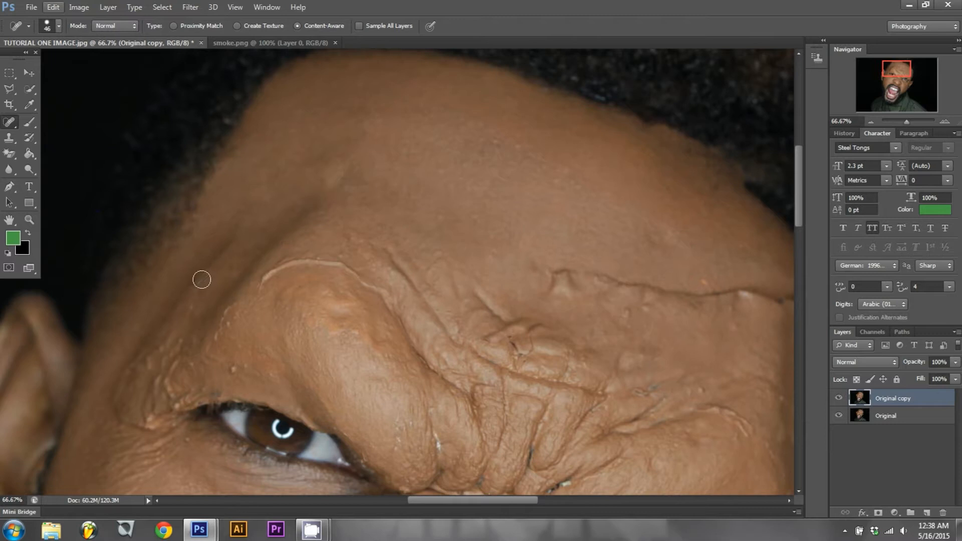
{"action": "left_click", "coordinate": [188, 310]}
Heal the small bumps and ridge on the skin between the temple and the eyelid.
{"action": "left_click", "coordinate": [231, 311]}
{"action": "left_click", "coordinate": [221, 323]}
{"action": "left_click", "coordinate": [218, 343]}
{"action": "left_click", "coordinate": [232, 370]}
{"action": "left_click", "coordinate": [261, 374]}
{"action": "left_click", "coordinate": [218, 337]}
Heal the prosthetic edge that curves down the temple to the outer corner of the eye.
{"action": "left_click_drag", "start_coordinate": [798, 206], "coordinate": [798, 239]}
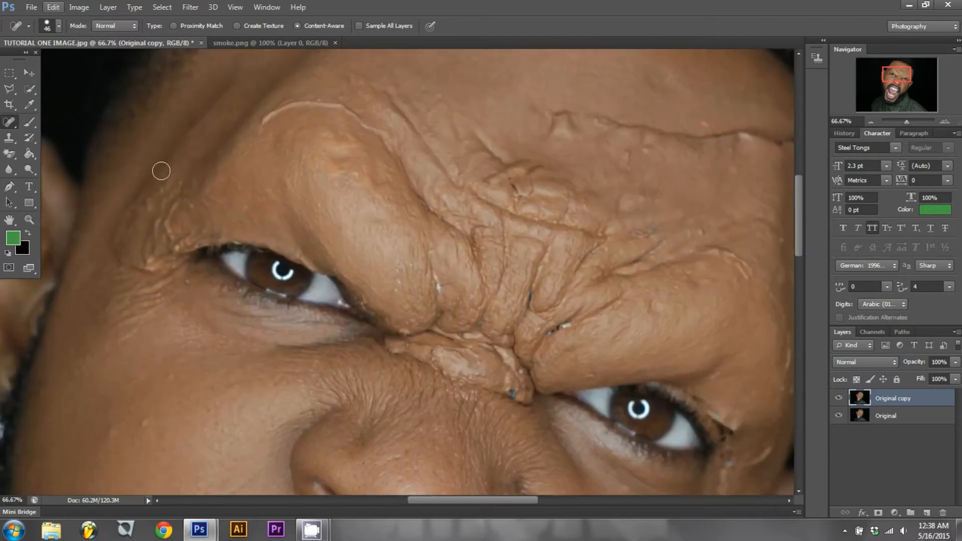
{"action": "left_click", "coordinate": [142, 196]}
{"action": "left_click", "coordinate": [119, 222]}
{"action": "left_click", "coordinate": [114, 244]}
{"action": "left_click", "coordinate": [123, 265]}
{"action": "left_click", "coordinate": [143, 267]}
{"action": "left_click", "coordinate": [151, 267]}
{"action": "left_click", "coordinate": [151, 260]}
{"action": "left_click", "coordinate": [174, 242]}
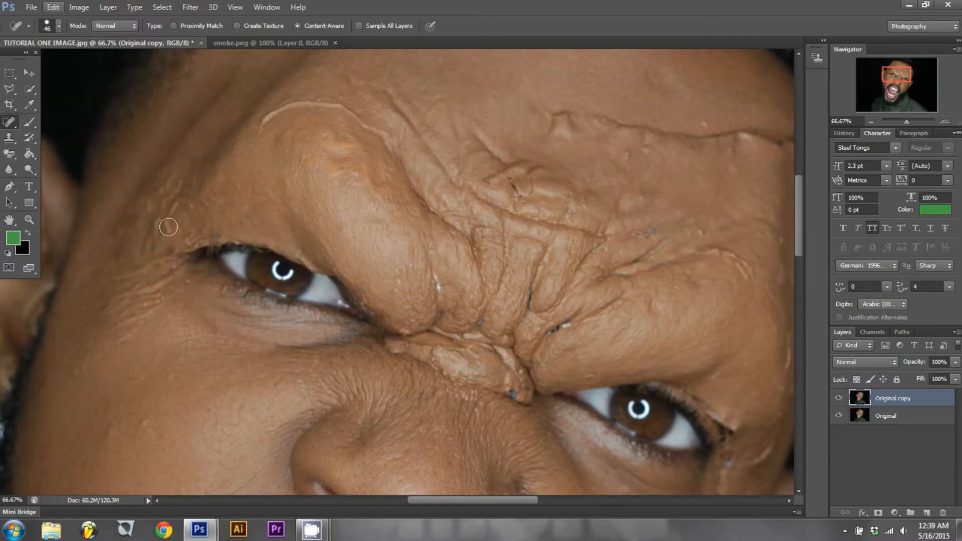
Heal the raised ridges just above the outer corner of the eye.
{"action": "left_click", "coordinate": [172, 206]}
{"action": "left_click", "coordinate": [160, 216]}
{"action": "left_click", "coordinate": [156, 227]}
{"action": "left_click", "coordinate": [169, 196]}
{"action": "left_click", "coordinate": [178, 188]}
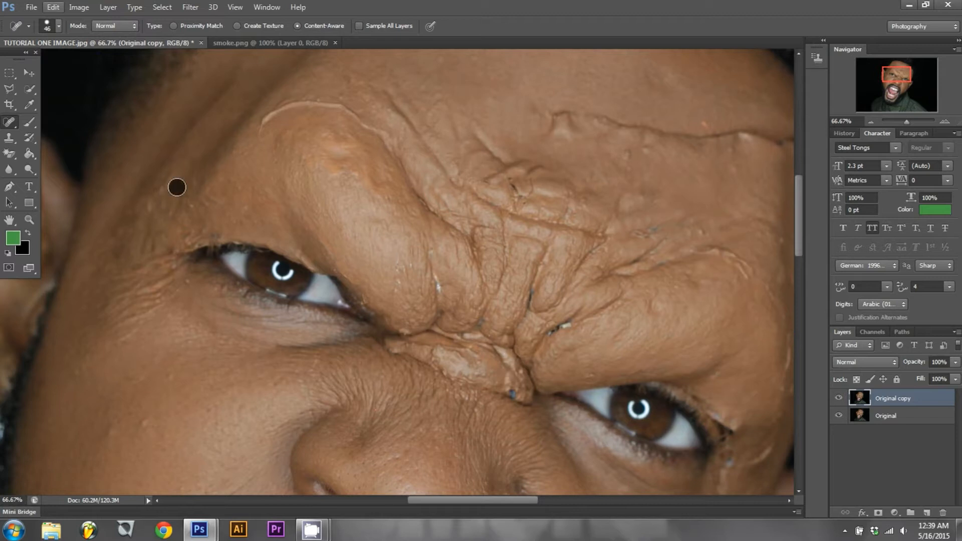
{"action": "left_click", "coordinate": [172, 181]}
{"action": "left_click", "coordinate": [159, 191]}
{"action": "left_click", "coordinate": [151, 206]}
Heal the remaining bumps above the outer eyelid and beside the eye corner.
{"action": "left_click", "coordinate": [197, 205]}
{"action": "left_click", "coordinate": [208, 195]}
{"action": "left_click", "coordinate": [189, 235]}
{"action": "left_click", "coordinate": [200, 230]}
{"action": "left_click", "coordinate": [151, 242]}
{"action": "left_click", "coordinate": [148, 252]}
{"action": "left_click", "coordinate": [161, 233]}
{"action": "left_click", "coordinate": [166, 213]}
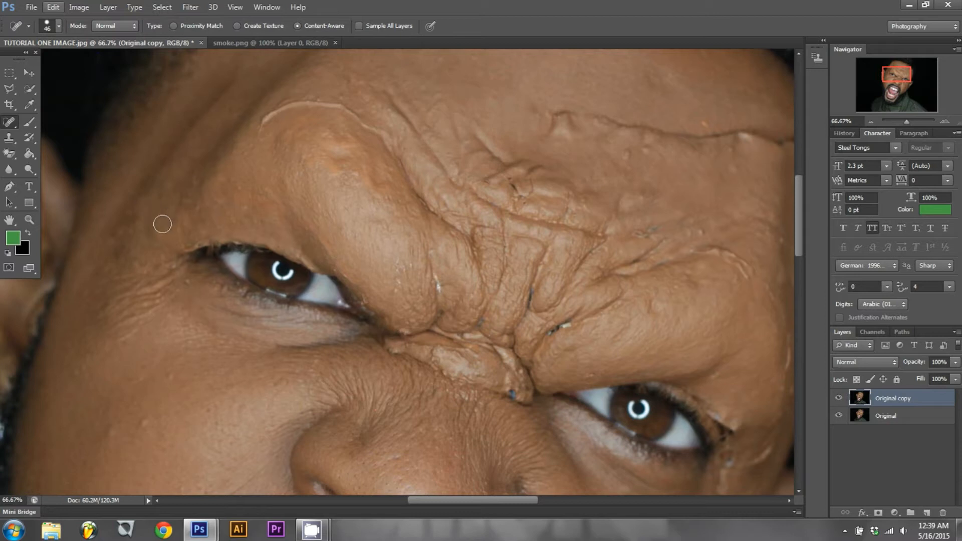
Even out the leftover marks across the lower temple with the healing brush.
{"action": "left_click", "coordinate": [174, 224]}
{"action": "left_click", "coordinate": [119, 257]}
{"action": "left_click", "coordinate": [117, 230]}
{"action": "left_click", "coordinate": [131, 216]}
{"action": "left_click", "coordinate": [147, 182]}
{"action": "left_click", "coordinate": [158, 201]}
{"action": "left_click", "coordinate": [137, 196]}
{"action": "left_click", "coordinate": [133, 214]}
{"action": "left_click", "coordinate": [157, 178]}
Remove the light curved ridge above the brow and heal the small blemishes on the brow beneath it.
{"action": "left_click", "coordinate": [264, 119]}
{"action": "left_click", "coordinate": [275, 106]}
{"action": "left_click", "coordinate": [296, 104]}
{"action": "left_click", "coordinate": [269, 115]}
{"action": "left_click", "coordinate": [333, 103]}
{"action": "left_click", "coordinate": [347, 113]}
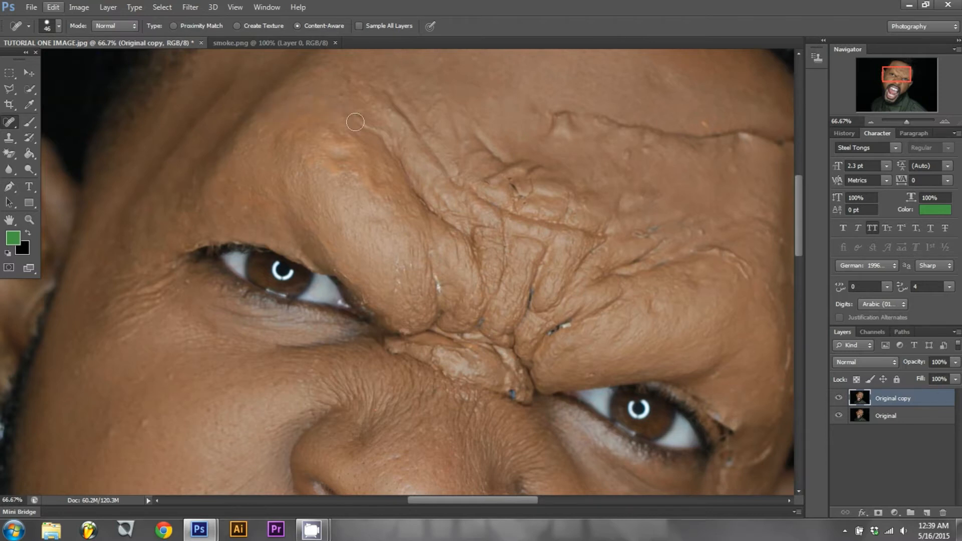
{"action": "left_click", "coordinate": [344, 171]}
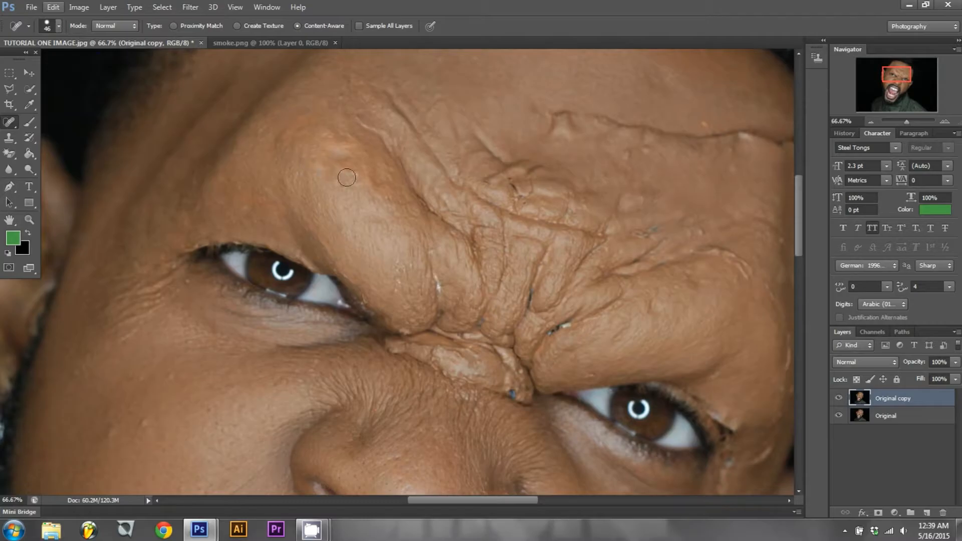
{"action": "left_click", "coordinate": [292, 141]}
{"action": "left_click", "coordinate": [300, 122]}
Set the healing brush to 32 px and heal the specks on the brow, near the eyelid and on the nose bridge.
{"action": "left_click", "coordinate": [59, 26]}
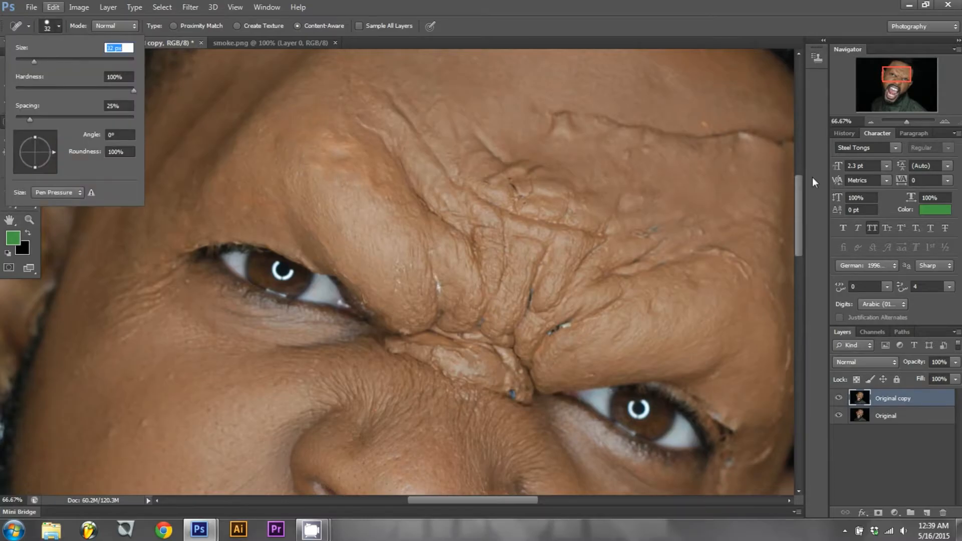
{"action": "left_click", "coordinate": [944, 121]}
{"action": "left_click", "coordinate": [398, 298]}
{"action": "left_click", "coordinate": [305, 269]}
{"action": "left_click", "coordinate": [292, 237]}
{"action": "left_click", "coordinate": [570, 454]}
Set the healing brush to 14 px and heal the specks and dark cracks in the frown lines between the brows.
{"action": "left_click", "coordinate": [59, 26]}
{"action": "left_click", "coordinate": [23, 59]}
{"action": "left_click_drag", "start_coordinate": [465, 303], "coordinate": [458, 281]}
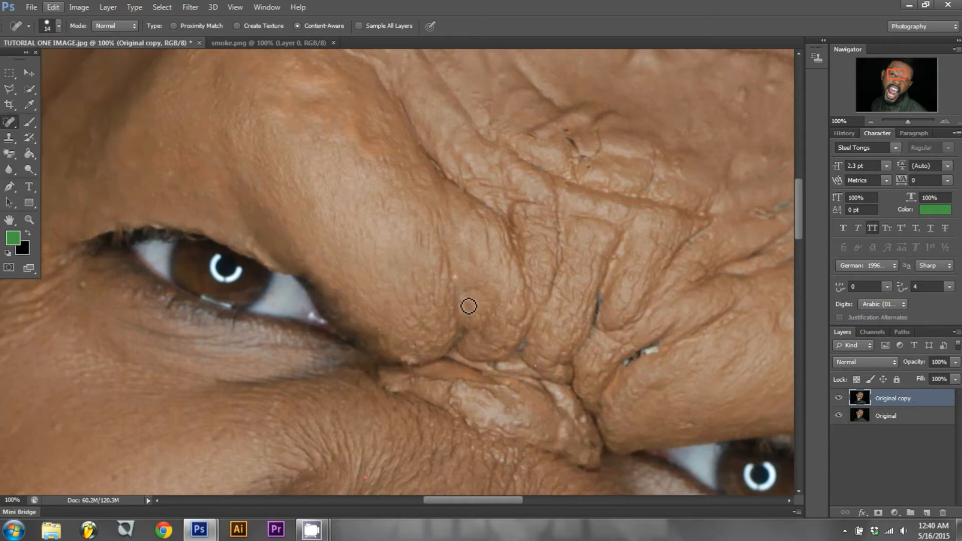
{"action": "mouse_move", "coordinate": [599, 301]}
{"action": "left_mouse_down"}
{"action": "mouse_move", "coordinate": [601, 316]}
{"action": "mouse_move", "coordinate": [601, 296]}
{"action": "left_mouse_up"}
{"action": "left_click_drag", "start_coordinate": [658, 348], "coordinate": [629, 359]}
{"action": "left_click_drag", "start_coordinate": [602, 328], "coordinate": [606, 301]}
{"action": "left_click_drag", "start_coordinate": [567, 139], "coordinate": [572, 139]}
{"action": "left_click_drag", "start_coordinate": [576, 158], "coordinate": [579, 163]}
{"action": "left_click_drag", "start_coordinate": [599, 121], "coordinate": [618, 112]}
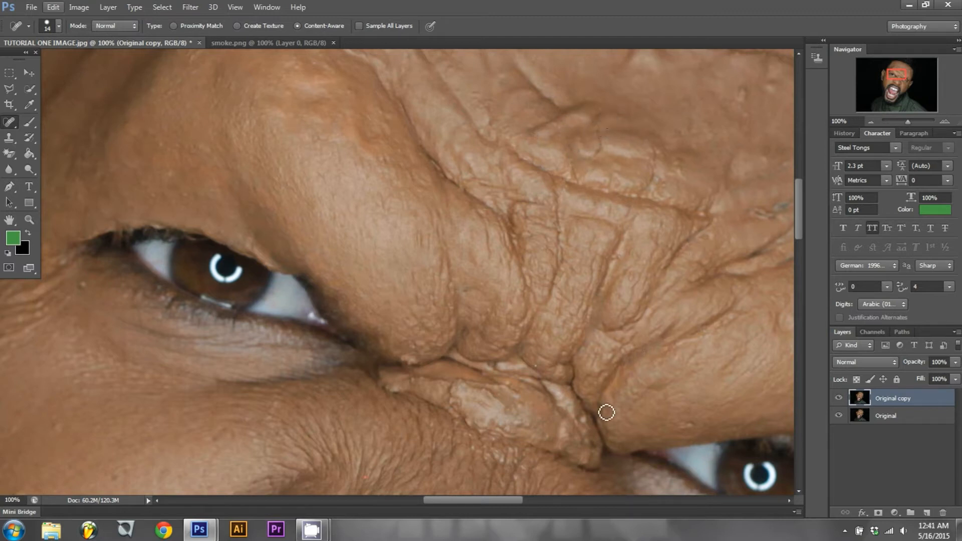
Set the healing brush to 47 px and heal the raised fold and loose edges across the nose bridge.
{"action": "left_click", "coordinate": [59, 26]}
{"action": "left_click_drag", "start_coordinate": [23, 60], "coordinate": [30, 60]}
{"action": "left_click", "coordinate": [395, 392]}
{"action": "left_click", "coordinate": [412, 397]}
{"action": "left_click", "coordinate": [595, 460]}
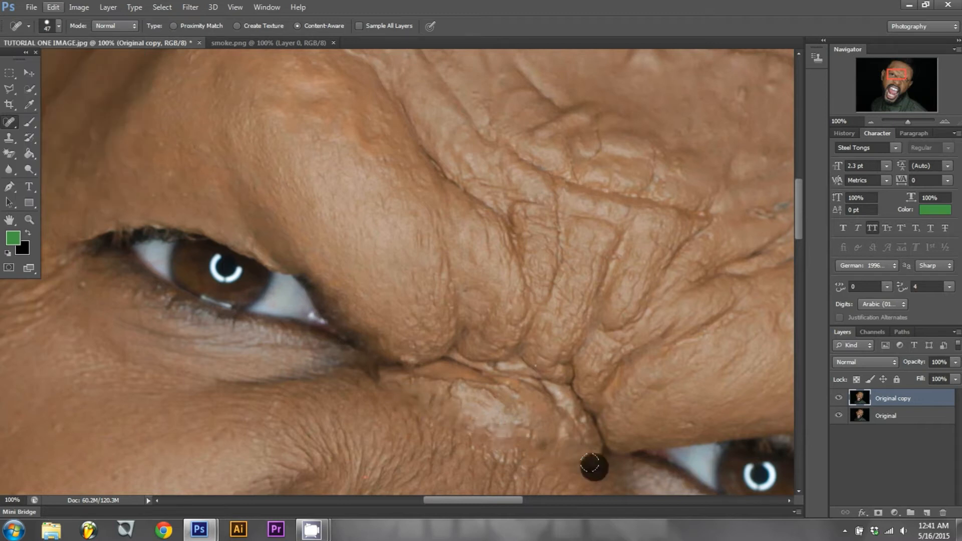
Set the healing brush to 20 px and heal the grey specks and small marks on the forehead above the right-hand brow.
{"action": "left_click_drag", "start_coordinate": [477, 500], "coordinate": [521, 500]}
{"action": "left_click", "coordinate": [60, 26]}
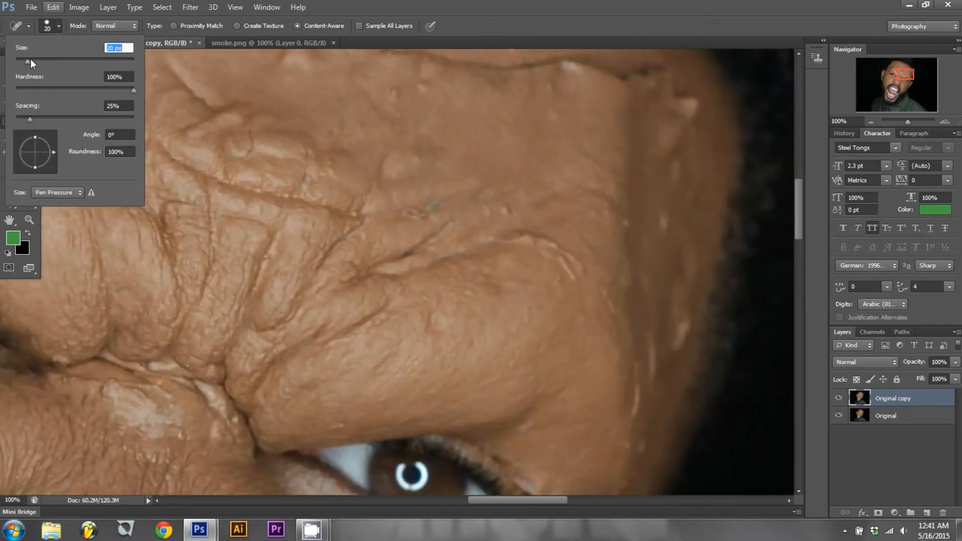
{"action": "left_click", "coordinate": [28, 61]}
{"action": "left_click", "coordinate": [437, 208]}
{"action": "left_click", "coordinate": [424, 213]}
{"action": "left_click", "coordinate": [413, 216]}
{"action": "left_click", "coordinate": [446, 204]}
{"action": "left_click", "coordinate": [437, 168]}
{"action": "left_click", "coordinate": [505, 211]}
Remove the light curved ridge at the outer end of the right-hand brow and heal the small bump on the forehead.
{"action": "left_click", "coordinate": [577, 271]}
{"action": "left_click", "coordinate": [553, 244]}
{"action": "left_click", "coordinate": [566, 267]}
{"action": "left_click", "coordinate": [611, 303]}
{"action": "left_click", "coordinate": [393, 89]}
{"action": "left_click", "coordinate": [389, 95]}
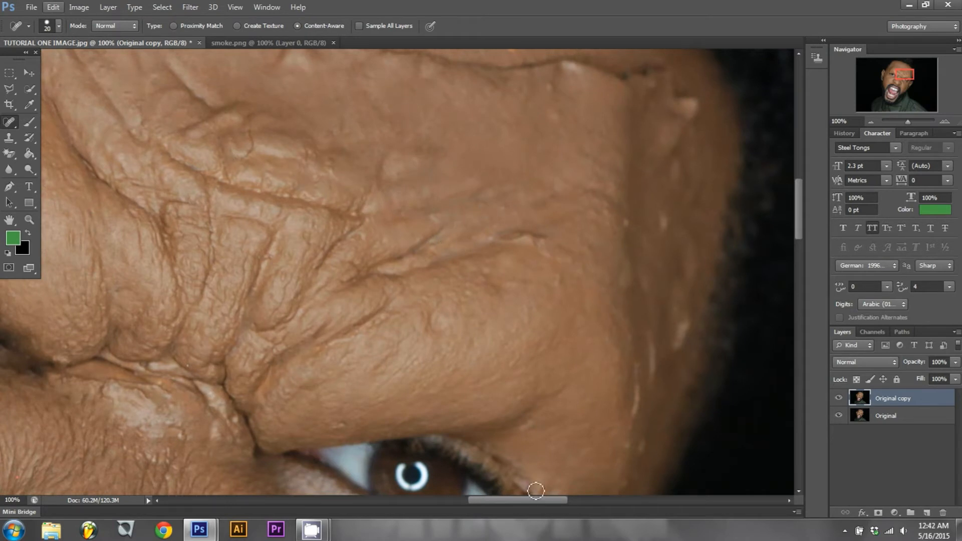
Set the healing brush to 55 px and remove the prosthetic edge and bumps running across the forehead to the right-hand temple.
{"action": "left_click_drag", "start_coordinate": [529, 500], "coordinate": [548, 501]}
{"action": "left_click_drag", "start_coordinate": [799, 216], "coordinate": [799, 200]}
{"action": "left_click_drag", "start_coordinate": [502, 500], "coordinate": [500, 500]}
{"action": "left_click", "coordinate": [60, 27]}
{"action": "left_click", "coordinate": [48, 61]}
{"action": "left_click", "coordinate": [162, 149]}
{"action": "left_click", "coordinate": [175, 160]}
{"action": "left_click", "coordinate": [223, 145]}
{"action": "mouse_move", "coordinate": [313, 169]}
{"action": "left_mouse_down"}
{"action": "mouse_move", "coordinate": [348, 183]}
{"action": "mouse_move", "coordinate": [519, 182]}
{"action": "mouse_move", "coordinate": [571, 251]}
{"action": "mouse_move", "coordinate": [542, 322]}
{"action": "left_mouse_up"}
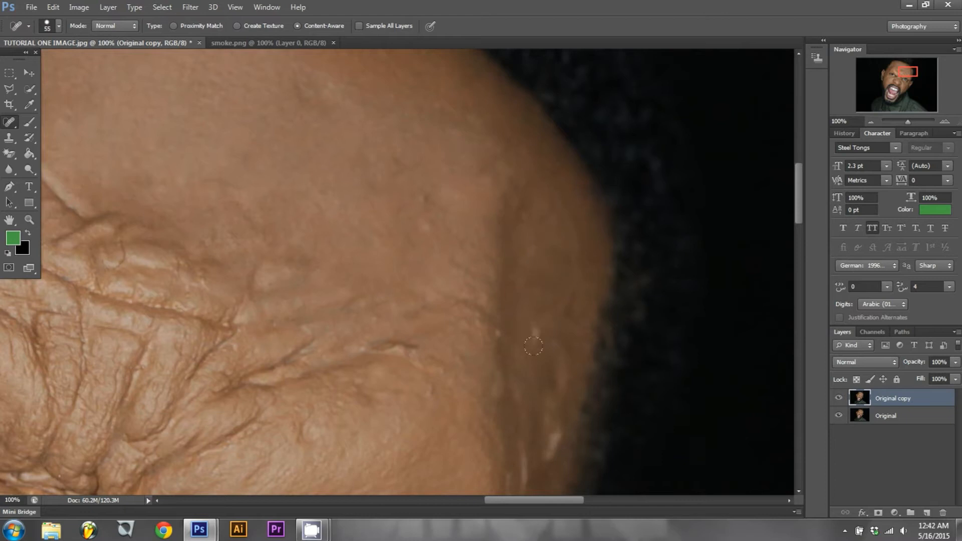
Heal the light marks down the right-hand temple beside the hairline.
{"action": "left_click", "coordinate": [572, 133]}
{"action": "left_click_drag", "start_coordinate": [799, 206], "coordinate": [802, 228]}
{"action": "left_click", "coordinate": [554, 265]}
{"action": "left_click", "coordinate": [530, 345]}
{"action": "left_click", "coordinate": [509, 236]}
Set the healing brush to 29 px and smooth the remaining streaks along the edge between forehead and right-hand temple.
{"action": "left_click", "coordinate": [58, 26]}
{"action": "left_click", "coordinate": [30, 61]}
{"action": "left_click_drag", "start_coordinate": [508, 172], "coordinate": [500, 250]}
{"action": "left_click_drag", "start_coordinate": [475, 337], "coordinate": [467, 348]}
{"action": "left_click", "coordinate": [486, 335]}
Heal the blemishes and uneven patches on the skin around the outer corner of the right-hand eye.
{"action": "left_click", "coordinate": [421, 339]}
{"action": "left_click_drag", "start_coordinate": [418, 301], "coordinate": [400, 285]}
{"action": "left_click", "coordinate": [429, 304]}
{"action": "mouse_move", "coordinate": [419, 351]}
{"action": "left_mouse_down"}
{"action": "mouse_move", "coordinate": [404, 395]}
{"action": "mouse_move", "coordinate": [410, 369]}
{"action": "left_mouse_up"}
{"action": "left_click", "coordinate": [469, 394]}
{"action": "left_click", "coordinate": [421, 425]}
{"action": "left_click", "coordinate": [395, 364]}
{"action": "left_click_drag", "start_coordinate": [416, 318], "coordinate": [372, 254]}
{"action": "left_click", "coordinate": [418, 298]}
{"action": "left_click_drag", "start_coordinate": [422, 297], "coordinate": [411, 290]}
{"action": "left_click", "coordinate": [397, 270]}
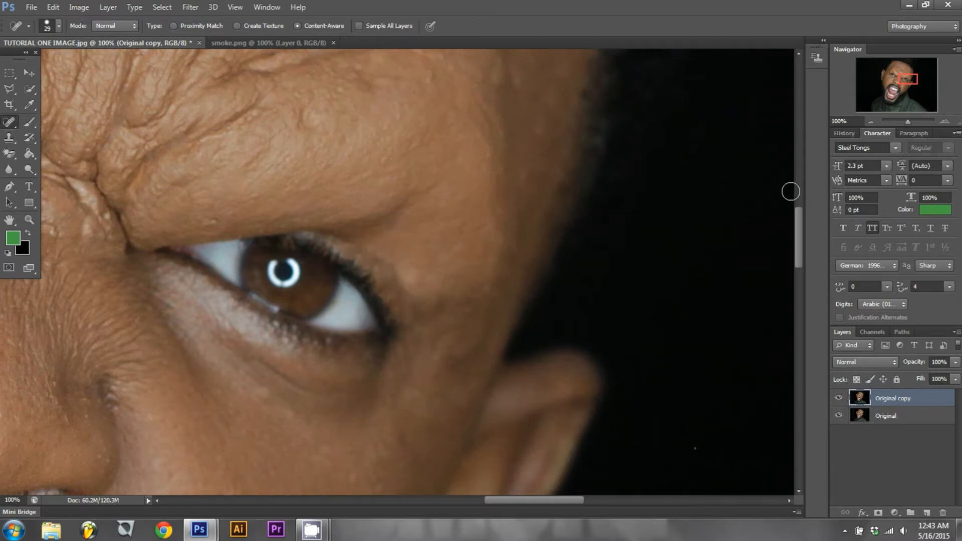
Heal the leftover marks on the upper forehead and on the left-hand cheek beside the nose.
{"action": "left_click", "coordinate": [871, 122]}
{"action": "left_click", "coordinate": [871, 122]}
{"action": "left_click", "coordinate": [871, 122]}
{"action": "left_click", "coordinate": [871, 122]}
{"action": "left_click_drag", "start_coordinate": [263, 120], "coordinate": [267, 132]}
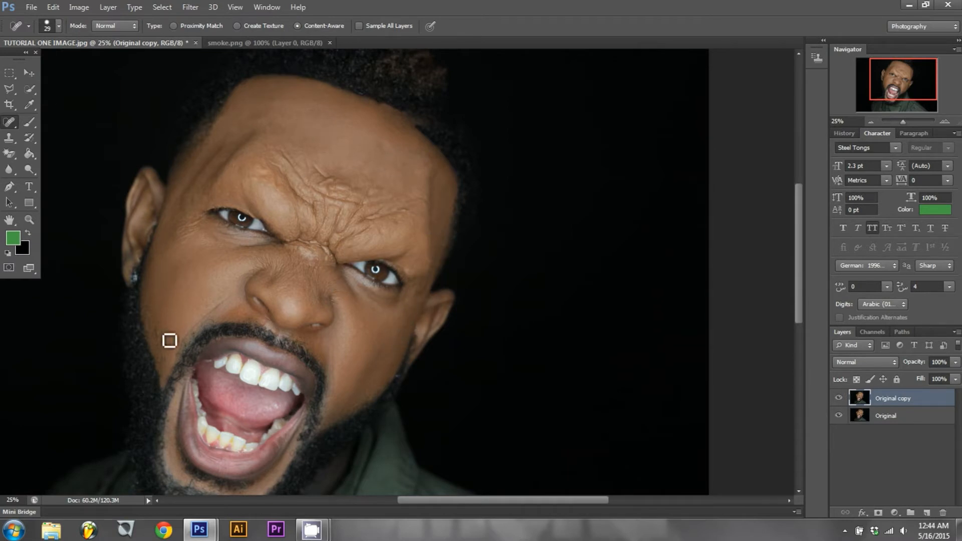
{"action": "left_click", "coordinate": [216, 307]}
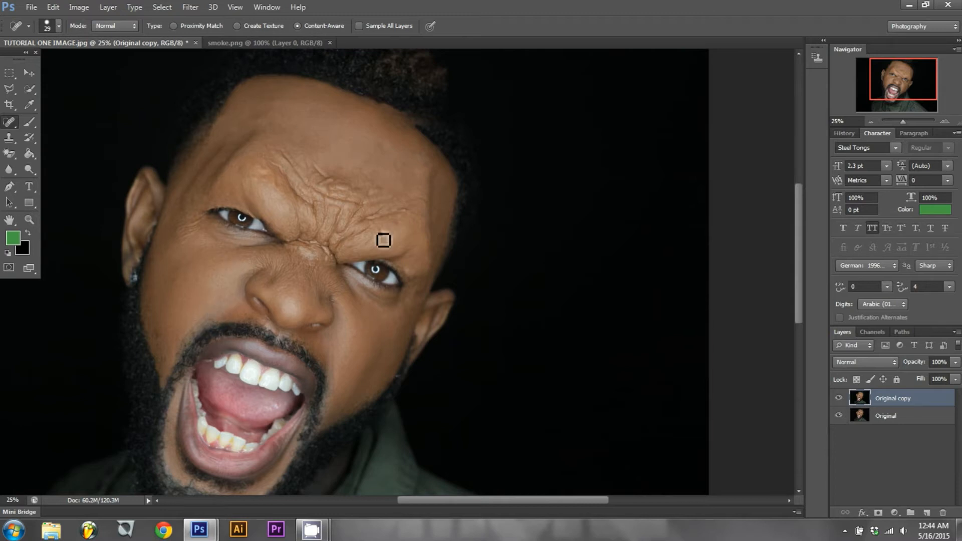
Set the healing brush to 50 px and heal the marks on the left-hand brow and temple and the dark creases mid-forehead.
{"action": "left_click", "coordinate": [59, 26]}
{"action": "type", "text": "50"}
{"action": "key", "text": "Return"}
{"action": "left_click", "coordinate": [271, 190]}
{"action": "left_click", "coordinate": [281, 191]}
{"action": "left_click", "coordinate": [232, 196]}
{"action": "left_click", "coordinate": [237, 163]}
{"action": "left_click", "coordinate": [325, 187]}
{"action": "left_click", "coordinate": [326, 177]}
{"action": "left_click", "coordinate": [318, 171]}
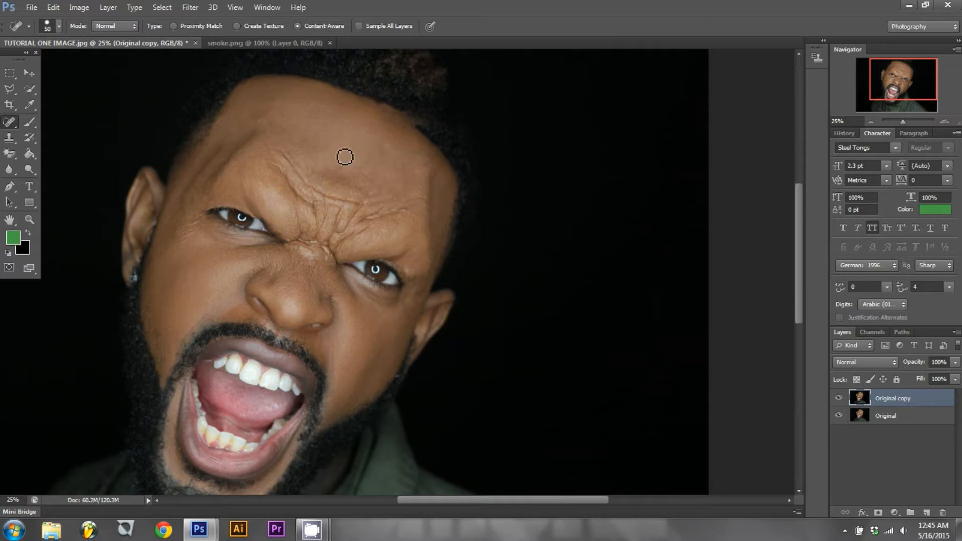
Show the edit history and duplicate the healed Original copy layer.
{"action": "left_click", "coordinate": [871, 122]}
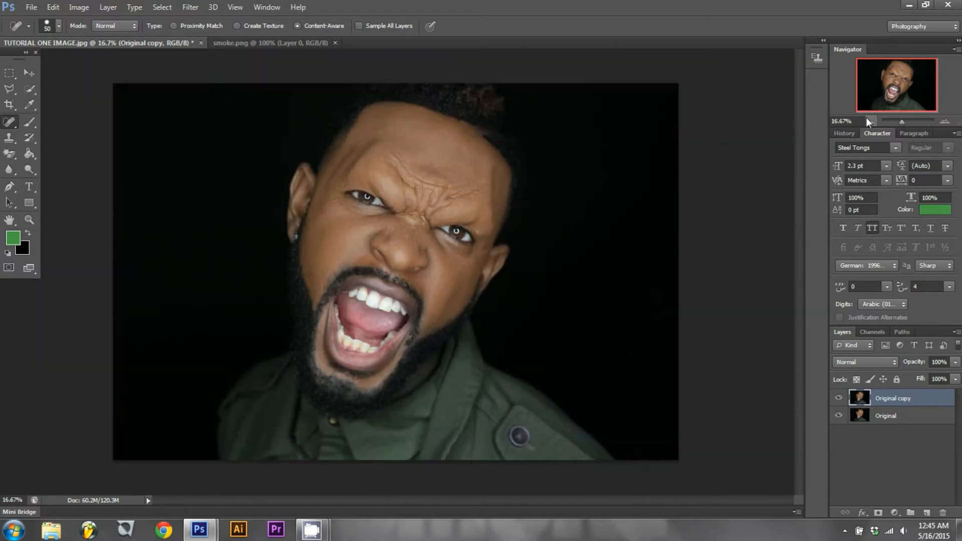
{"action": "left_click", "coordinate": [844, 133]}
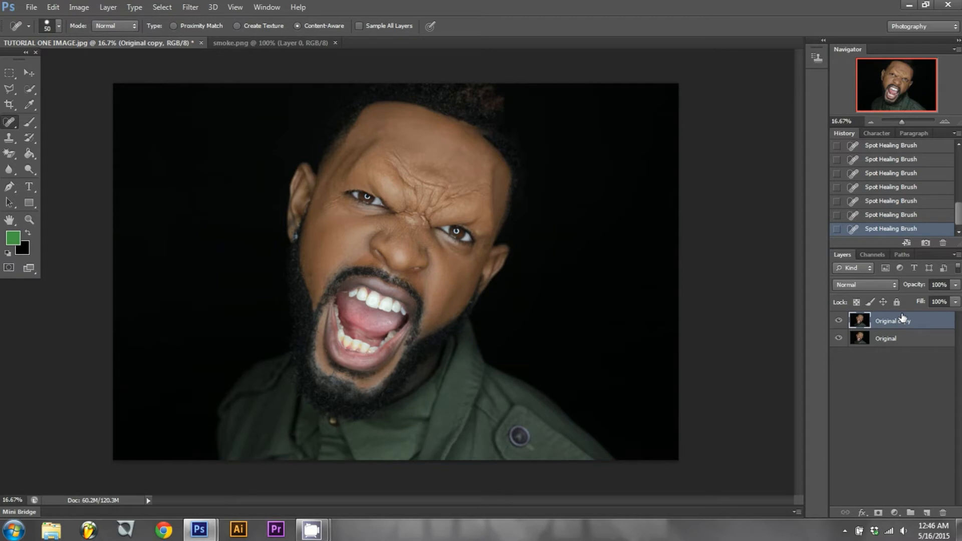
{"action": "left_click_drag", "start_coordinate": [902, 319], "coordinate": [927, 512]}
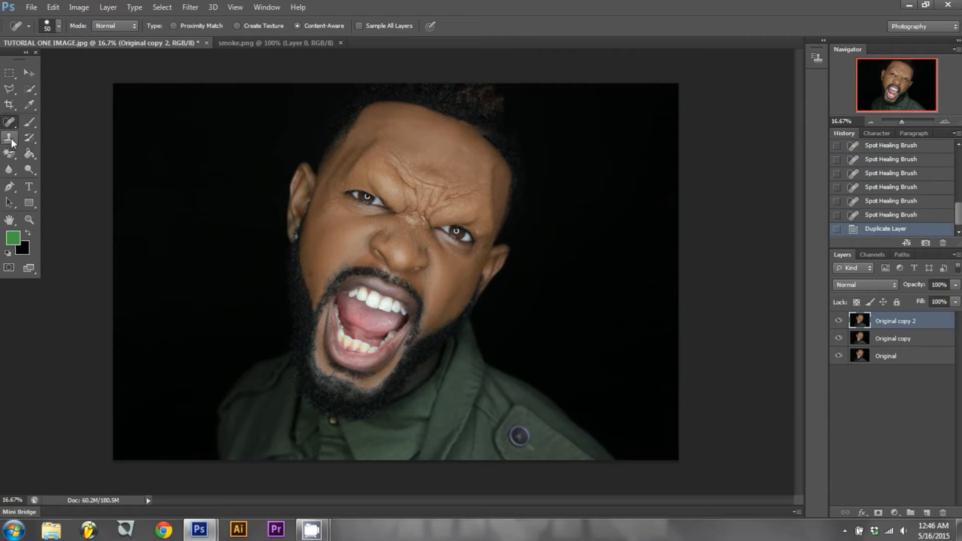
Switch to the Clone Stamp tool and set its soft brush to 463 px.
{"action": "left_click", "coordinate": [11, 141]}
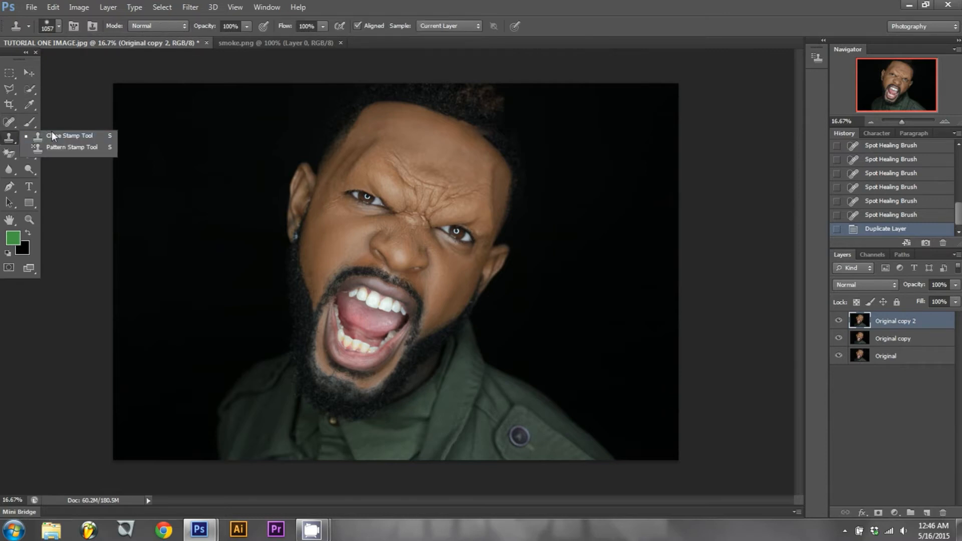
{"action": "left_click", "coordinate": [78, 136]}
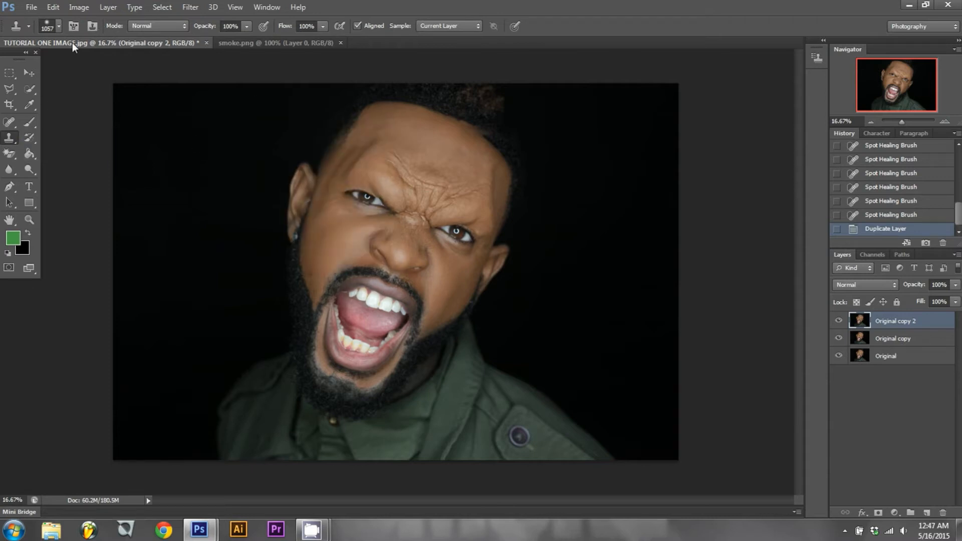
{"action": "left_click", "coordinate": [59, 26]}
{"action": "left_click_drag", "start_coordinate": [95, 67], "coordinate": [120, 67]}
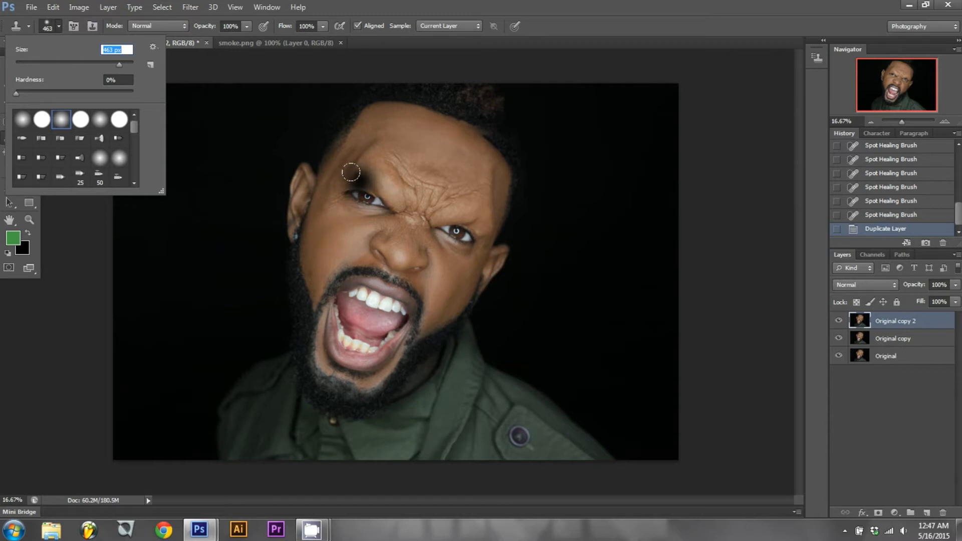
{"action": "left_click", "coordinate": [59, 26]}
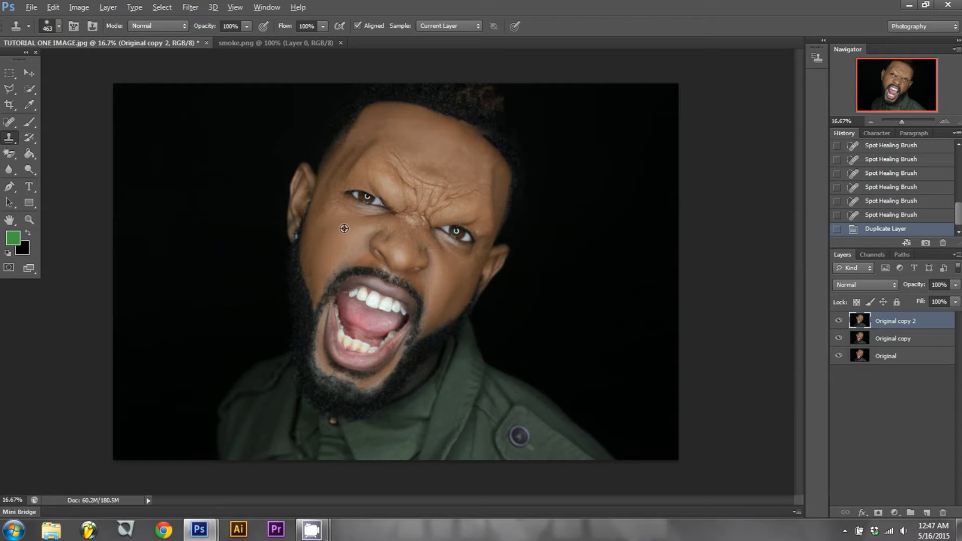
{"action": "key", "text": "alt"}
{"action": "left_click", "coordinate": [365, 212]}
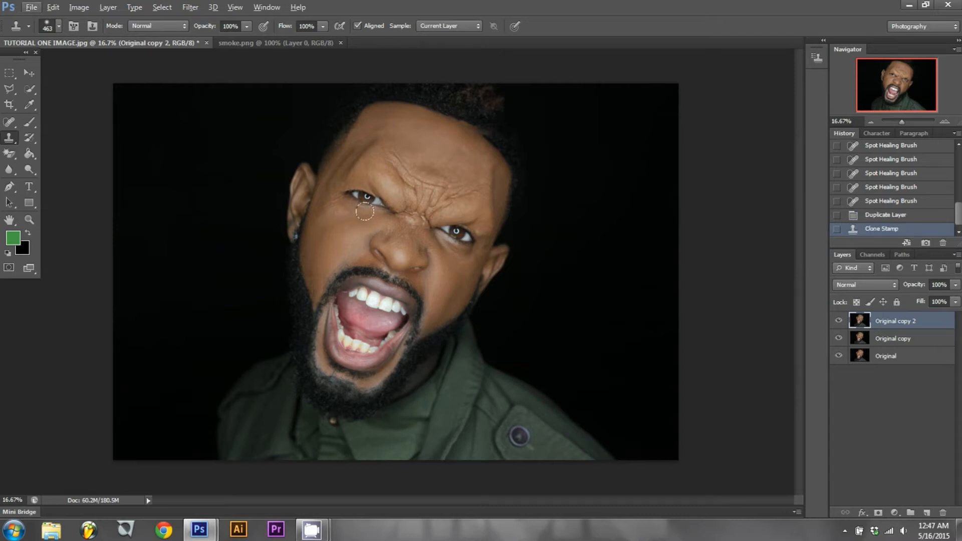
{"action": "key", "text": "alt"}
{"action": "key", "text": "ctrl+z"}
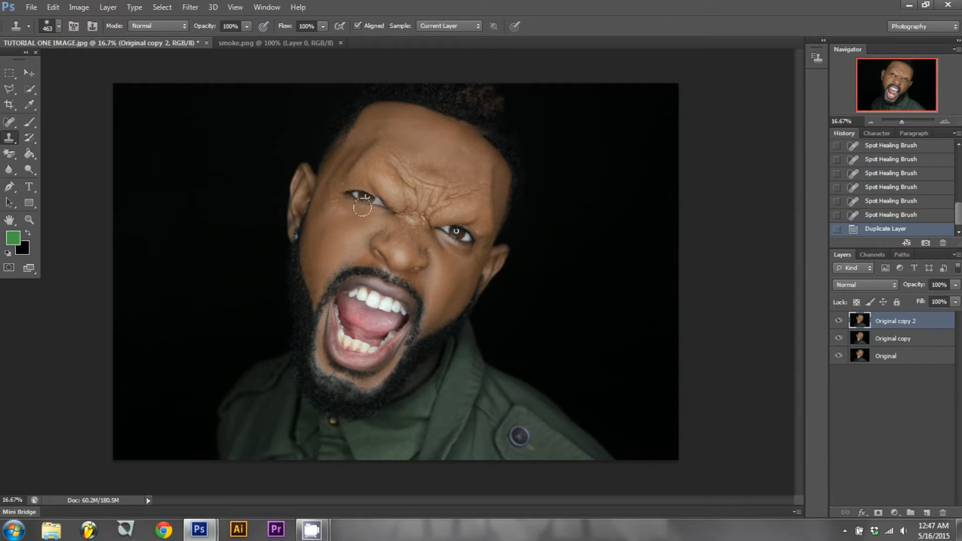
Clone smooth cheek skin over the lines and shadow beneath the left-hand eye.
{"action": "left_click_drag", "start_coordinate": [362, 207], "coordinate": [371, 205]}
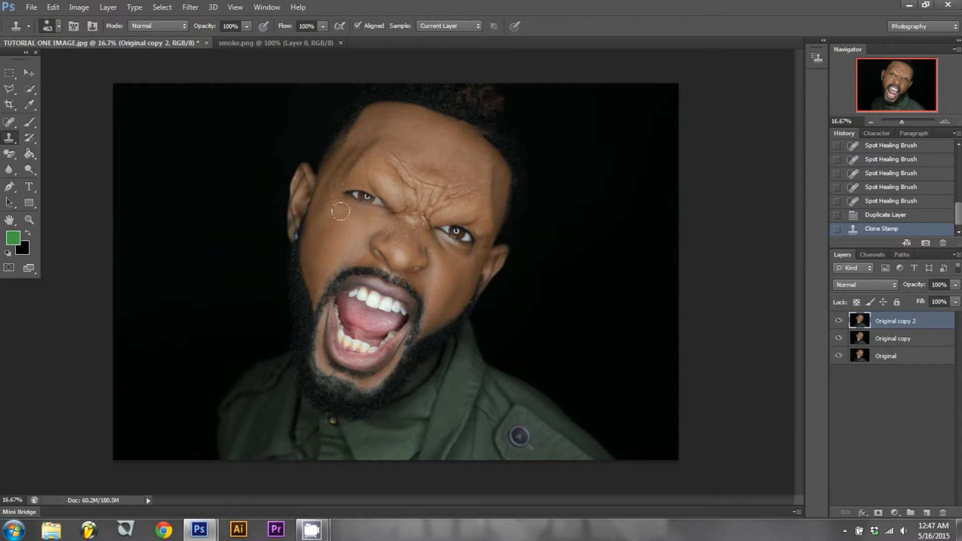
{"action": "left_click_drag", "start_coordinate": [339, 208], "coordinate": [350, 206]}
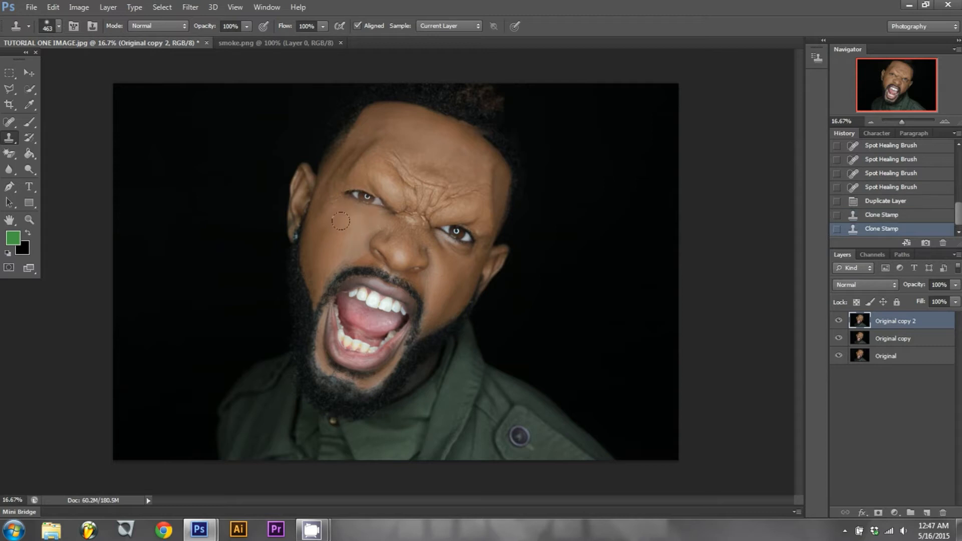
{"action": "left_click", "coordinate": [344, 244], "text": "alt"}
{"action": "left_click", "coordinate": [354, 214]}
{"action": "left_click", "coordinate": [359, 206]}
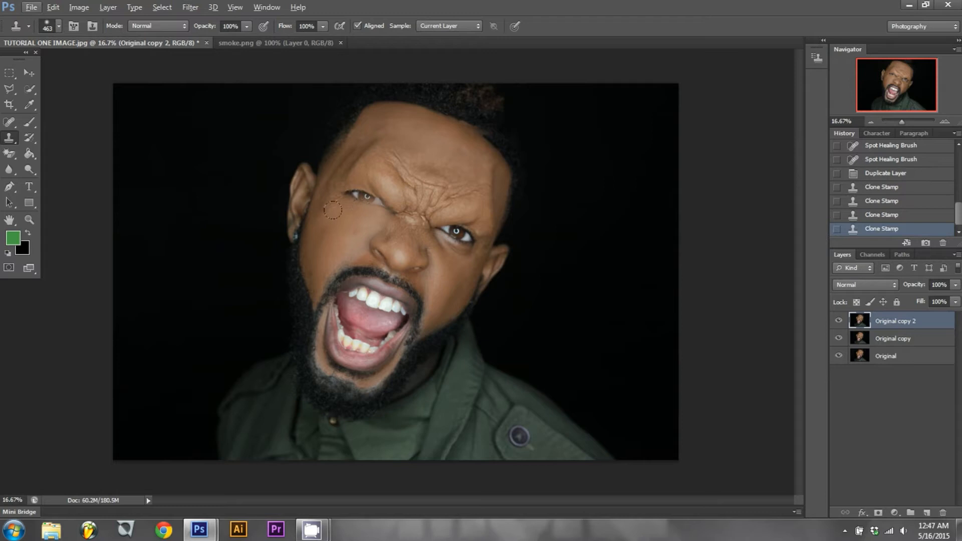
Clone smooth cheek skin over the shadow beneath the right-hand eye and beside the nose.
{"action": "left_click", "coordinate": [454, 269], "text": "alt"}
{"action": "left_click", "coordinate": [447, 249]}
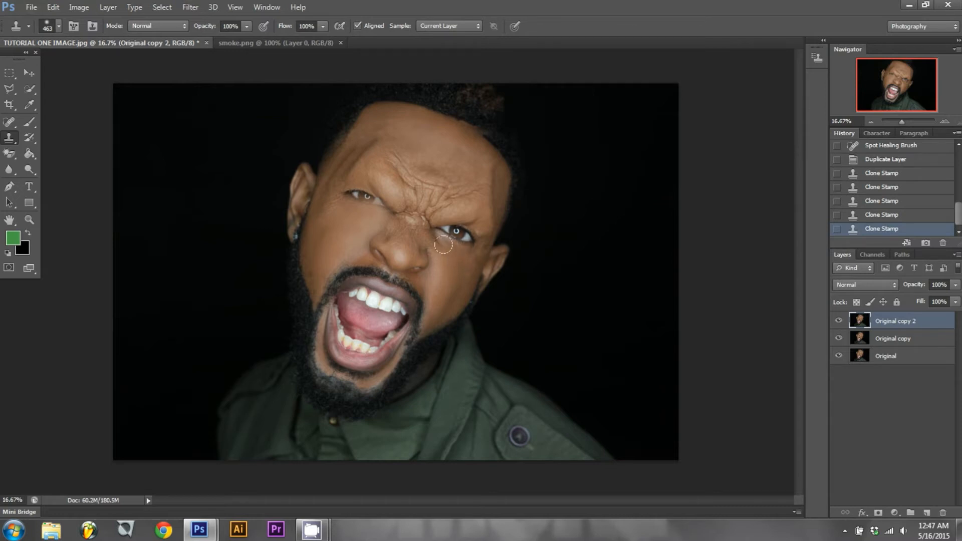
{"action": "left_click", "coordinate": [435, 233]}
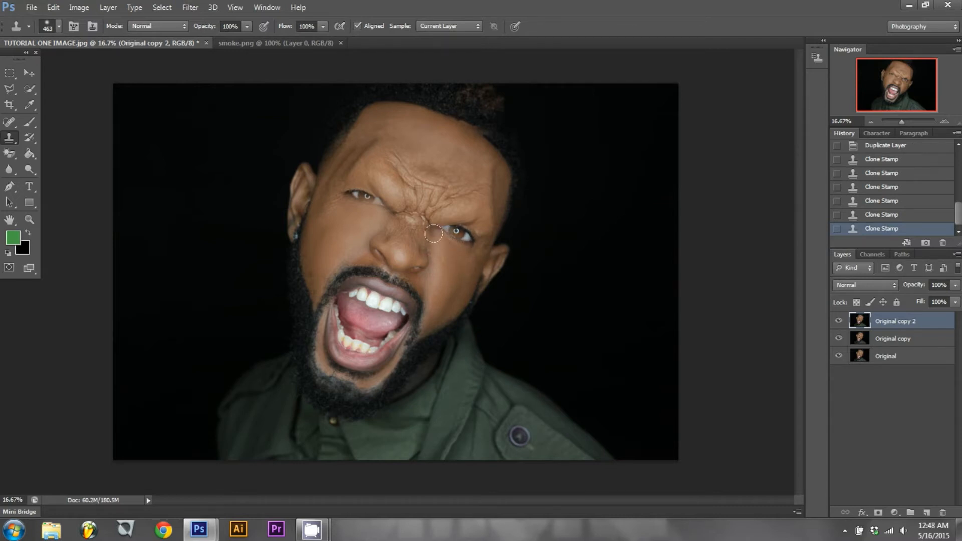
{"action": "left_click", "coordinate": [434, 233]}
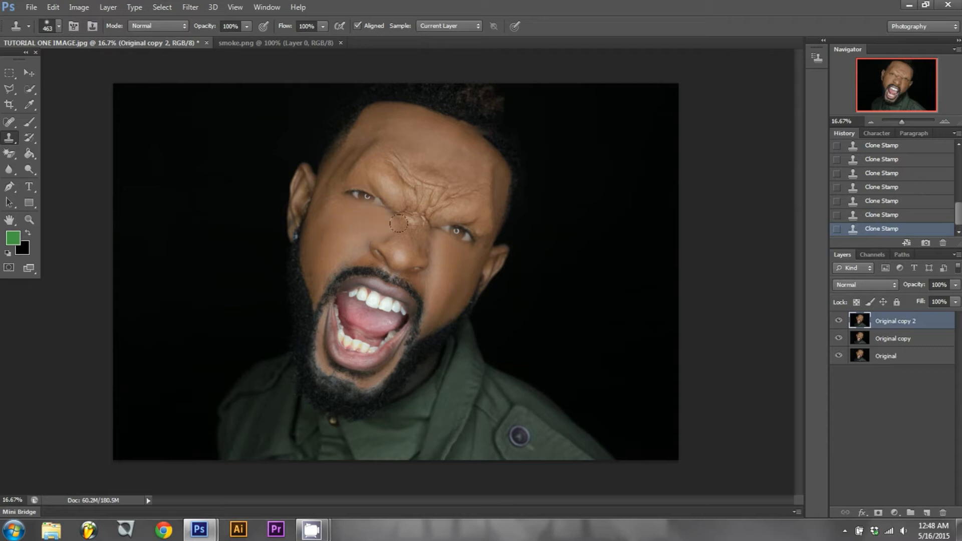
{"action": "left_click", "coordinate": [443, 252], "text": "alt"}
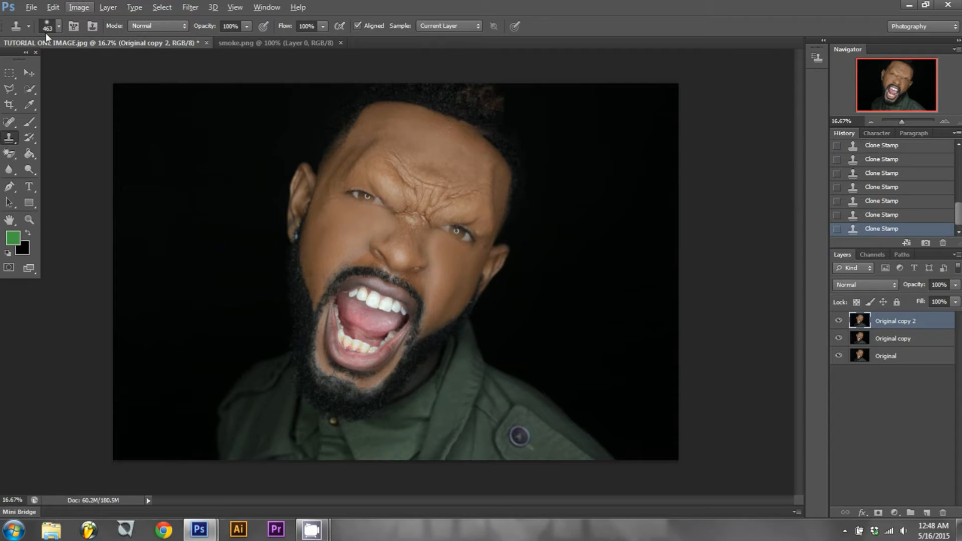
Set the clone brush to 166 px and clone clean skin across the upper forehead below the hairline.
{"action": "left_click", "coordinate": [58, 26]}
{"action": "left_click", "coordinate": [94, 63]}
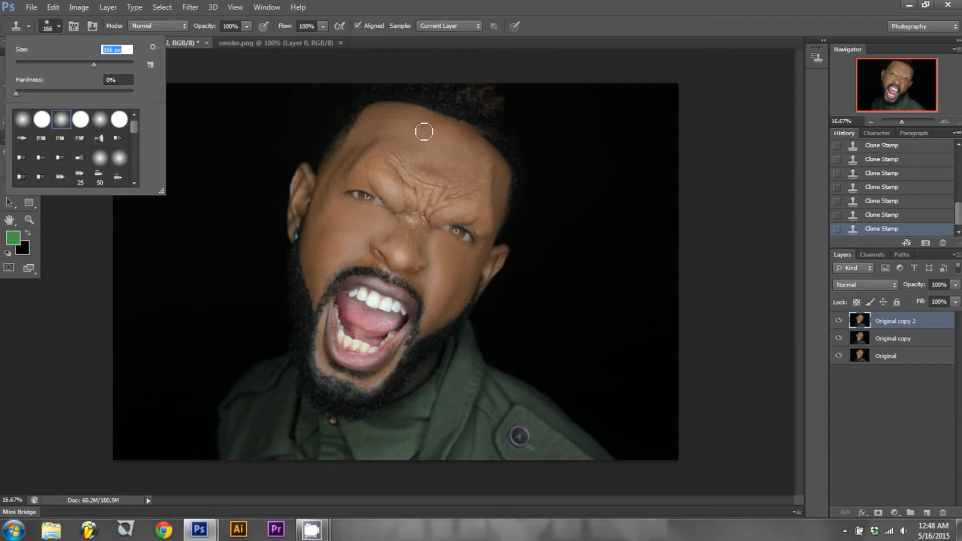
{"action": "left_click", "coordinate": [946, 122]}
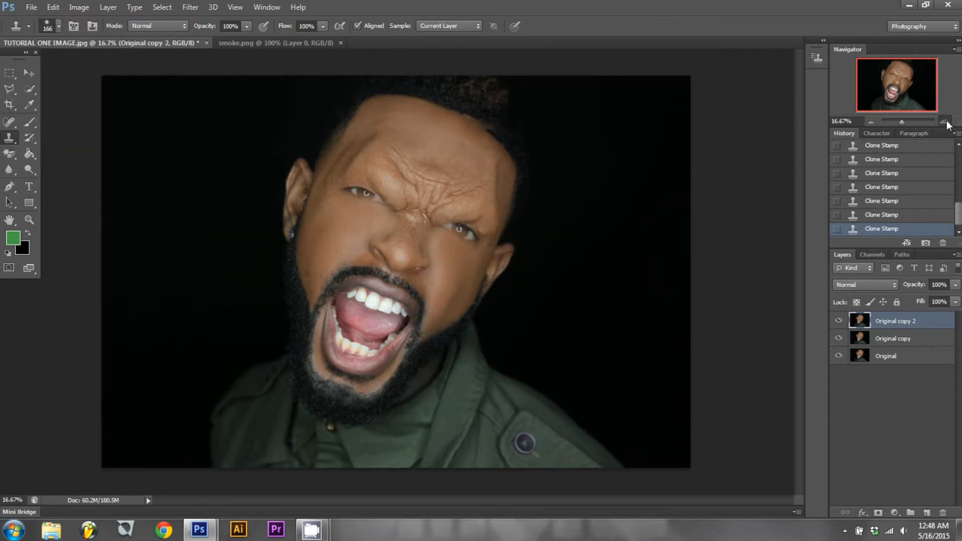
{"action": "left_click", "coordinate": [946, 123]}
{"action": "left_click", "coordinate": [946, 123]}
{"action": "left_click_drag", "start_coordinate": [802, 254], "coordinate": [801, 182]}
{"action": "left_click", "coordinate": [556, 165], "text": "alt"}
{"action": "mouse_move", "coordinate": [562, 189]}
{"action": "left_mouse_down"}
{"action": "mouse_move", "coordinate": [429, 133]}
{"action": "mouse_move", "coordinate": [370, 124]}
{"action": "mouse_move", "coordinate": [622, 204]}
{"action": "mouse_move", "coordinate": [678, 250]}
{"action": "mouse_move", "coordinate": [646, 222]}
{"action": "mouse_move", "coordinate": [579, 204]}
{"action": "mouse_move", "coordinate": [590, 195]}
{"action": "mouse_move", "coordinate": [402, 127]}
{"action": "left_mouse_up"}
{"action": "key", "text": "ctrl+z"}
{"action": "key", "text": "ctrl+z"}
{"action": "left_click_drag", "start_coordinate": [561, 174], "coordinate": [374, 127]}
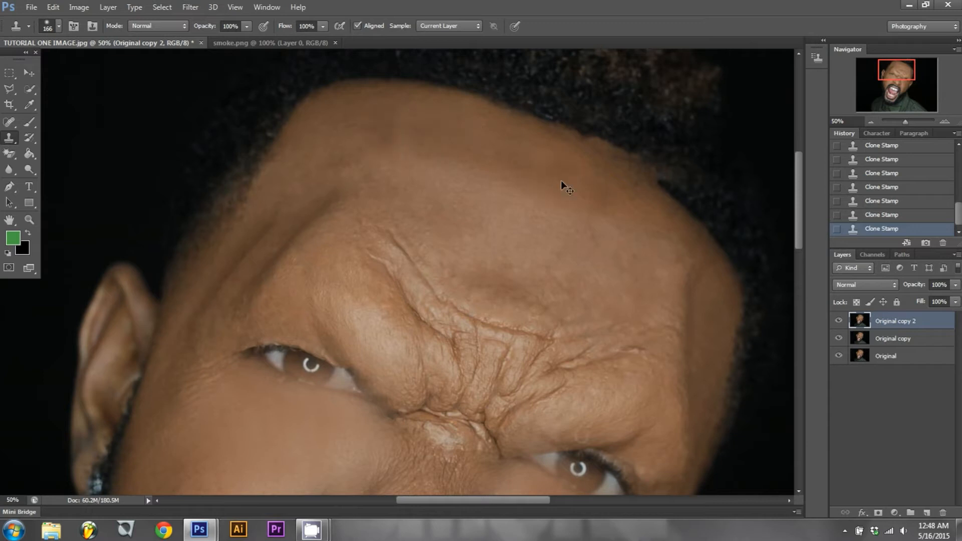
Clone nearby skin over the uneven patches from the forehead's right side to the temple.
{"action": "left_click", "coordinate": [574, 187], "text": "alt"}
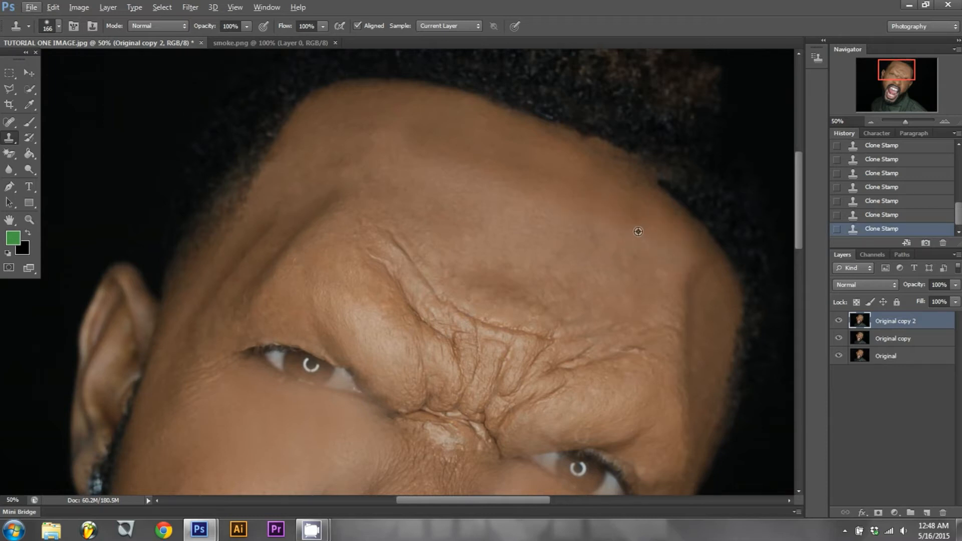
{"action": "left_click", "coordinate": [724, 279], "text": "alt"}
{"action": "left_click", "coordinate": [712, 271]}
{"action": "left_click", "coordinate": [705, 271], "text": "alt"}
{"action": "left_click", "coordinate": [679, 249], "text": "alt"}
{"action": "left_click", "coordinate": [689, 268]}
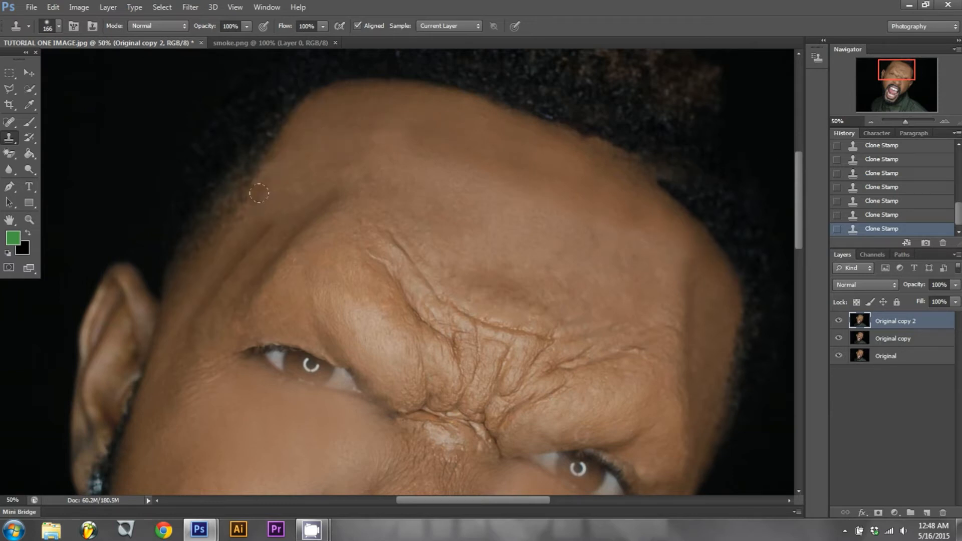
Clone forehead skin over the dark streaks on the left-hand temple and down toward the ear.
{"action": "left_click", "coordinate": [281, 197], "text": "alt"}
{"action": "left_click", "coordinate": [266, 227]}
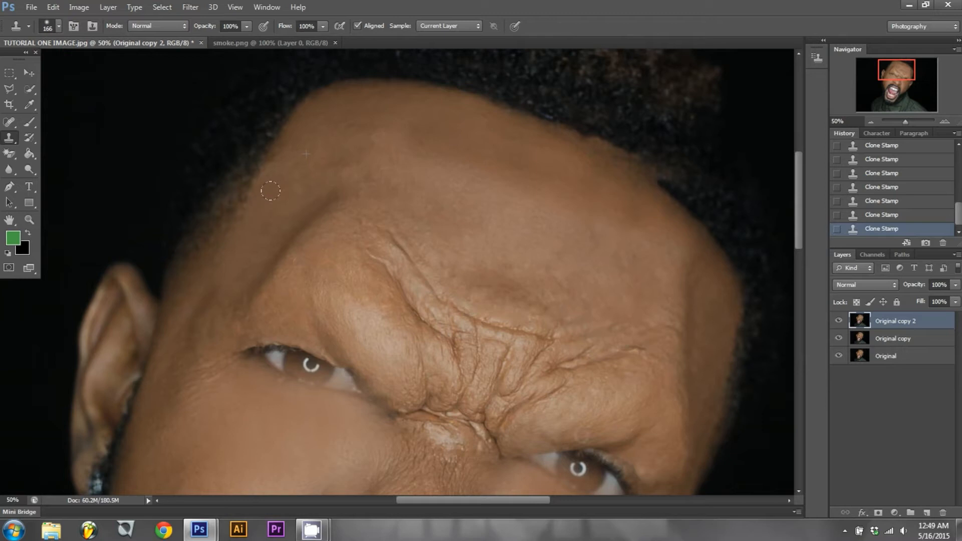
{"action": "left_click_drag", "start_coordinate": [271, 191], "coordinate": [255, 224]}
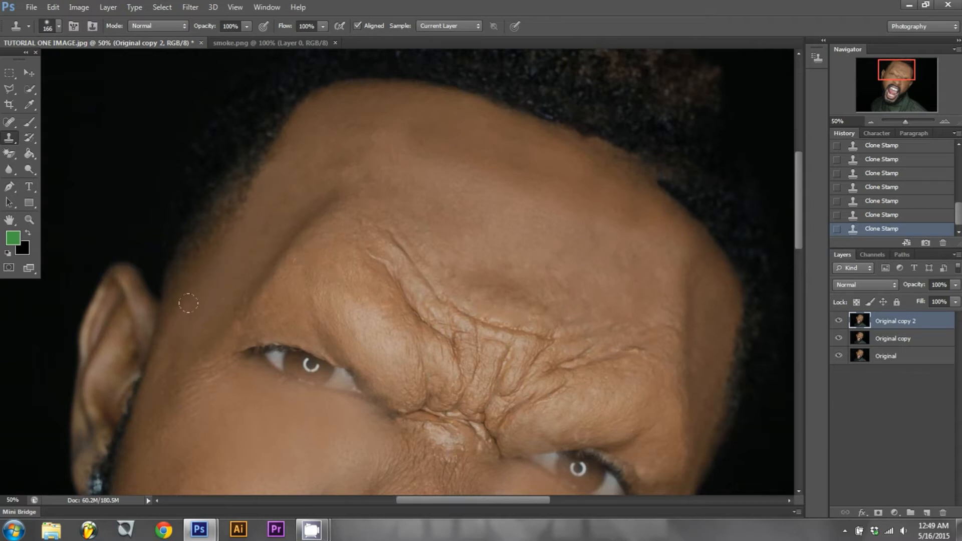
{"action": "left_click", "coordinate": [218, 295], "text": "alt"}
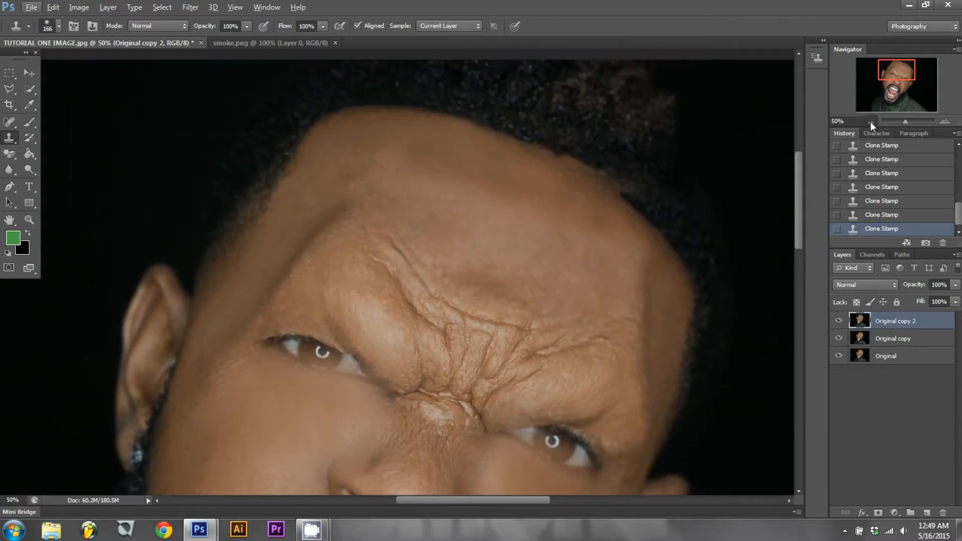
Review the cloned skin on the whole portrait and close up around the eyes and forehead.
{"action": "left_click", "coordinate": [870, 121]}
{"action": "left_click", "coordinate": [871, 122]}
{"action": "left_click", "coordinate": [870, 122]}
{"action": "left_click", "coordinate": [871, 122]}
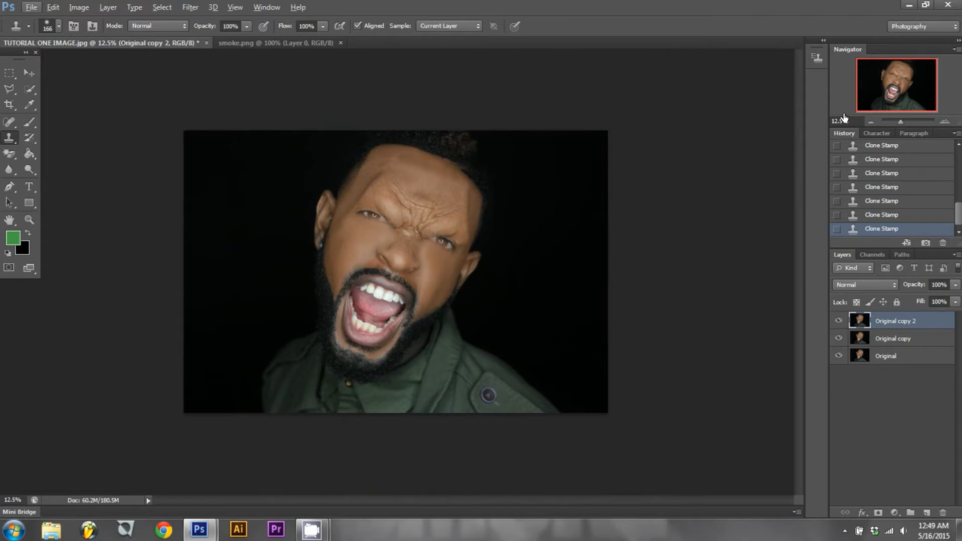
{"action": "left_click_drag", "start_coordinate": [932, 122], "coordinate": [907, 122]}
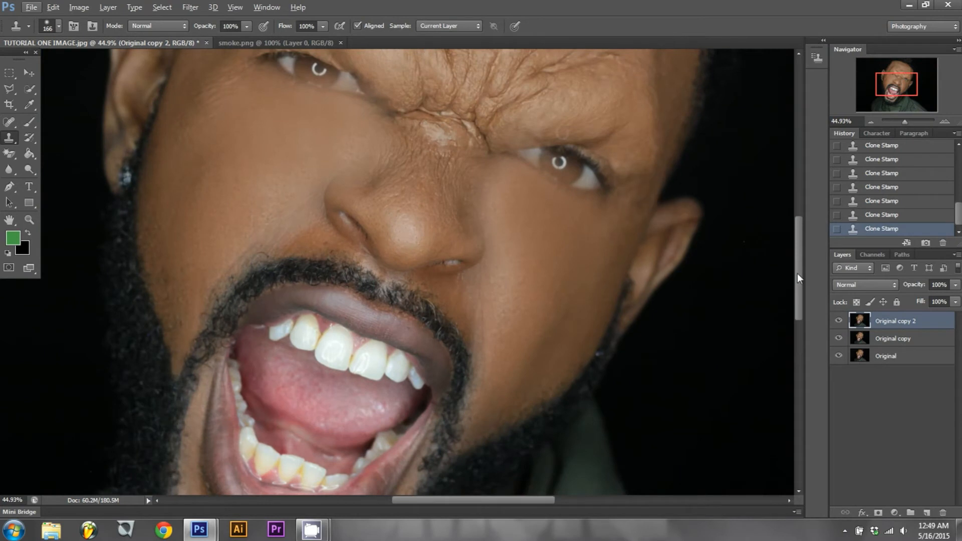
{"action": "left_click_drag", "start_coordinate": [798, 272], "coordinate": [794, 241]}
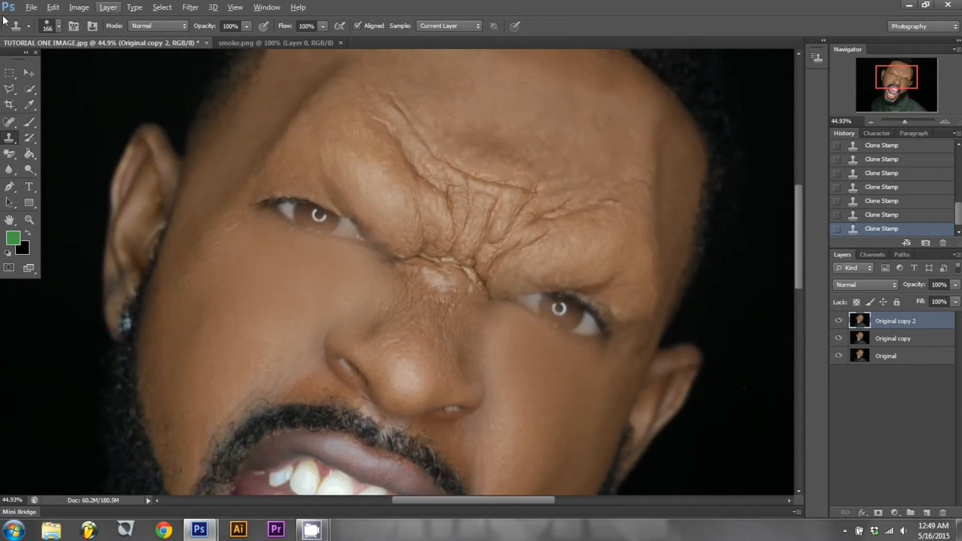
Set the clone brush to 112 px and try cloning skin down the temple on the image's right, beside the hairline.
{"action": "left_click", "coordinate": [46, 27]}
{"action": "left_click", "coordinate": [79, 64]}
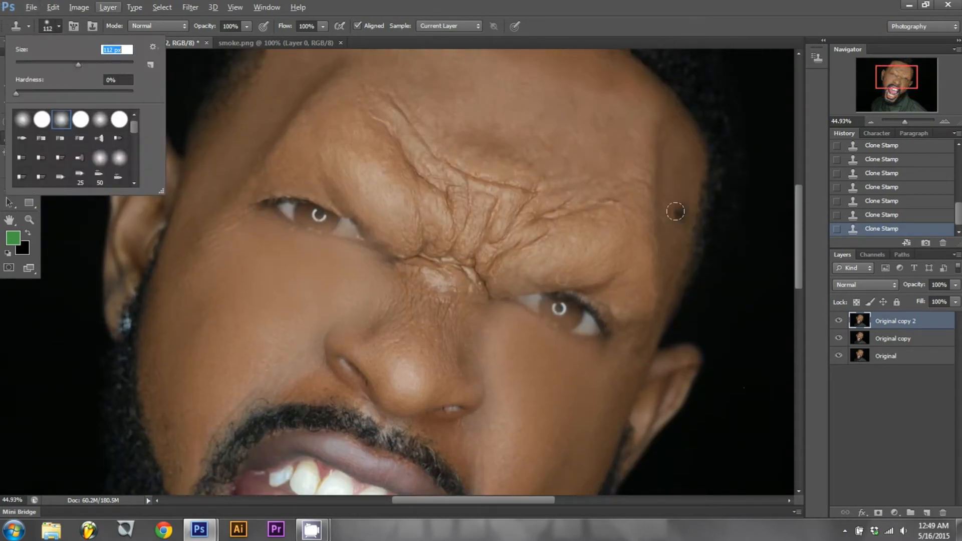
{"action": "left_click", "coordinate": [671, 196]}
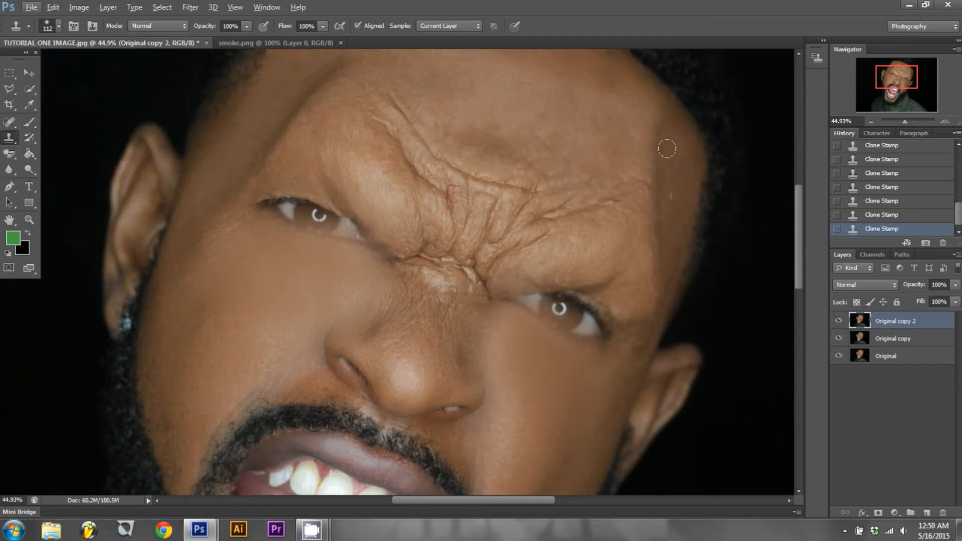
{"action": "mouse_move", "coordinate": [671, 142]}
{"action": "left_mouse_down"}
{"action": "mouse_move", "coordinate": [677, 187]}
{"action": "mouse_move", "coordinate": [661, 278]}
{"action": "left_mouse_up"}
{"action": "left_click", "coordinate": [675, 222], "text": "alt"}
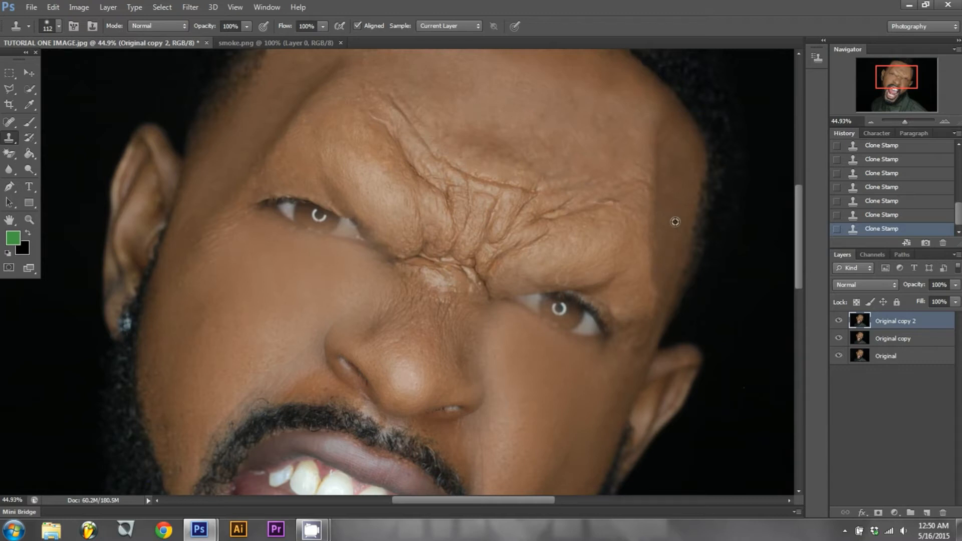
{"action": "key", "text": "ctrl+z"}
Clone nearby skin over the area beside the right-hand eye's outer corner and down toward the cheek.
{"action": "left_click", "coordinate": [652, 320], "text": "alt"}
{"action": "left_click_drag", "start_coordinate": [640, 330], "coordinate": [627, 358]}
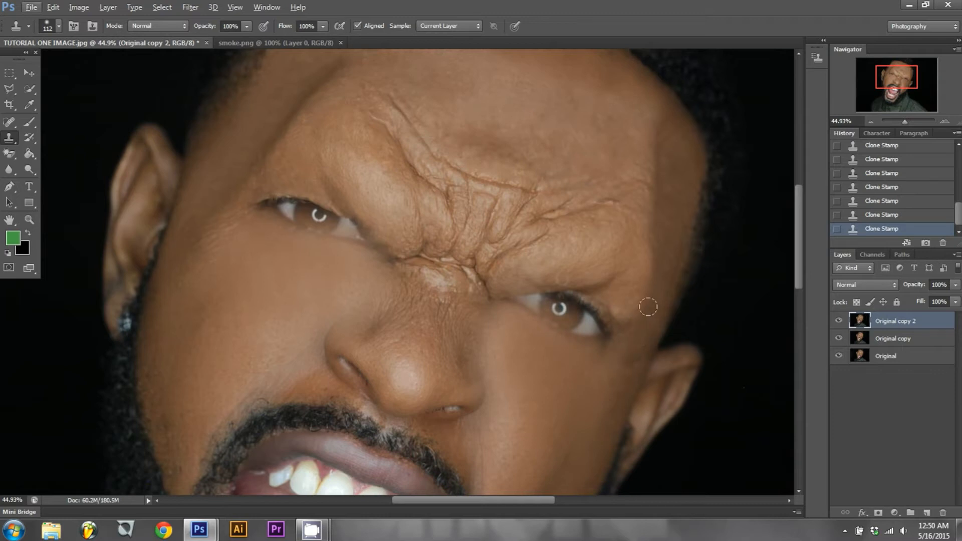
{"action": "left_click", "coordinate": [605, 379], "text": "alt"}
{"action": "left_click", "coordinate": [872, 122]}
{"action": "left_click", "coordinate": [872, 122]}
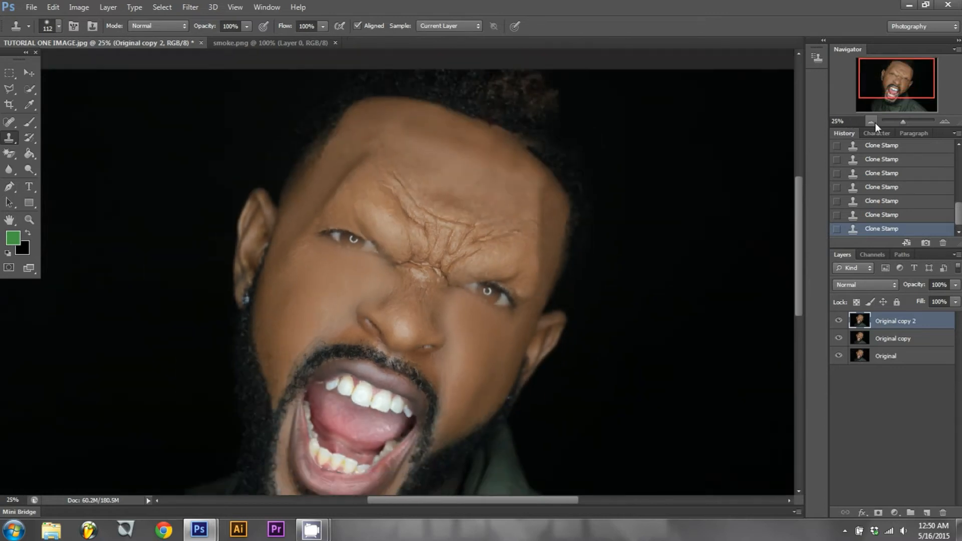
{"action": "left_click", "coordinate": [873, 122]}
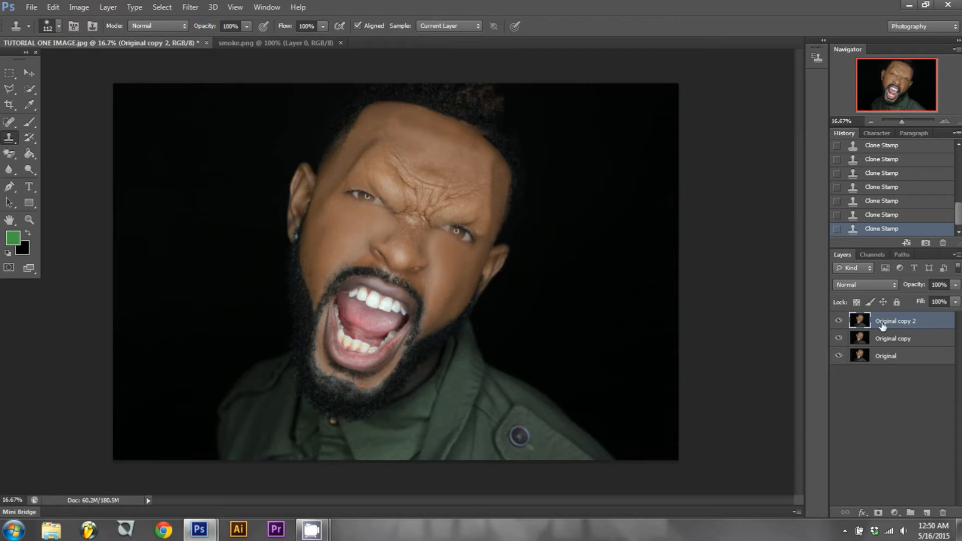
Add a layer mask to Original copy 2 and set up the Brush tool at 267 px with black.
{"action": "left_click", "coordinate": [878, 513]}
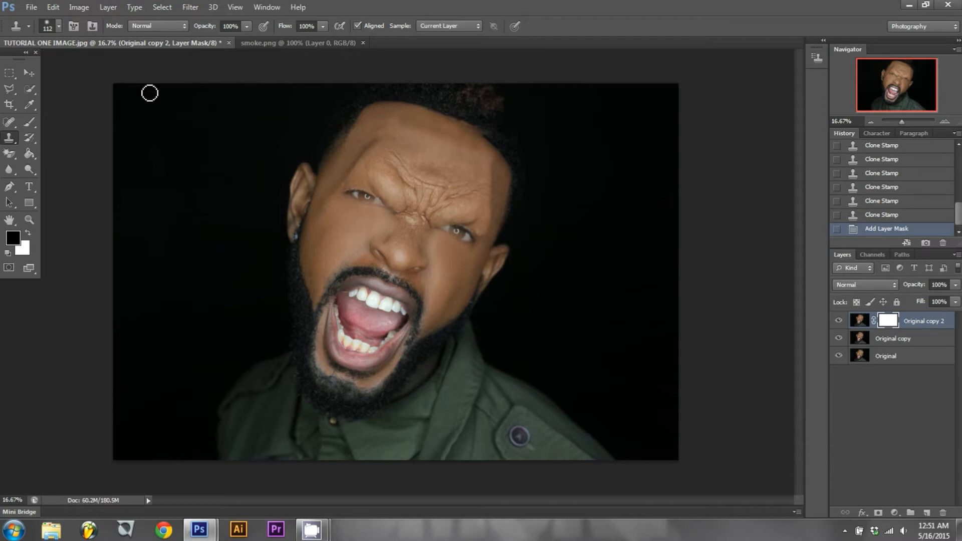
{"action": "left_click", "coordinate": [28, 125]}
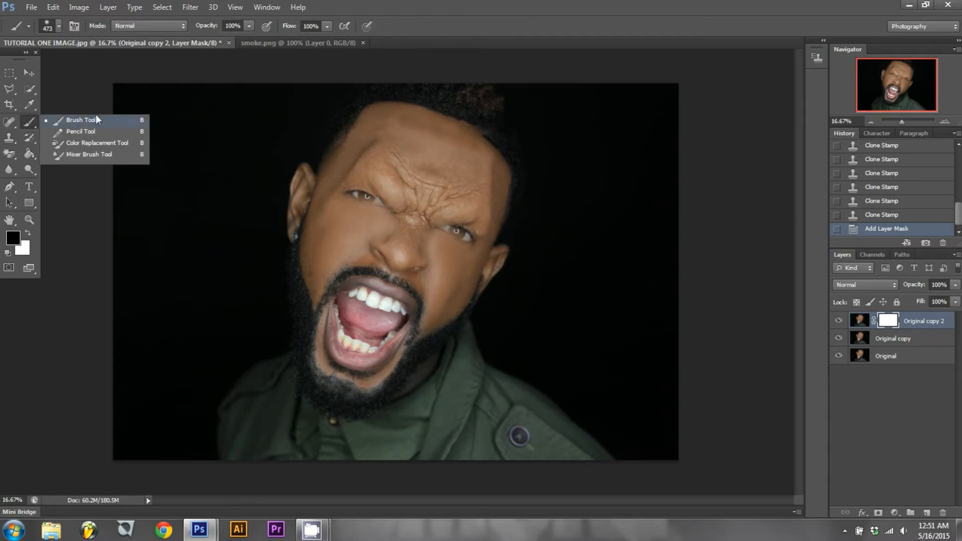
{"action": "left_click", "coordinate": [59, 26]}
{"action": "left_click_drag", "start_coordinate": [112, 61], "coordinate": [100, 62]}
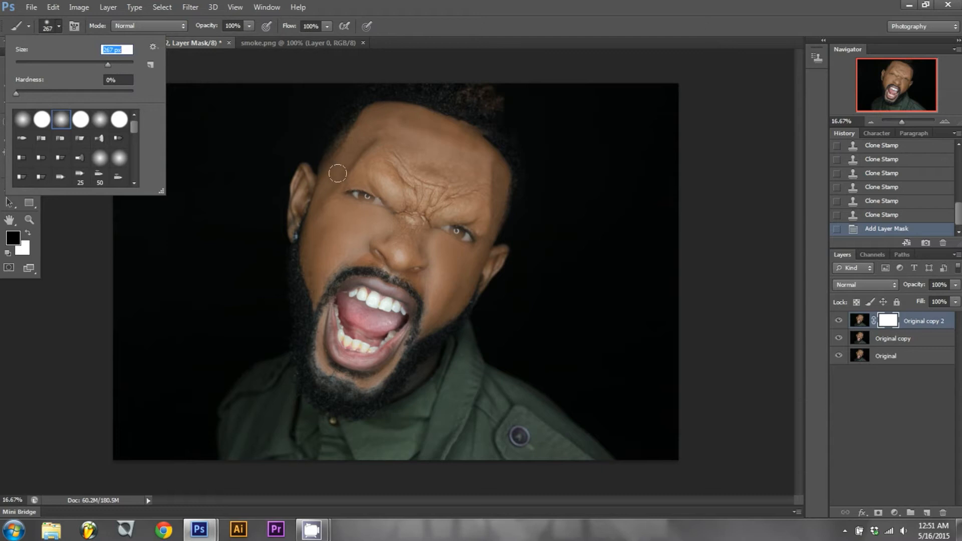
{"action": "left_click", "coordinate": [60, 25]}
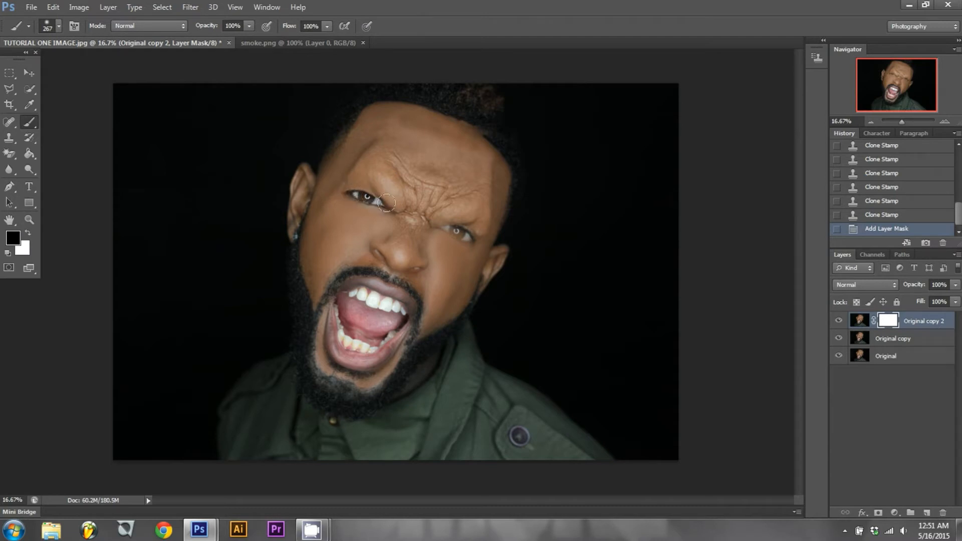
Paint black on the layer mask over both eyes, along the upper hairline and across the bridge of the nose.
{"action": "left_click_drag", "start_coordinate": [353, 194], "coordinate": [370, 192]}
{"action": "mouse_move", "coordinate": [437, 226]}
{"action": "left_mouse_down"}
{"action": "mouse_move", "coordinate": [473, 238]}
{"action": "mouse_move", "coordinate": [433, 218]}
{"action": "mouse_move", "coordinate": [462, 216]}
{"action": "left_mouse_up"}
{"action": "mouse_move", "coordinate": [490, 137]}
{"action": "left_mouse_down"}
{"action": "mouse_move", "coordinate": [495, 157]}
{"action": "mouse_move", "coordinate": [392, 117]}
{"action": "left_mouse_up"}
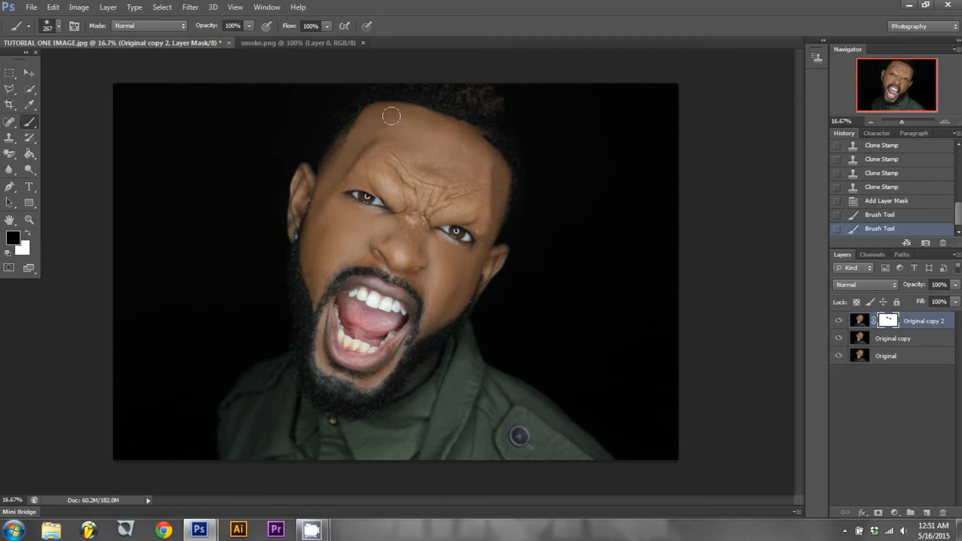
{"action": "left_click_drag", "start_coordinate": [452, 133], "coordinate": [486, 156]}
{"action": "left_click_drag", "start_coordinate": [428, 122], "coordinate": [480, 155]}
{"action": "left_click_drag", "start_coordinate": [393, 219], "coordinate": [427, 235]}
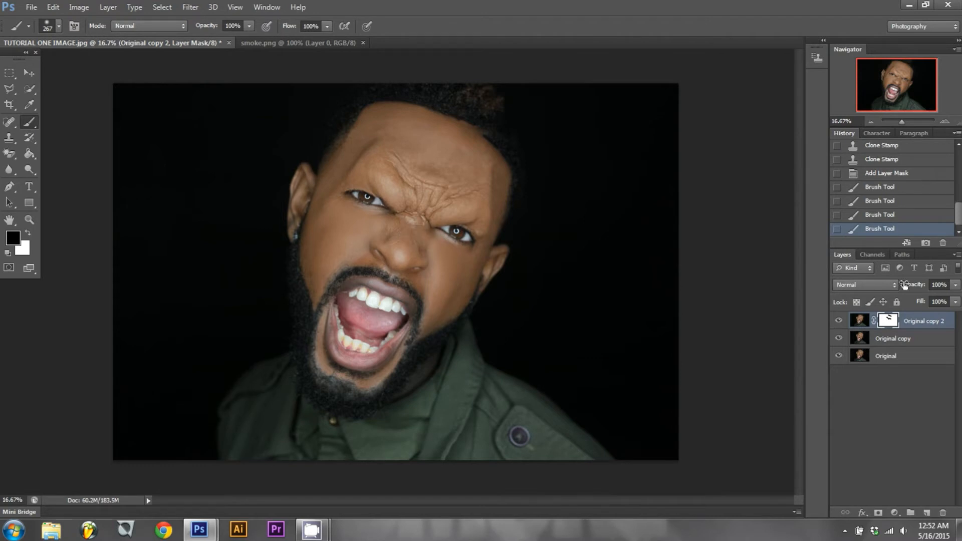
Set the Original copy 2 layer's opacity to 79% and target its image instead of the mask.
{"action": "left_click", "coordinate": [955, 285]}
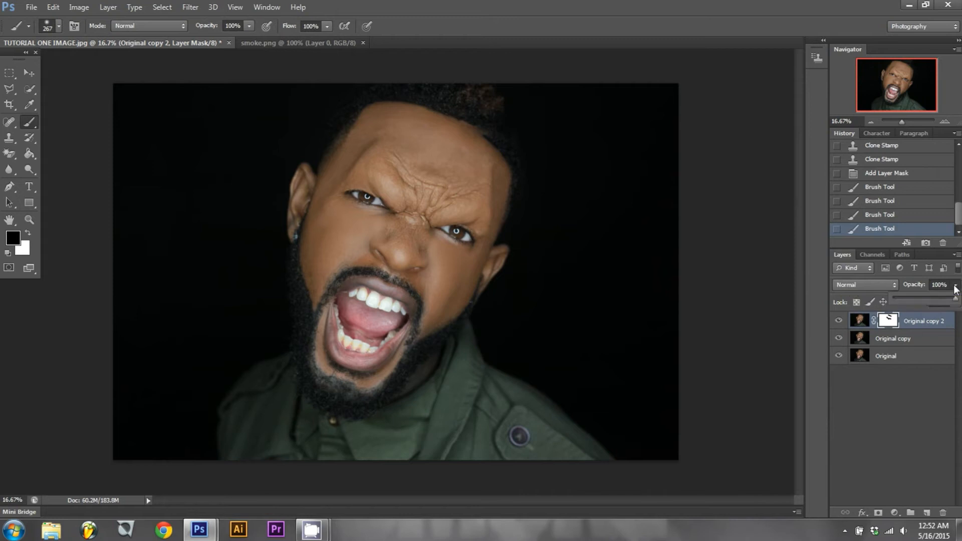
{"action": "left_click", "coordinate": [938, 298]}
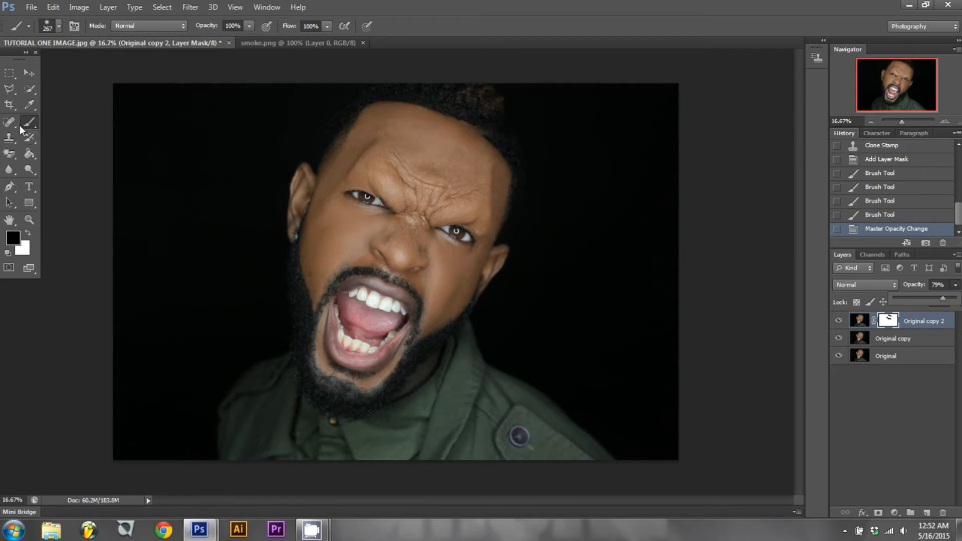
{"action": "left_click", "coordinate": [859, 321]}
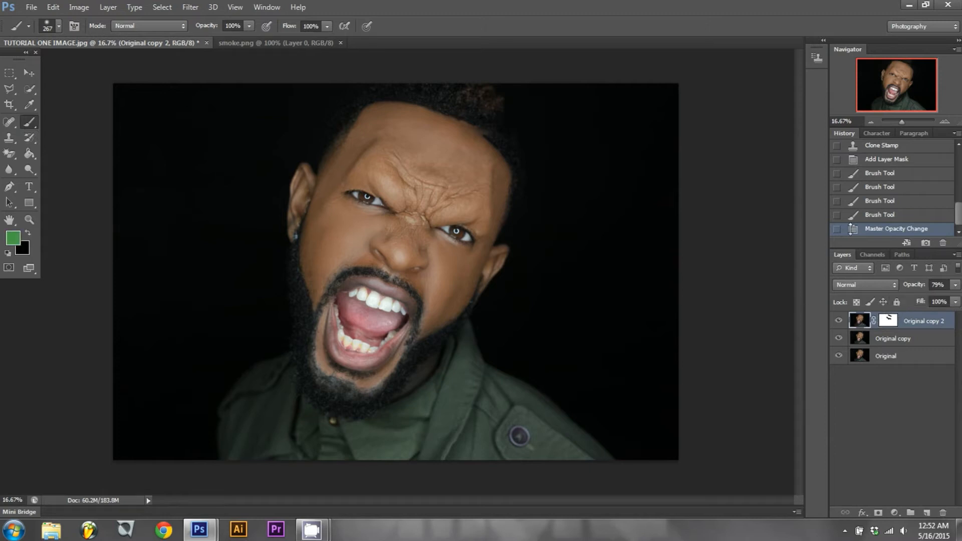
Set the Clone Stamp brush to 176 px and clone over the bright patch on the bridge of the nose.
{"action": "left_click", "coordinate": [9, 137]}
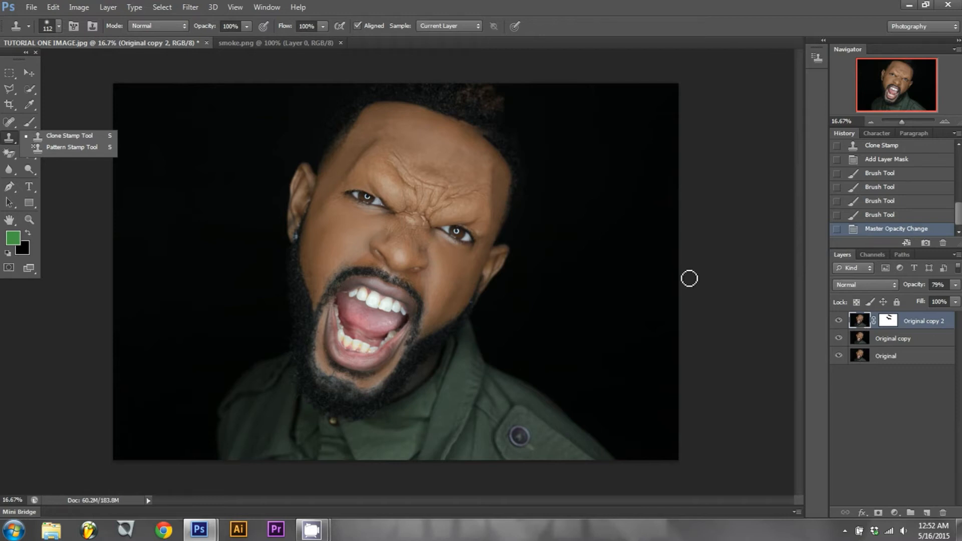
{"action": "left_click", "coordinate": [47, 27]}
{"action": "left_click_drag", "start_coordinate": [77, 63], "coordinate": [87, 63]}
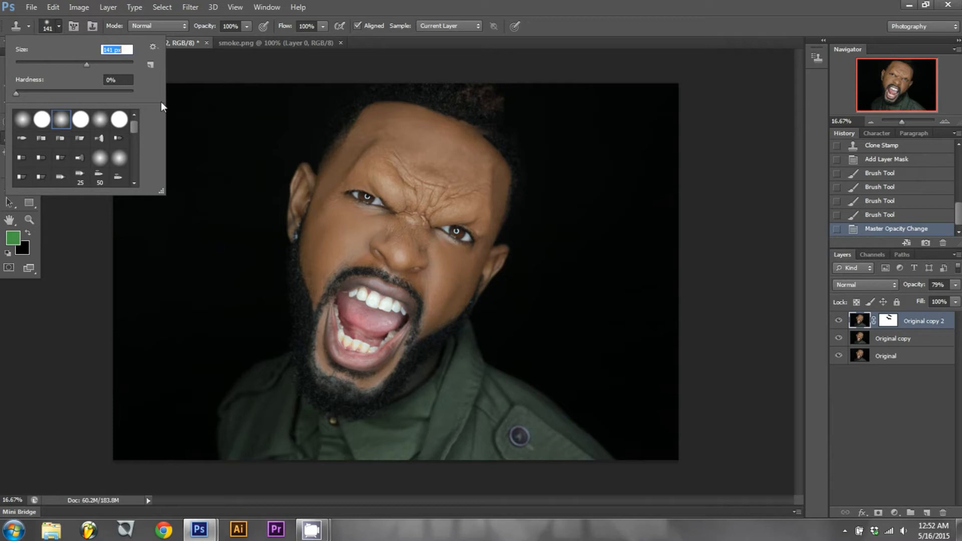
{"action": "left_click", "coordinate": [97, 62]}
{"action": "key", "text": "Return"}
{"action": "key", "text": "alt"}
{"action": "left_click", "coordinate": [417, 223]}
{"action": "left_click", "coordinate": [416, 223]}
{"action": "left_click", "coordinate": [415, 223]}
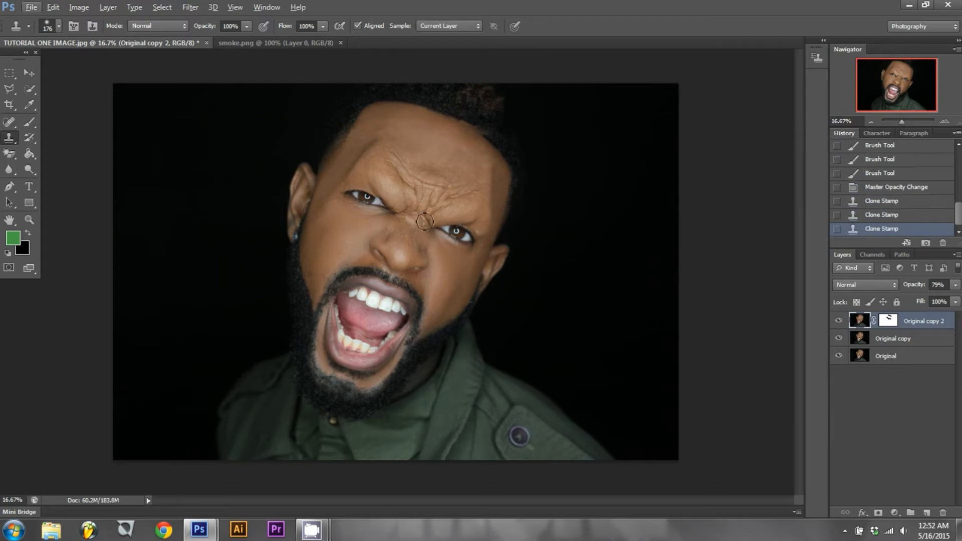
Paint white on the Original copy 2 mask over the bridge of the nose with the 267 px brush.
{"action": "left_click", "coordinate": [890, 319]}
{"action": "left_click", "coordinate": [30, 121]}
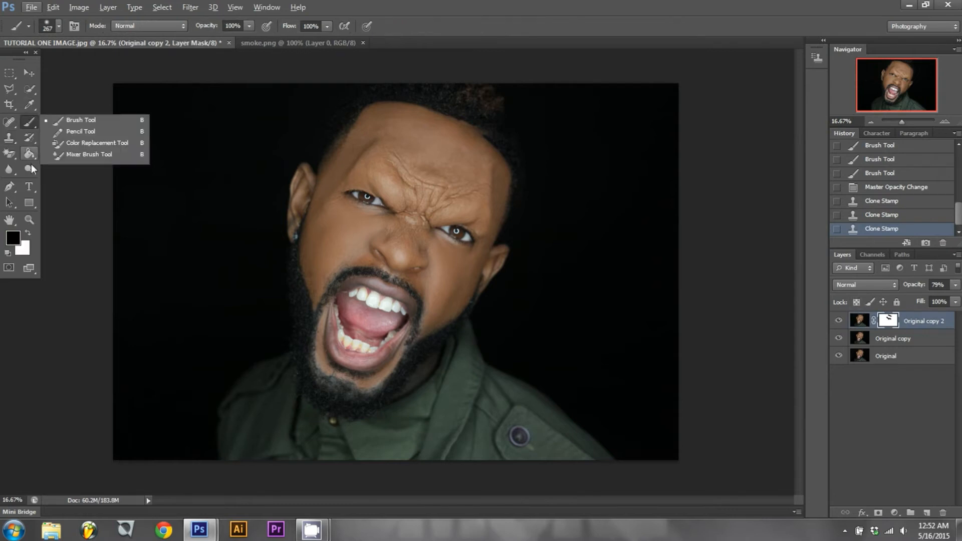
{"action": "left_click", "coordinate": [25, 234]}
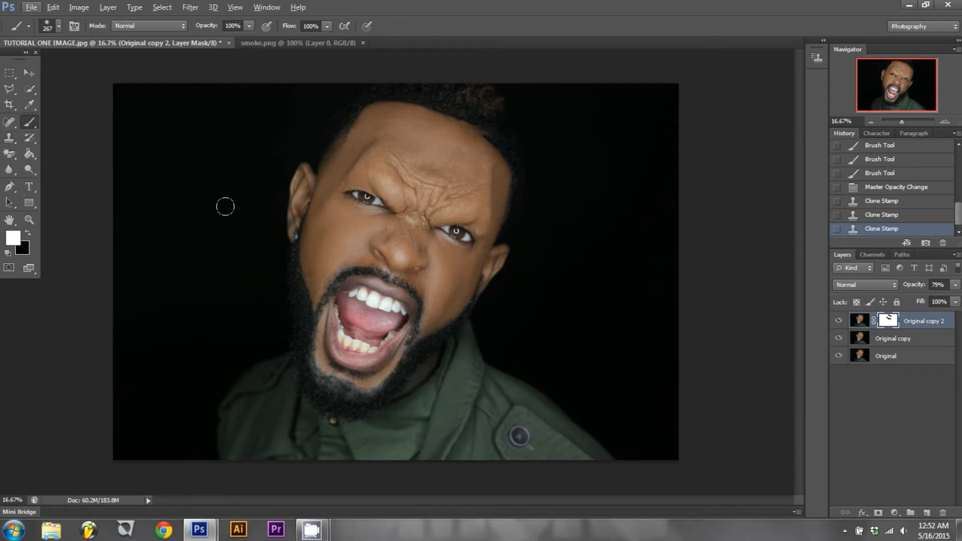
{"action": "left_click", "coordinate": [417, 226]}
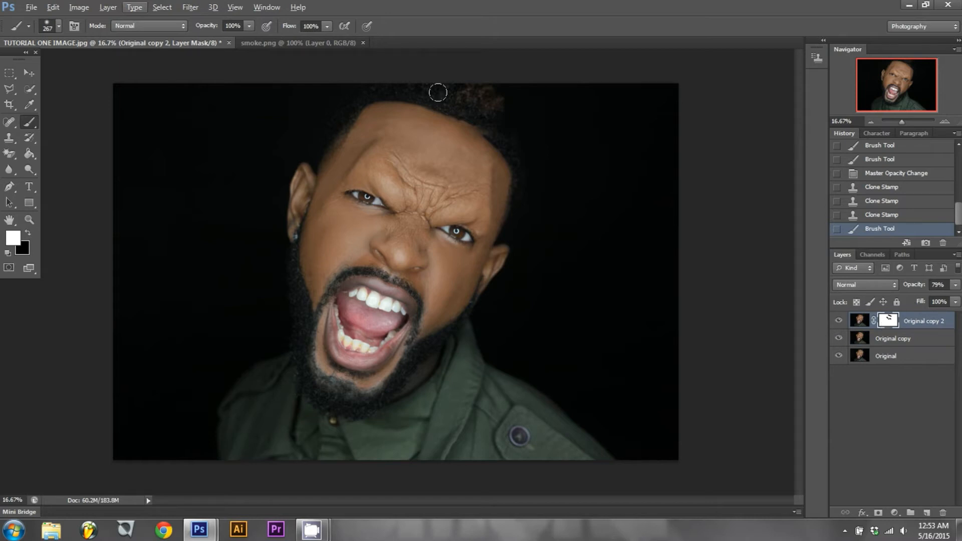
Touch up the mask along the hairline on the image's right with white, finishing with black.
{"action": "left_click_drag", "start_coordinate": [488, 142], "coordinate": [477, 116]}
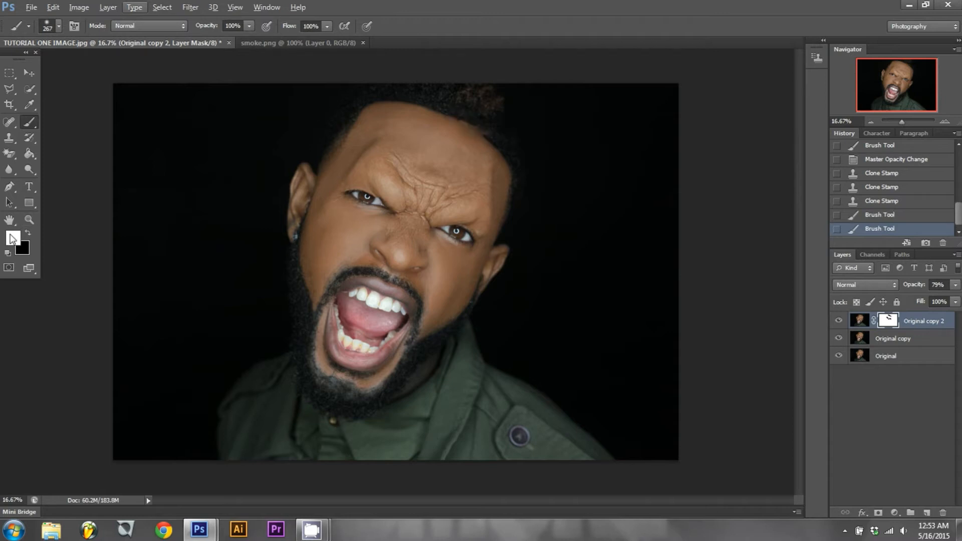
{"action": "left_click", "coordinate": [28, 233]}
{"action": "left_click_drag", "start_coordinate": [468, 108], "coordinate": [494, 142]}
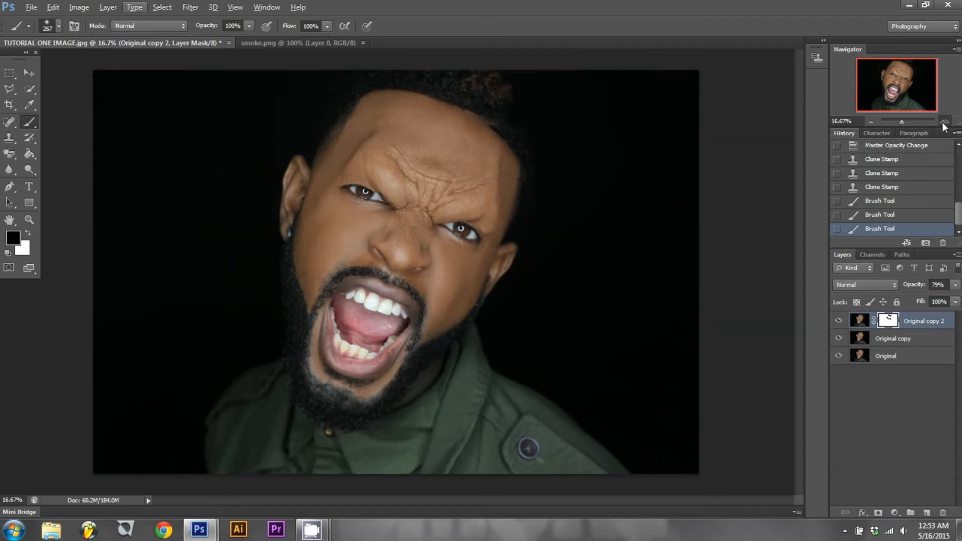
Compare the face close up with the Original copy 2 layer hidden and shown, from the forehead to the mouth.
{"action": "left_click", "coordinate": [943, 122]}
{"action": "left_click_drag", "start_coordinate": [800, 254], "coordinate": [803, 174]}
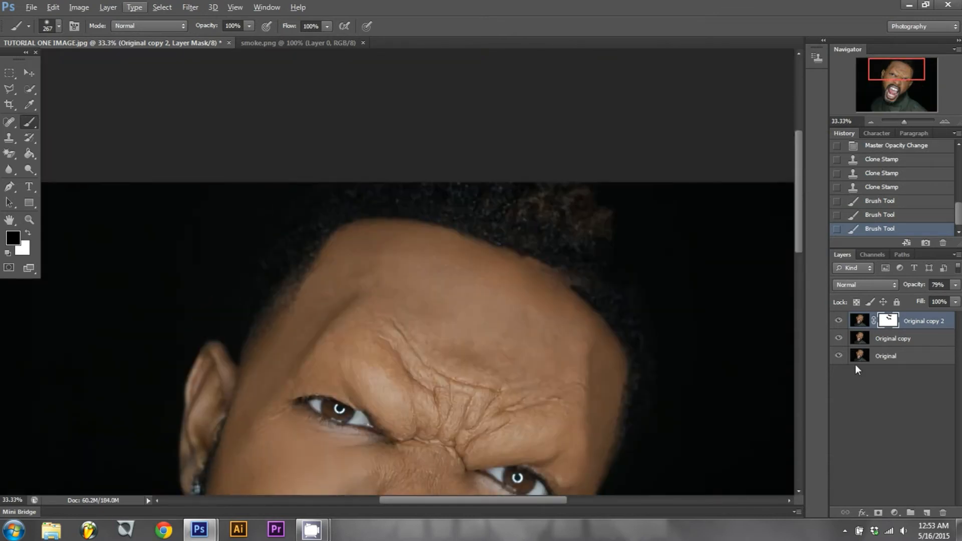
{"action": "left_click", "coordinate": [839, 320]}
{"action": "left_click", "coordinate": [839, 321]}
{"action": "left_click", "coordinate": [838, 321]}
{"action": "left_click", "coordinate": [839, 321]}
{"action": "left_click_drag", "start_coordinate": [798, 142], "coordinate": [792, 218]}
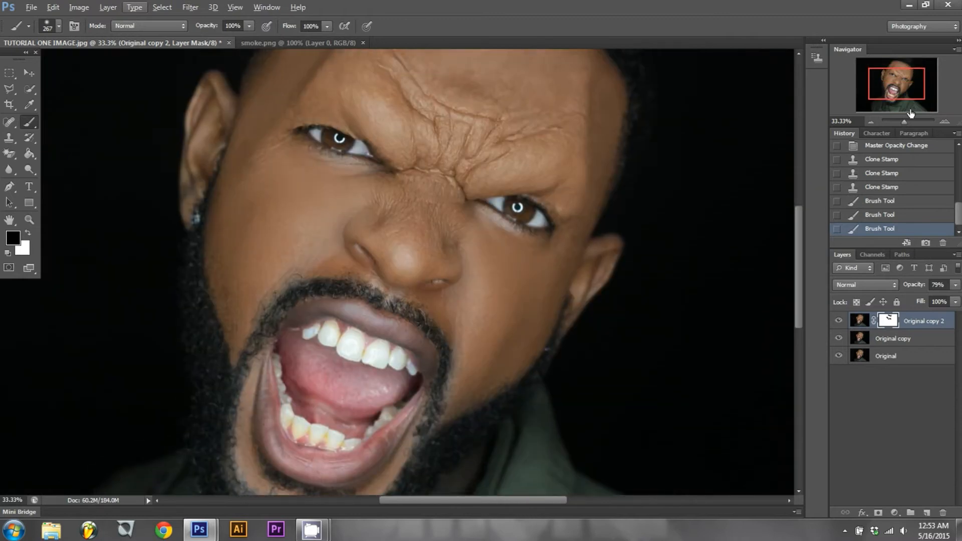
{"action": "left_click", "coordinate": [874, 122]}
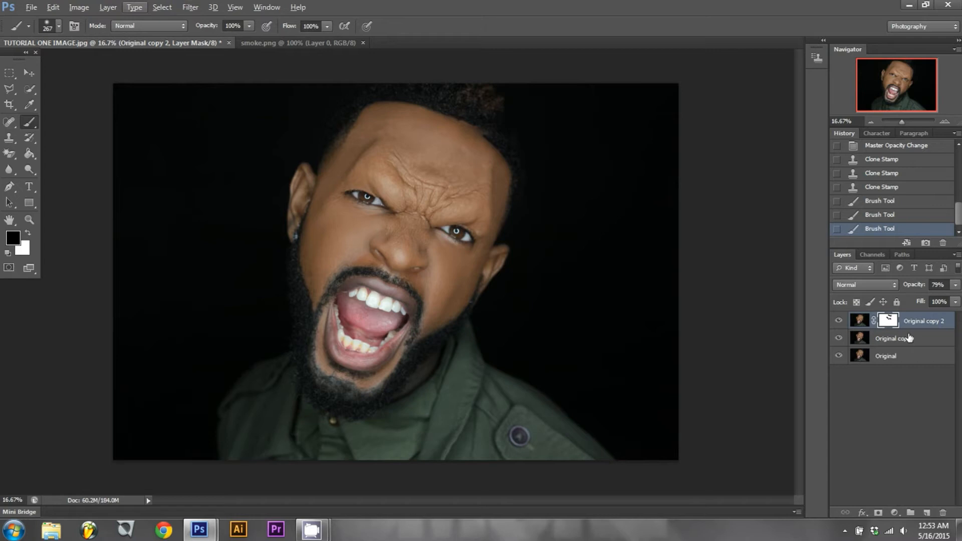
Duplicate the Original copy layer and merge Original copy 2 down into the duplicate.
{"action": "left_click_drag", "start_coordinate": [909, 338], "coordinate": [928, 513]}
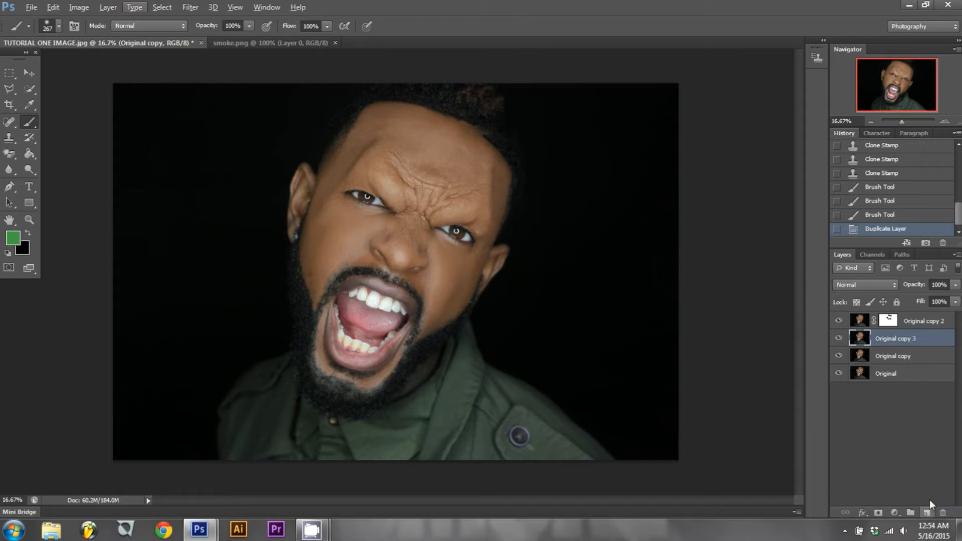
{"action": "left_click", "coordinate": [919, 323]}
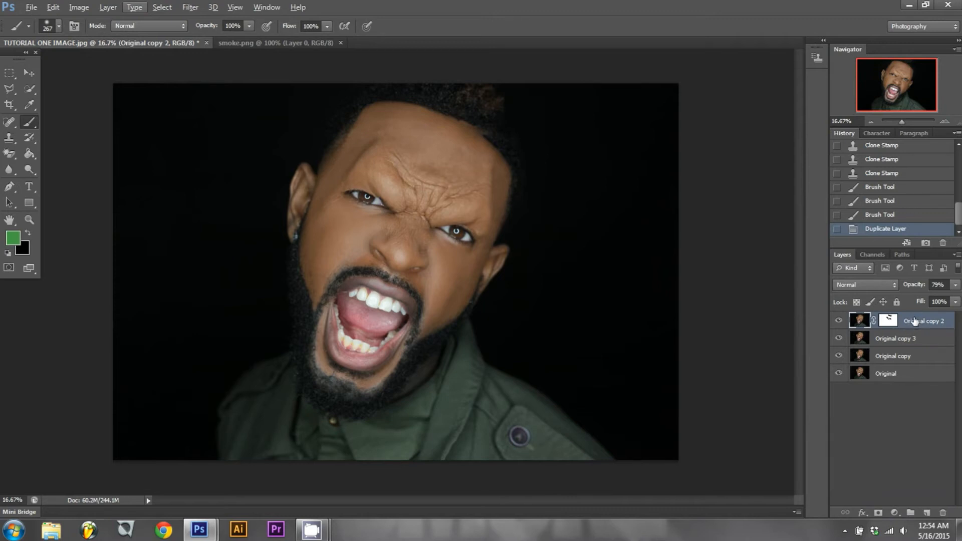
{"action": "key", "text": "ctrl+e"}
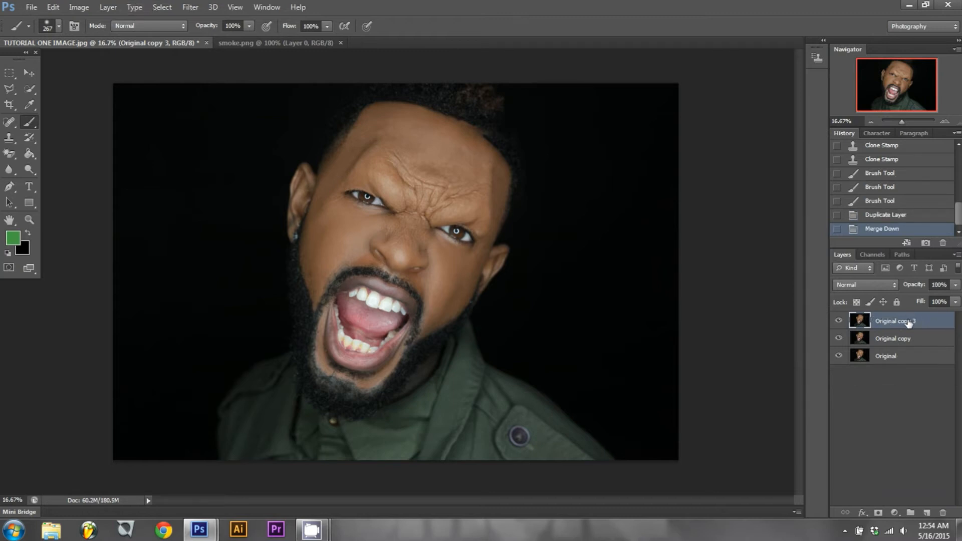
Duplicate the merged Original copy 3 layer and toggle the upper layers' visibility to compare the retouching.
{"action": "left_click_drag", "start_coordinate": [908, 322], "coordinate": [926, 512]}
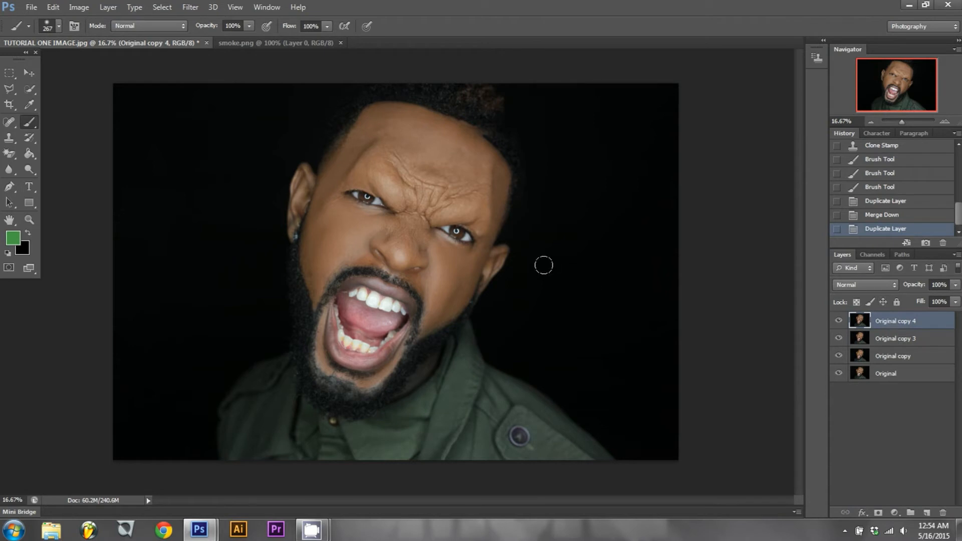
{"action": "left_click", "coordinate": [839, 323]}
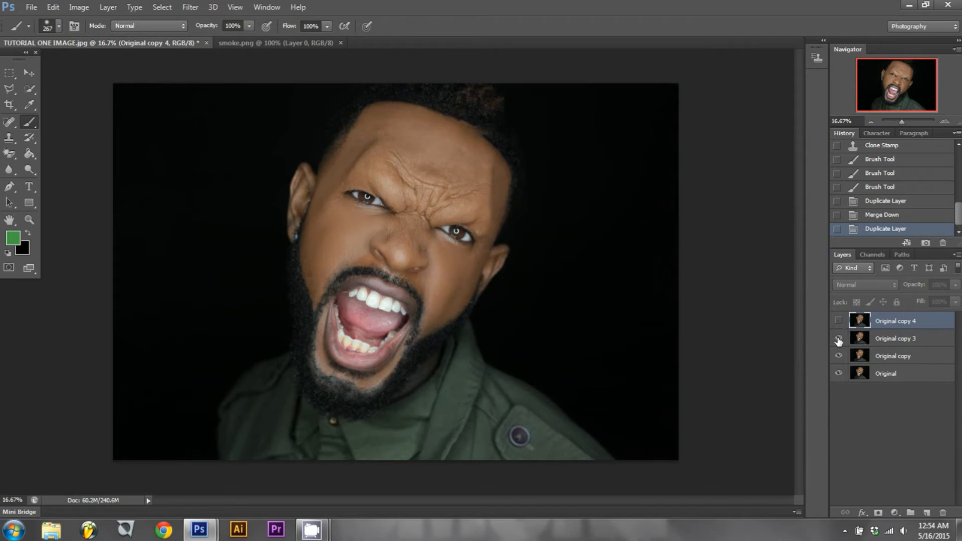
{"action": "left_click", "coordinate": [838, 340]}
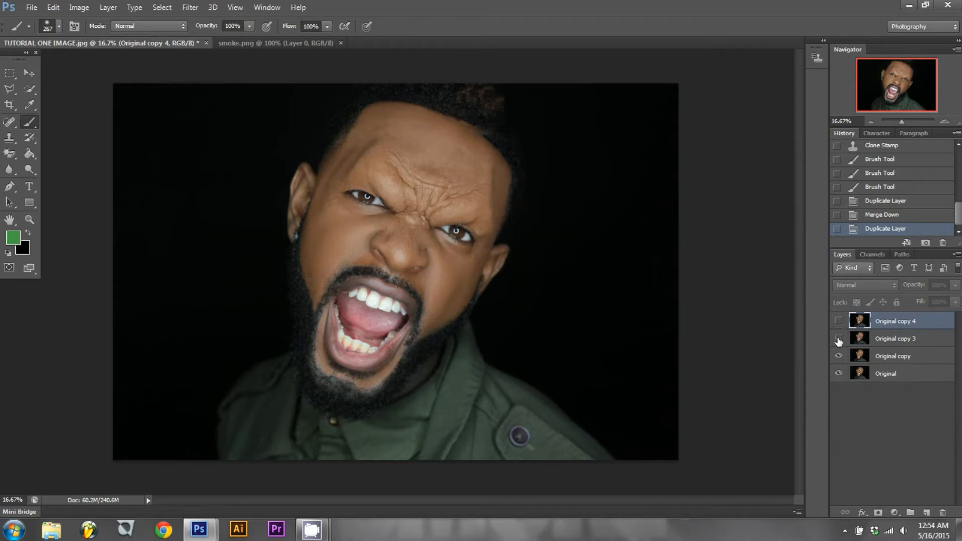
{"action": "left_click", "coordinate": [839, 339]}
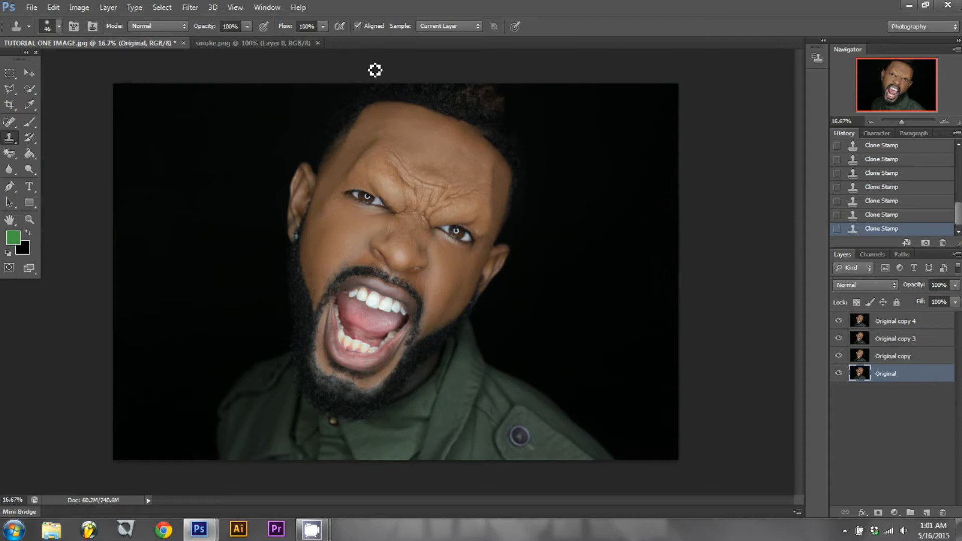
On the Original copy 4 layer, clone clean skin over the stray hairs above the mustache, below the nostril on the image's left.
{"action": "left_click", "coordinate": [946, 121]}
{"action": "left_click", "coordinate": [945, 121]}
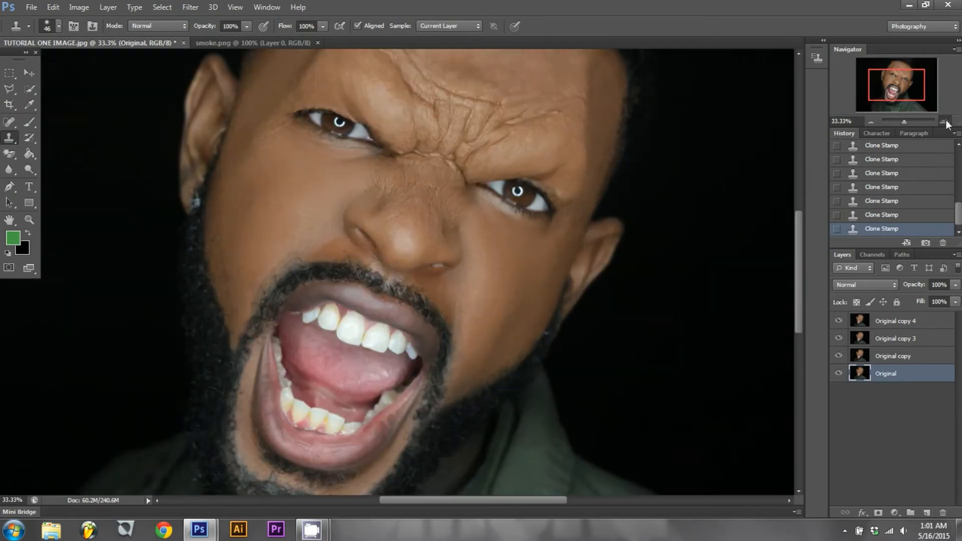
{"action": "left_click", "coordinate": [945, 121]}
{"action": "scroll", "coordinate": [567, 185], "scroll_direction": "down", "scroll_amount": 2}
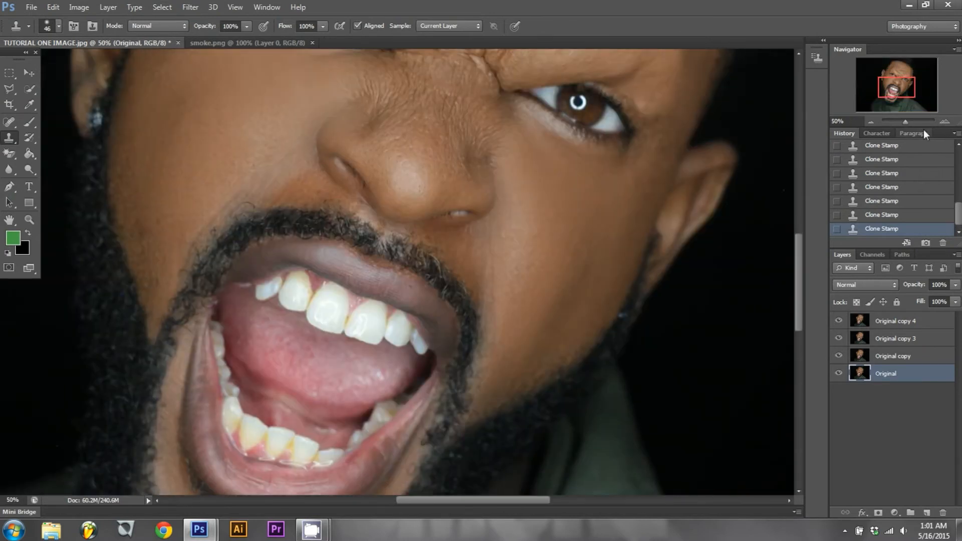
{"action": "left_click", "coordinate": [946, 121]}
{"action": "left_click", "coordinate": [945, 121]}
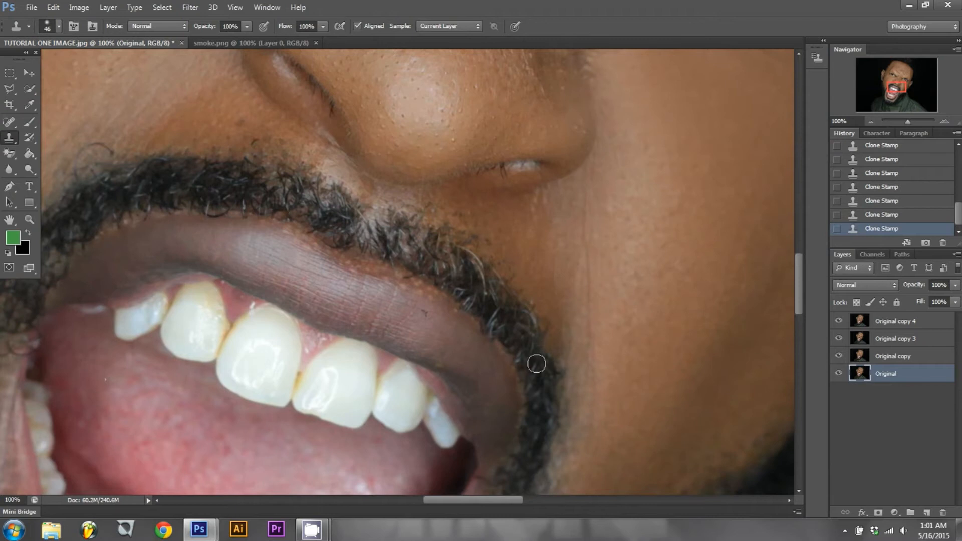
{"action": "left_click_drag", "start_coordinate": [503, 501], "coordinate": [469, 501]}
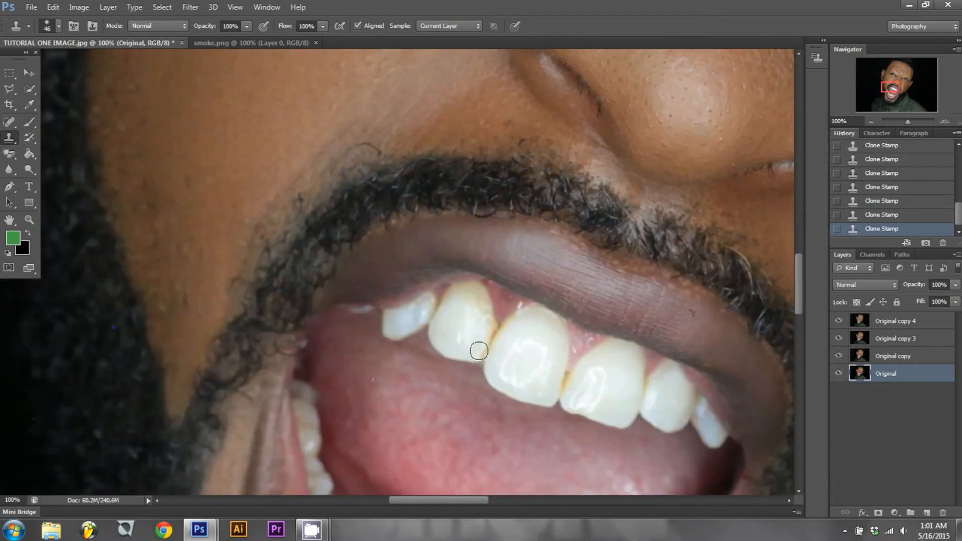
{"action": "scroll", "coordinate": [479, 351], "scroll_direction": "up", "scroll_amount": 3}
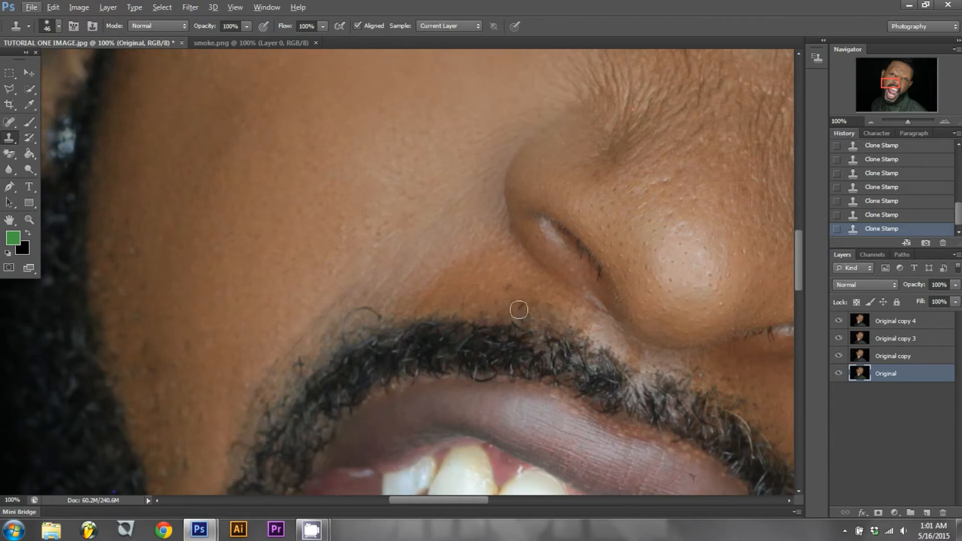
{"action": "left_click", "coordinate": [896, 325]}
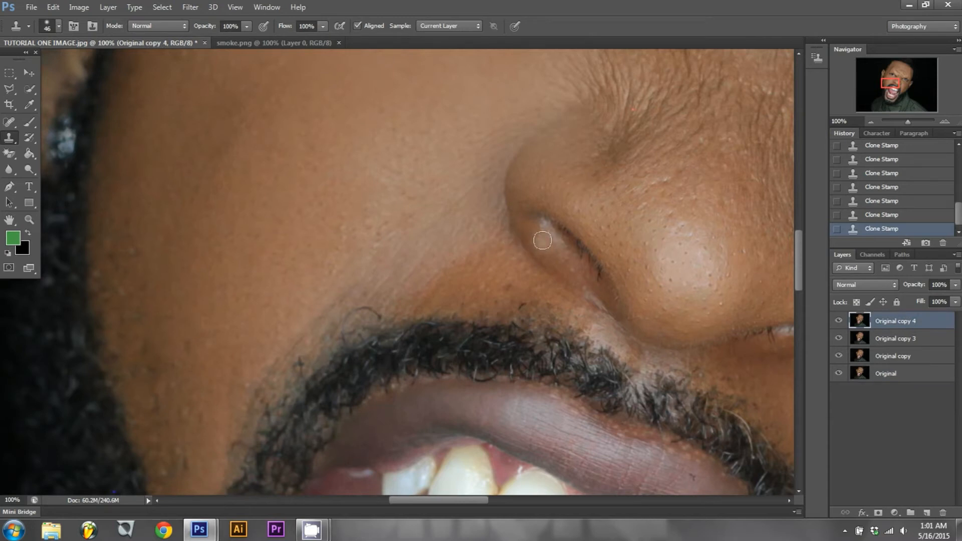
{"action": "left_click", "coordinate": [465, 284], "text": "alt"}
{"action": "left_click_drag", "start_coordinate": [496, 310], "coordinate": [516, 306]}
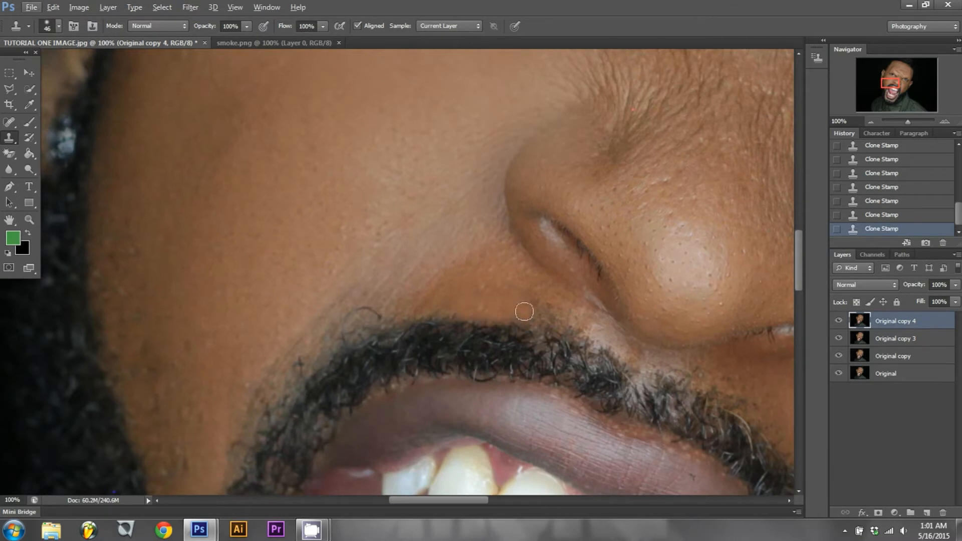
Clone clean skin along the mustache's upper edge toward the base of the nose to remove the remaining stray hairs.
{"action": "key", "text": "alt"}
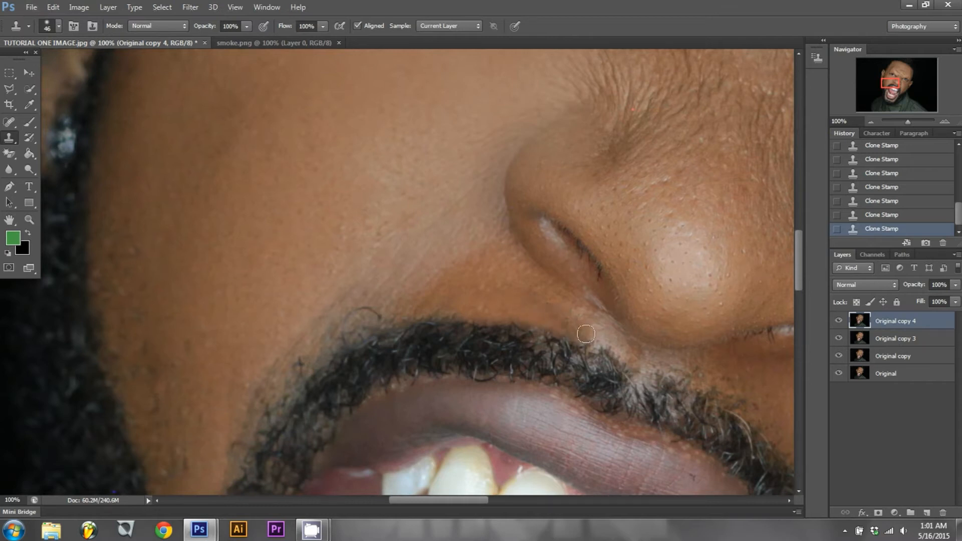
{"action": "left_click_drag", "start_coordinate": [586, 333], "coordinate": [557, 320]}
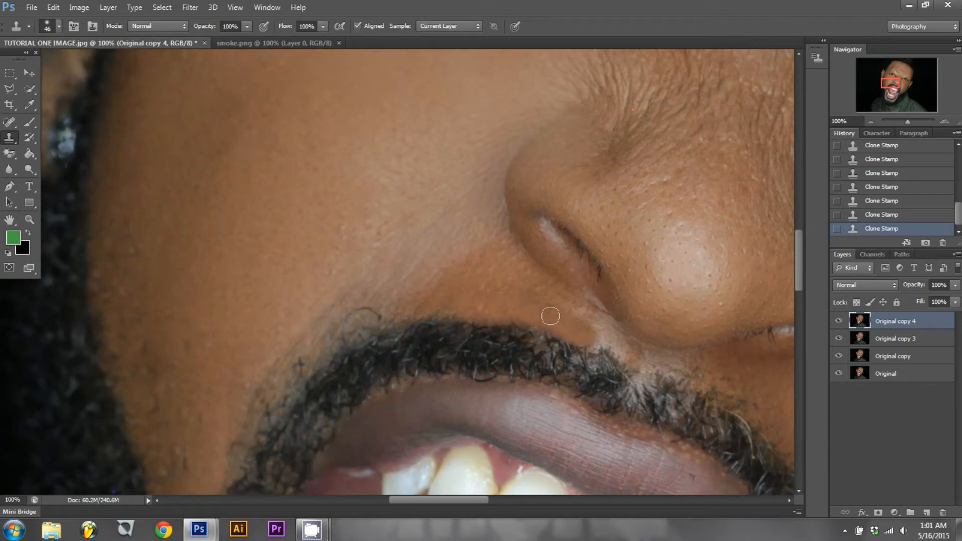
{"action": "key", "text": "alt"}
{"action": "left_click", "coordinate": [573, 329], "text": "alt"}
{"action": "left_click_drag", "start_coordinate": [597, 335], "coordinate": [598, 341]}
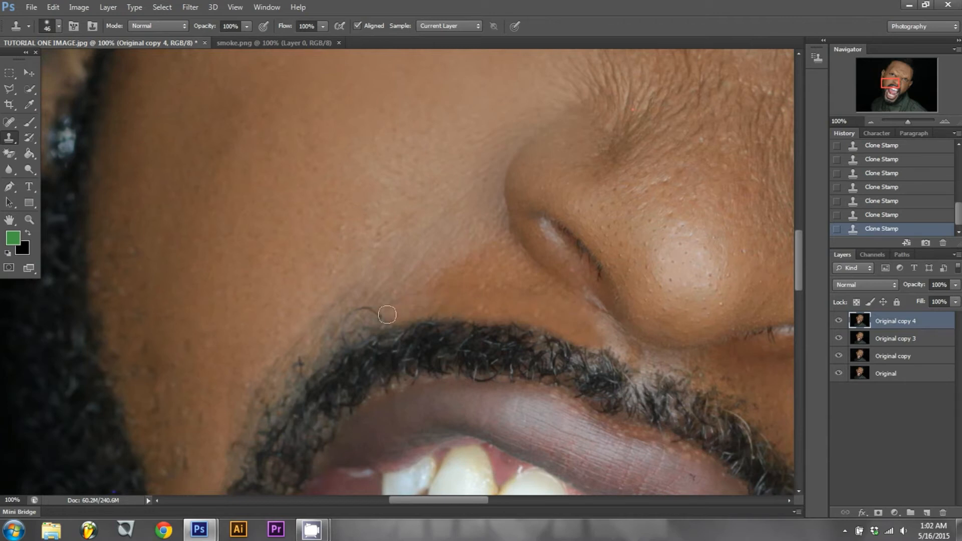
Clone away the curled and stray hairs outside the mustache's curve on the cheek at the image's left.
{"action": "left_click_drag", "start_coordinate": [377, 304], "coordinate": [337, 341]}
{"action": "mouse_move", "coordinate": [380, 302]}
{"action": "left_mouse_down"}
{"action": "mouse_move", "coordinate": [323, 343]}
{"action": "mouse_move", "coordinate": [360, 304]}
{"action": "mouse_move", "coordinate": [302, 344]}
{"action": "mouse_move", "coordinate": [315, 332]}
{"action": "left_mouse_up"}
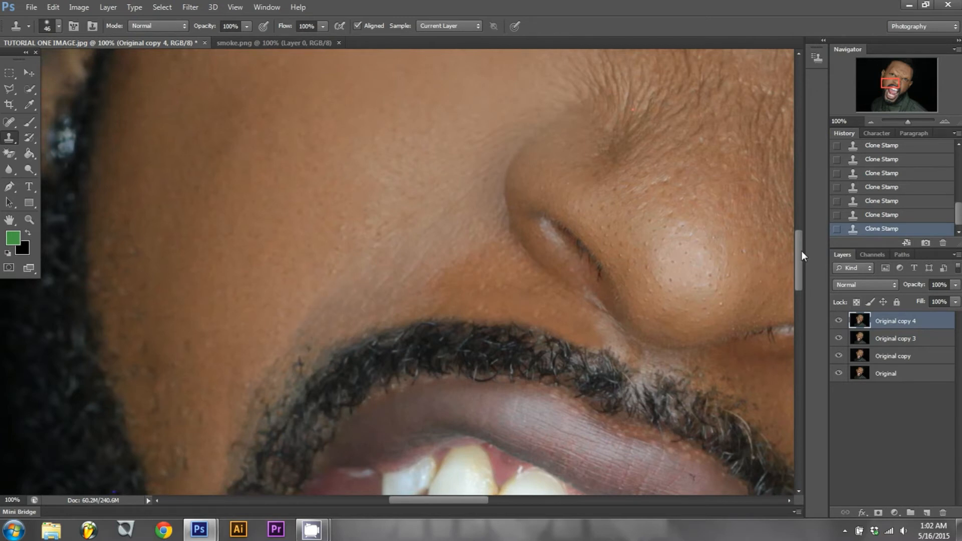
{"action": "scroll", "coordinate": [612, 200], "scroll_direction": "down", "scroll_amount": 4}
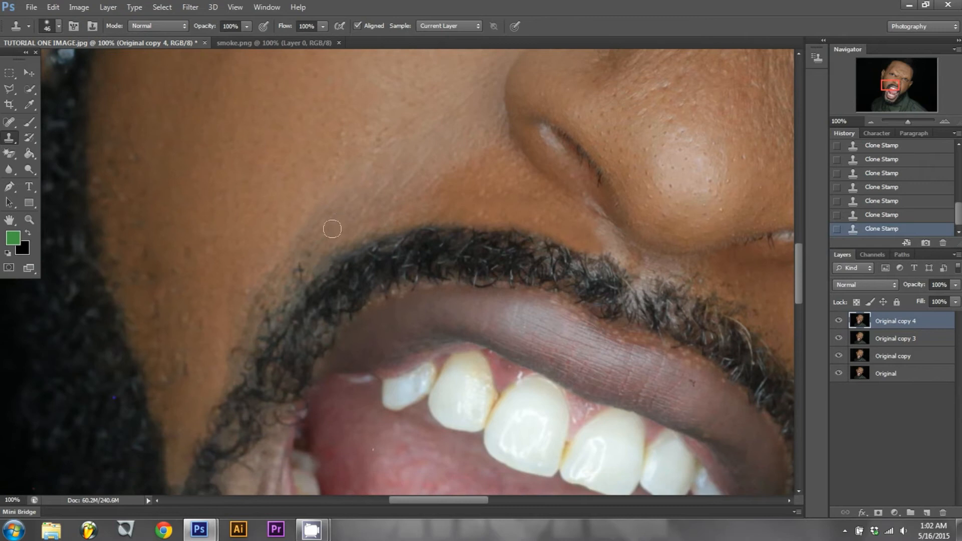
{"action": "key", "text": "alt"}
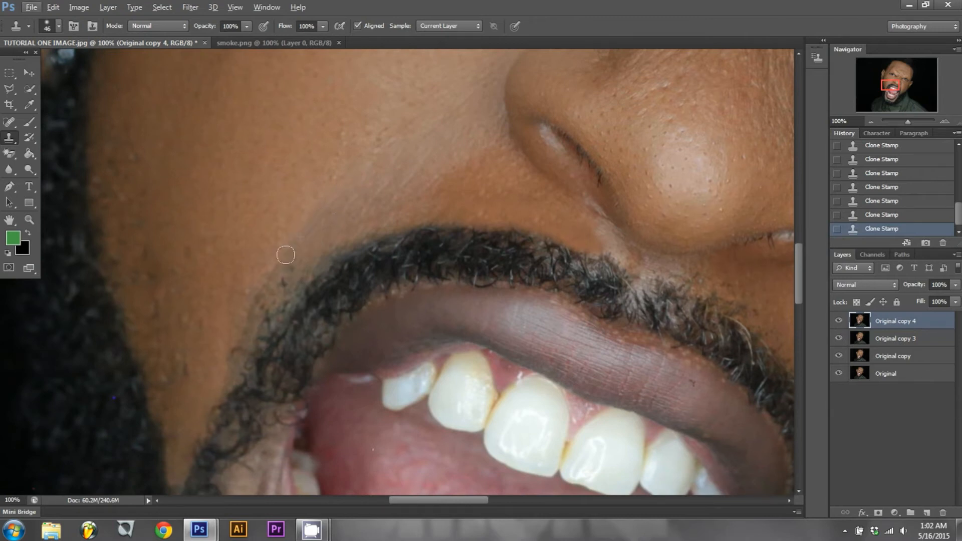
{"action": "key", "text": "alt"}
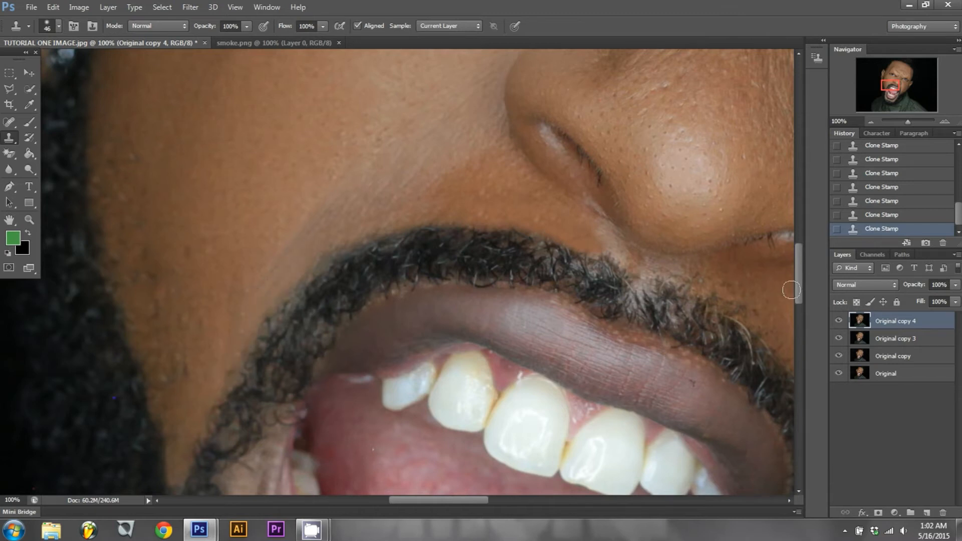
Clone clean skin over the stubble between the mustache and the beard edge on the image's left.
{"action": "scroll", "coordinate": [791, 289], "scroll_direction": "down", "scroll_amount": 5}
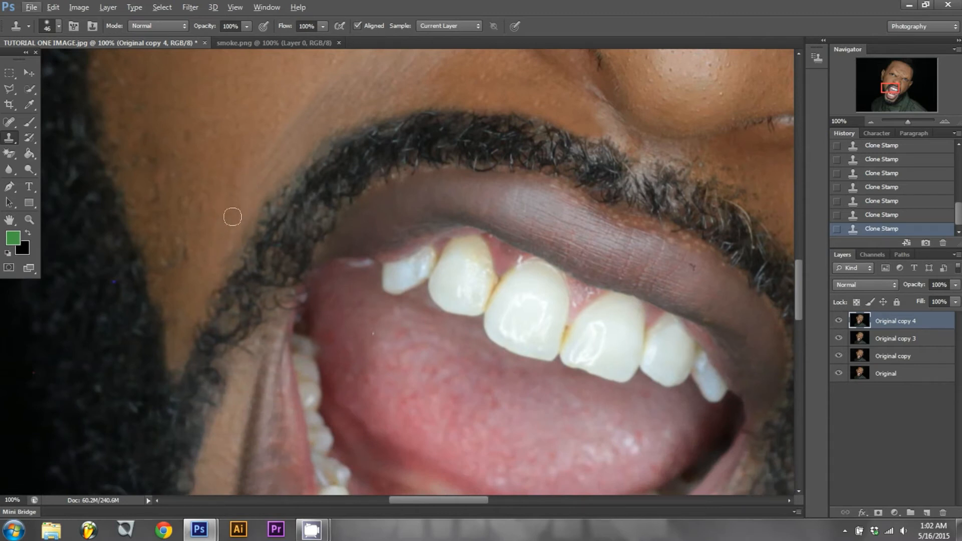
{"action": "left_click", "coordinate": [175, 319], "text": "alt"}
{"action": "mouse_move", "coordinate": [187, 225]}
{"action": "left_mouse_down"}
{"action": "mouse_move", "coordinate": [159, 248]}
{"action": "mouse_move", "coordinate": [173, 312]}
{"action": "mouse_move", "coordinate": [148, 226]}
{"action": "mouse_move", "coordinate": [156, 266]}
{"action": "left_mouse_up"}
{"action": "left_click", "coordinate": [150, 232], "text": "alt"}
{"action": "left_click", "coordinate": [139, 203]}
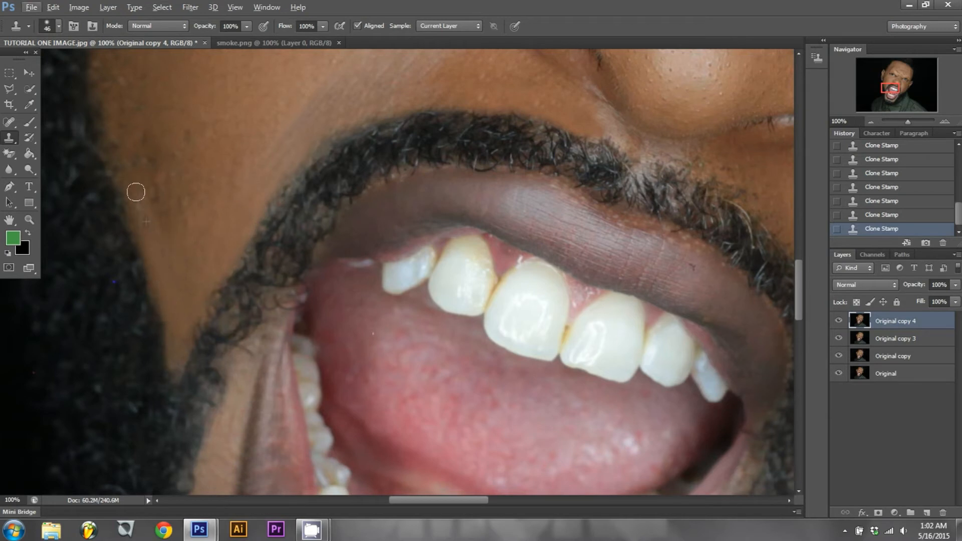
{"action": "scroll", "coordinate": [127, 180], "scroll_direction": "up", "scroll_amount": 4}
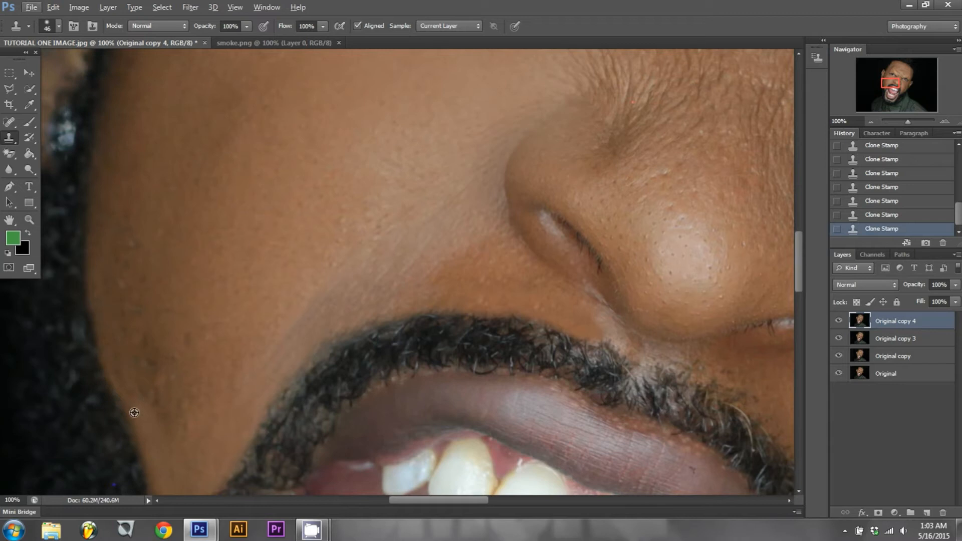
Set the Clone Stamp brush to 145 px and smooth the cheek beside the beard on the image's left.
{"action": "left_click", "coordinate": [872, 121]}
{"action": "left_click", "coordinate": [872, 122]}
{"action": "left_click", "coordinate": [872, 122]}
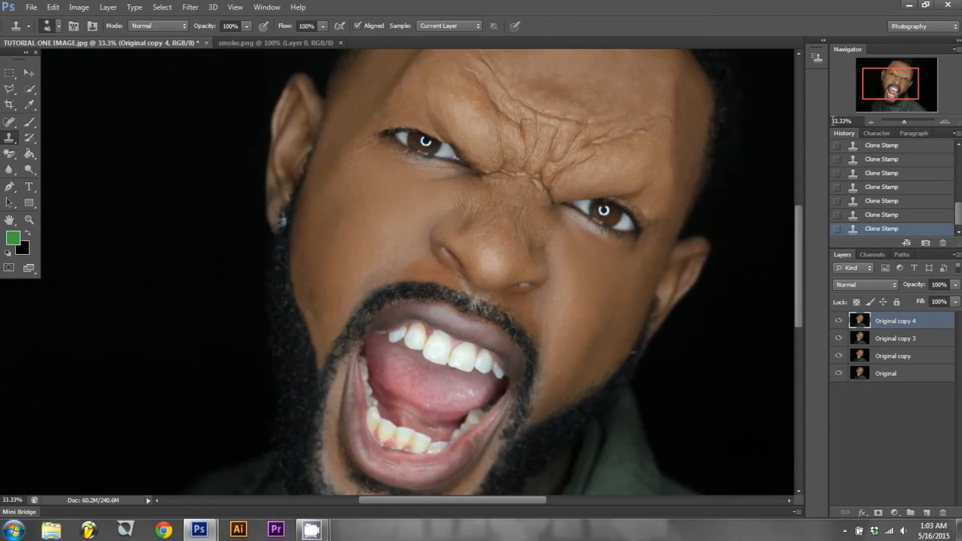
{"action": "left_click", "coordinate": [58, 27]}
{"action": "left_click_drag", "start_coordinate": [67, 64], "coordinate": [71, 64]}
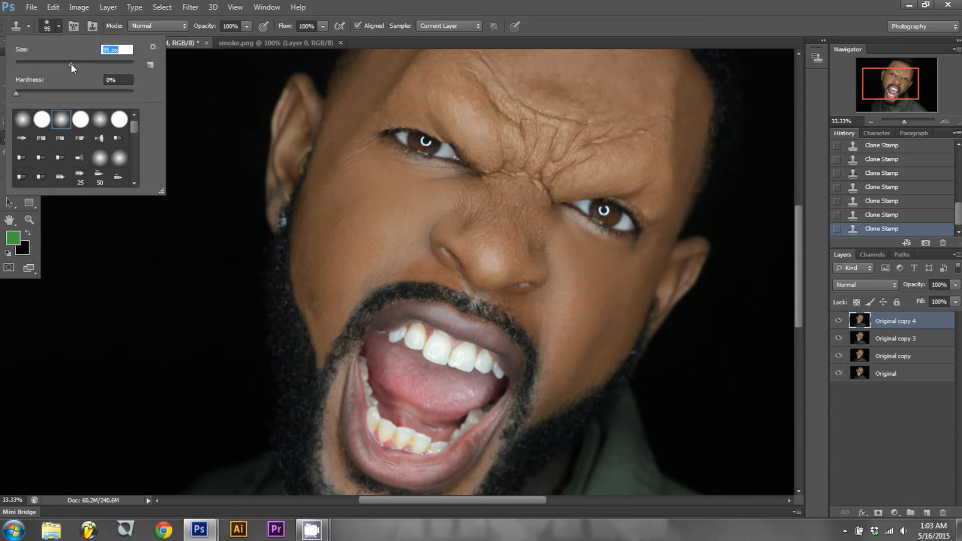
{"action": "left_click_drag", "start_coordinate": [70, 64], "coordinate": [88, 63]}
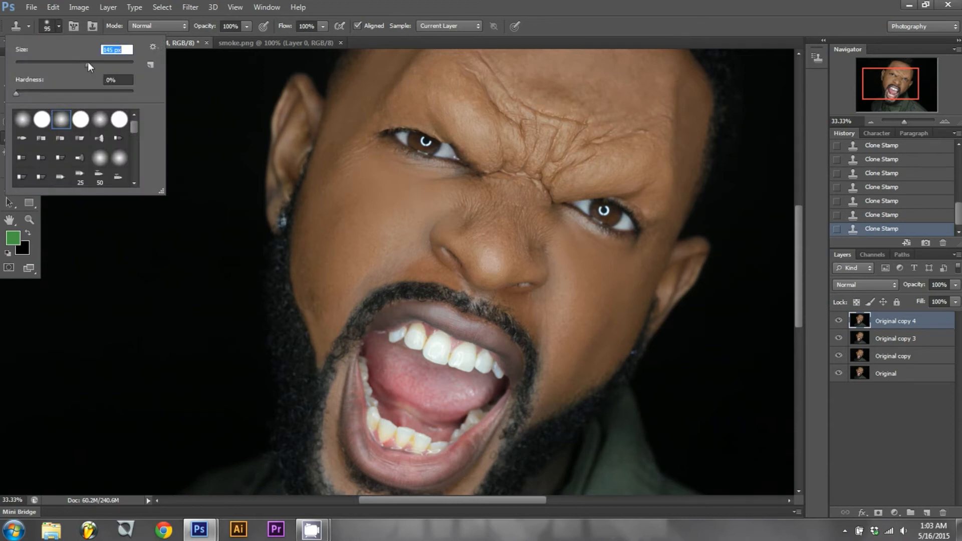
{"action": "left_click", "coordinate": [305, 244]}
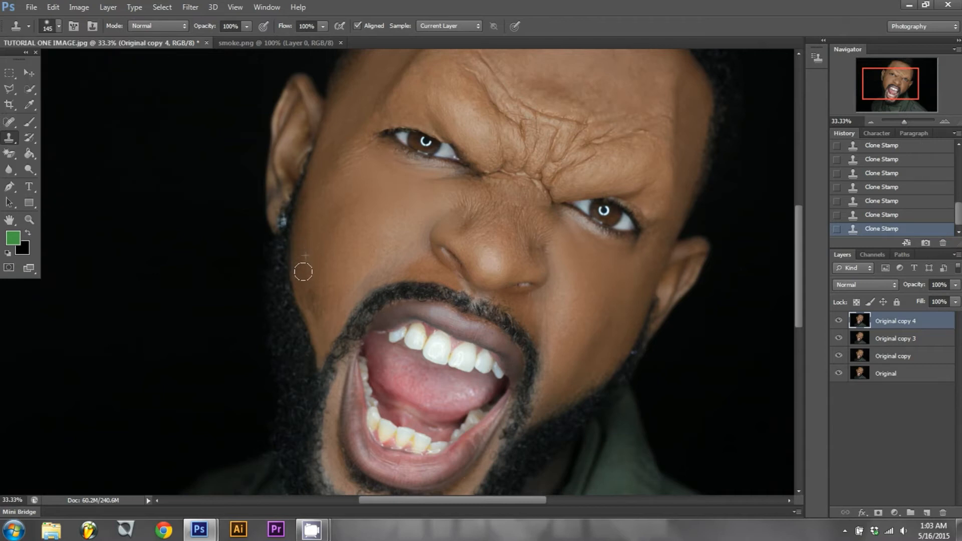
{"action": "mouse_move", "coordinate": [302, 272]}
{"action": "left_mouse_down"}
{"action": "mouse_move", "coordinate": [318, 316]}
{"action": "mouse_move", "coordinate": [306, 248]}
{"action": "left_mouse_up"}
{"action": "left_click", "coordinate": [330, 284], "text": "alt"}
{"action": "left_click", "coordinate": [330, 283], "text": "alt"}
{"action": "key", "text": "alt"}
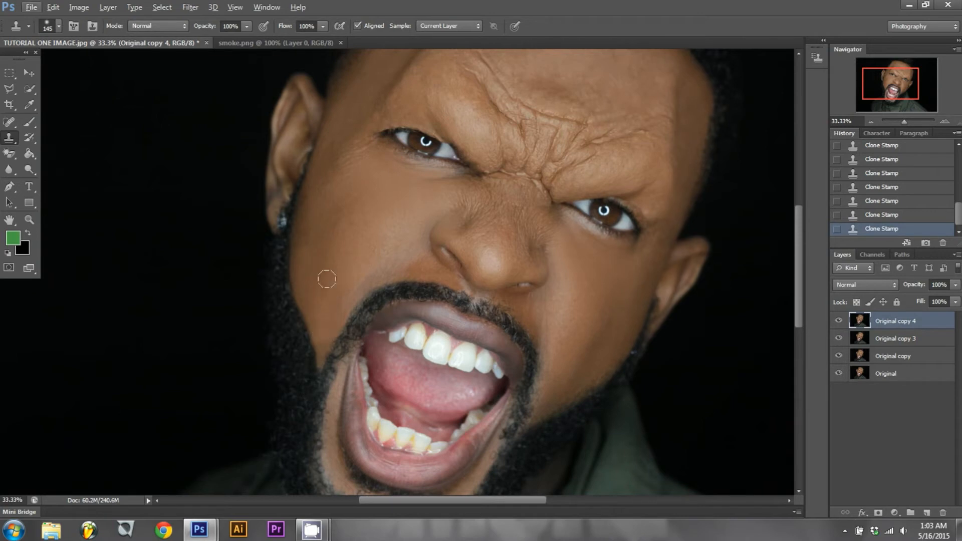
Set the Clone Stamp brush to 55 px and clone skin over stray hairs along the mustache below the nose on the image's right.
{"action": "left_click_drag", "start_coordinate": [464, 503], "coordinate": [502, 503]}
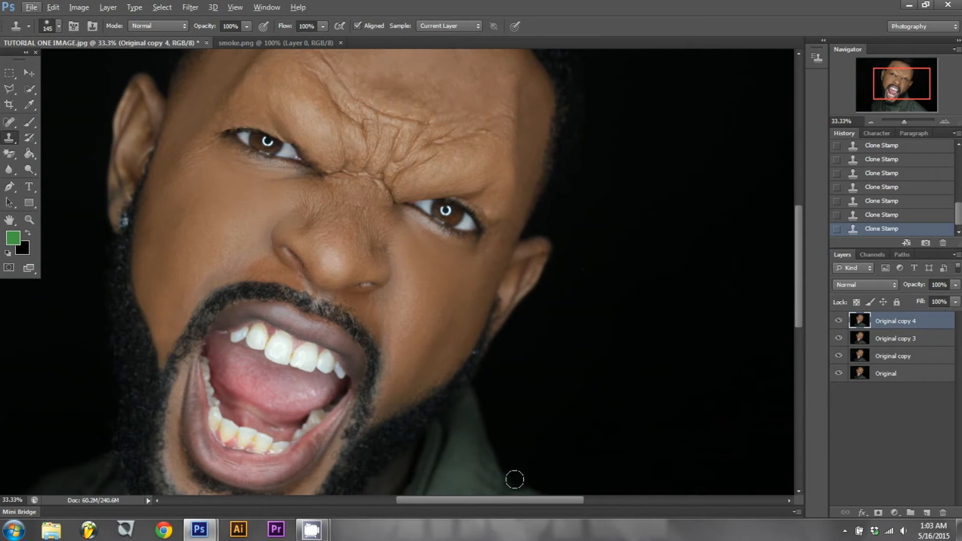
{"action": "left_click", "coordinate": [945, 122]}
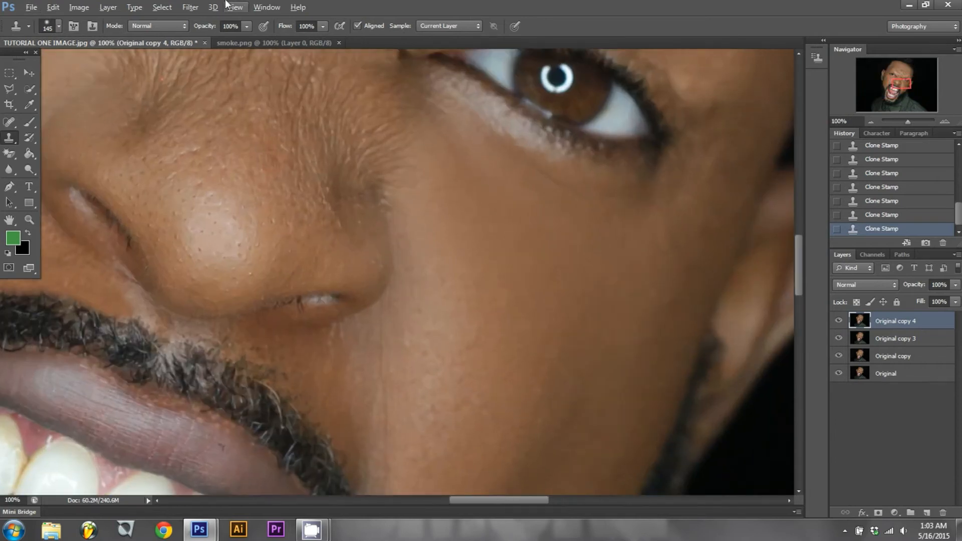
{"action": "left_click", "coordinate": [58, 26]}
{"action": "left_click_drag", "start_coordinate": [52, 64], "coordinate": [47, 64]}
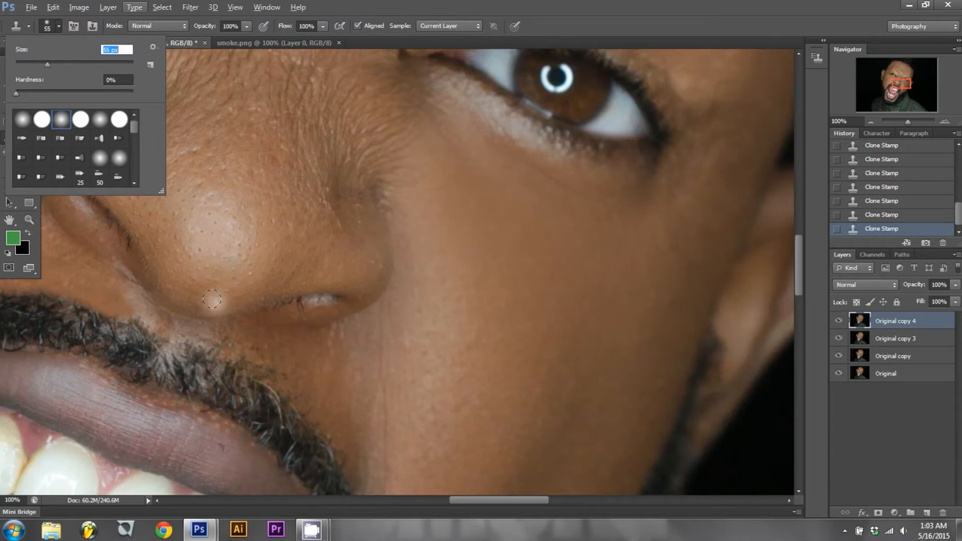
{"action": "left_click", "coordinate": [321, 387], "text": "alt"}
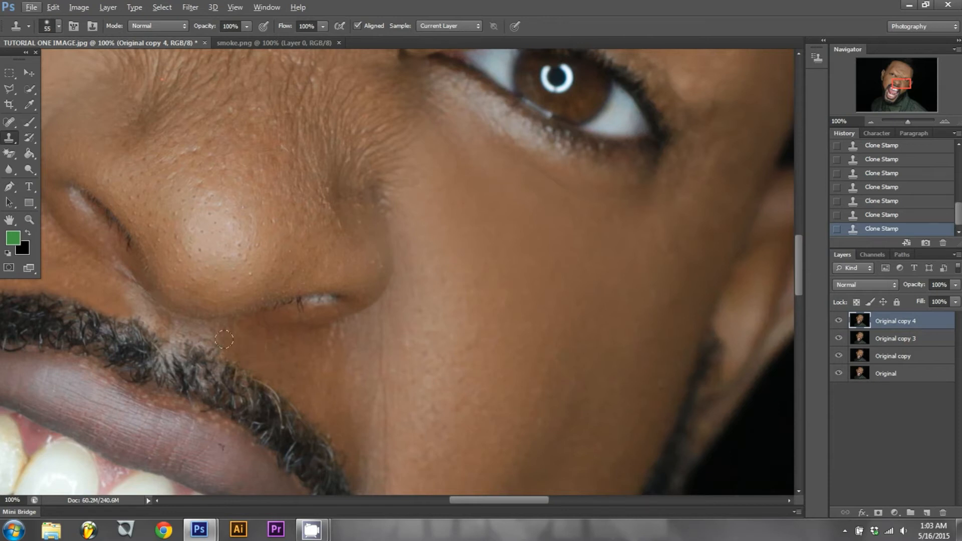
{"action": "left_click", "coordinate": [268, 355], "text": "alt"}
{"action": "left_click", "coordinate": [281, 379]}
{"action": "key", "text": "alt"}
Clone skin along the beard line and mustache edge of the lower cheek on the image's right to sharpen their borders.
{"action": "left_click_drag", "start_coordinate": [801, 251], "coordinate": [795, 290]}
{"action": "scroll", "coordinate": [683, 271], "scroll_direction": "down", "scroll_amount": 3}
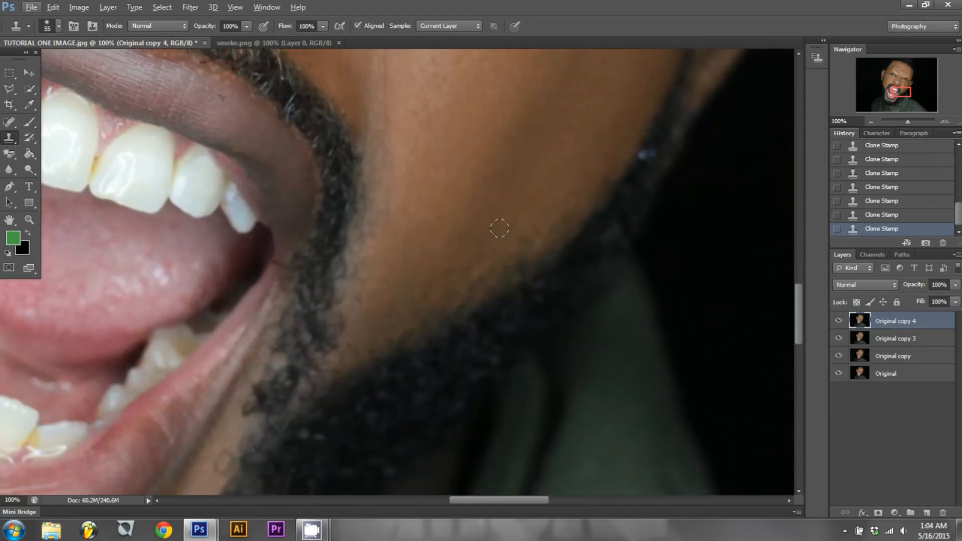
{"action": "mouse_move", "coordinate": [594, 176]}
{"action": "left_mouse_down"}
{"action": "mouse_move", "coordinate": [536, 245]}
{"action": "mouse_move", "coordinate": [414, 296]}
{"action": "mouse_move", "coordinate": [367, 355]}
{"action": "mouse_move", "coordinate": [358, 318]}
{"action": "mouse_move", "coordinate": [369, 142]}
{"action": "mouse_move", "coordinate": [339, 289]}
{"action": "left_mouse_up"}
{"action": "left_click", "coordinate": [409, 289], "text": "alt"}
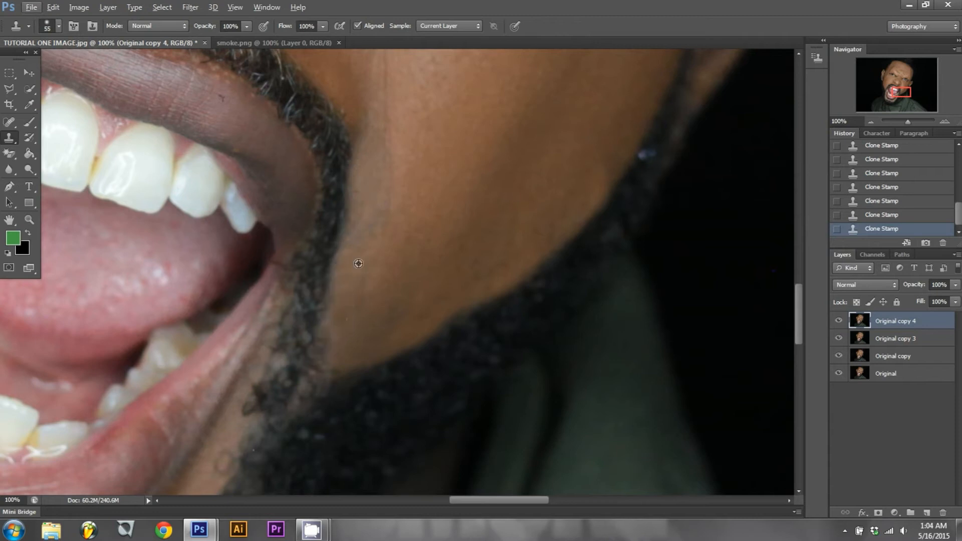
Enlarge the Clone Stamp brush to 319 px and blend the cheek tones near the earring on the image's left.
{"action": "left_click", "coordinate": [878, 124]}
{"action": "left_click_drag", "start_coordinate": [877, 129], "coordinate": [893, 126]}
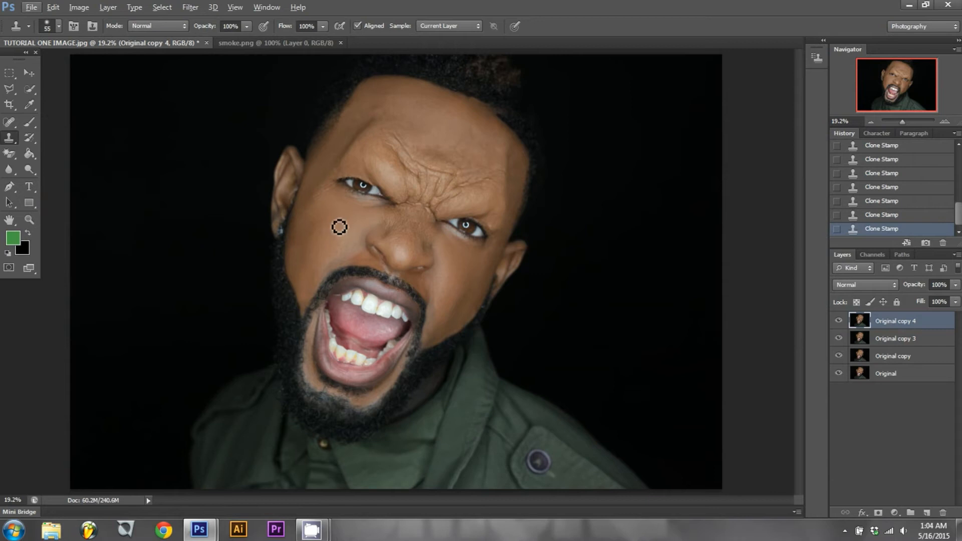
{"action": "left_click", "coordinate": [58, 26]}
{"action": "left_click", "coordinate": [78, 62]}
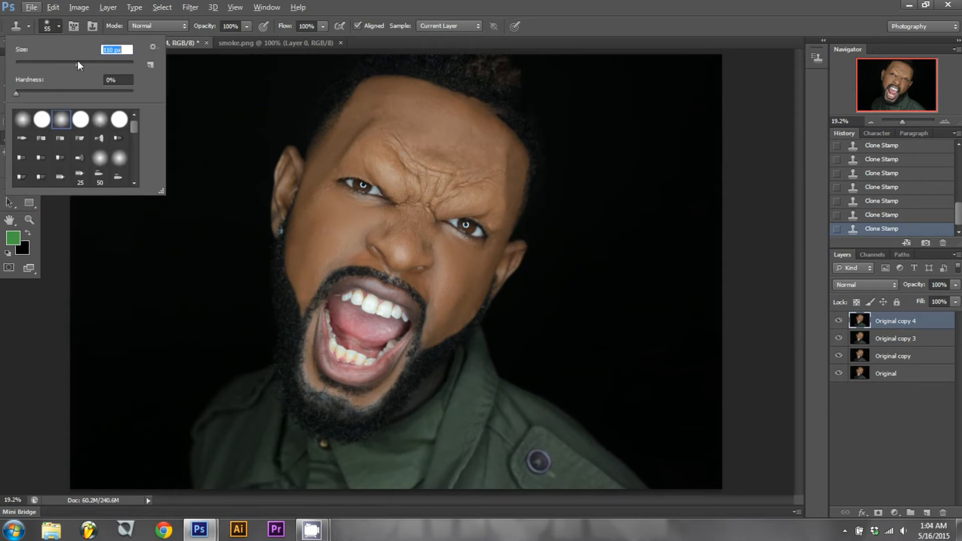
{"action": "left_click", "coordinate": [302, 242]}
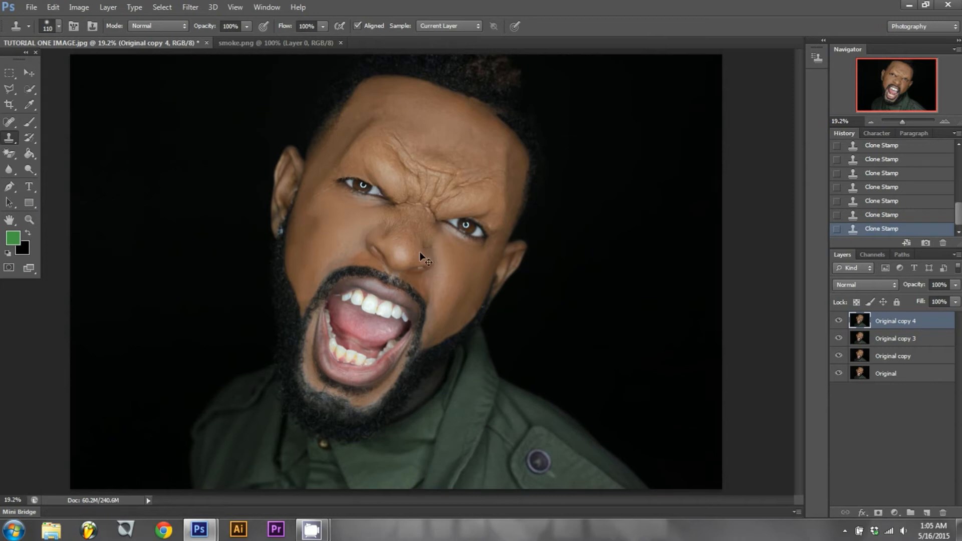
{"action": "left_click", "coordinate": [55, 23]}
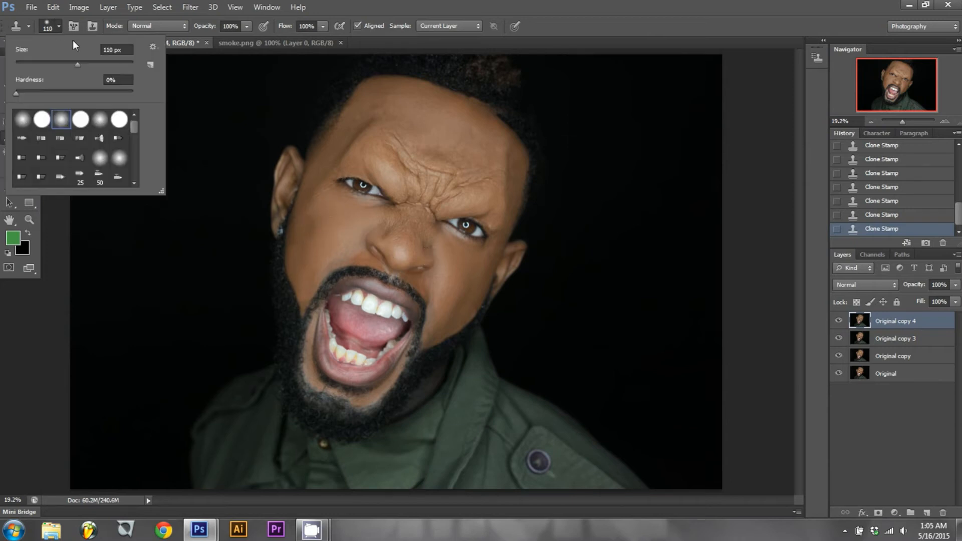
{"action": "left_click_drag", "start_coordinate": [95, 65], "coordinate": [99, 65]}
{"action": "left_click", "coordinate": [324, 232], "text": "alt"}
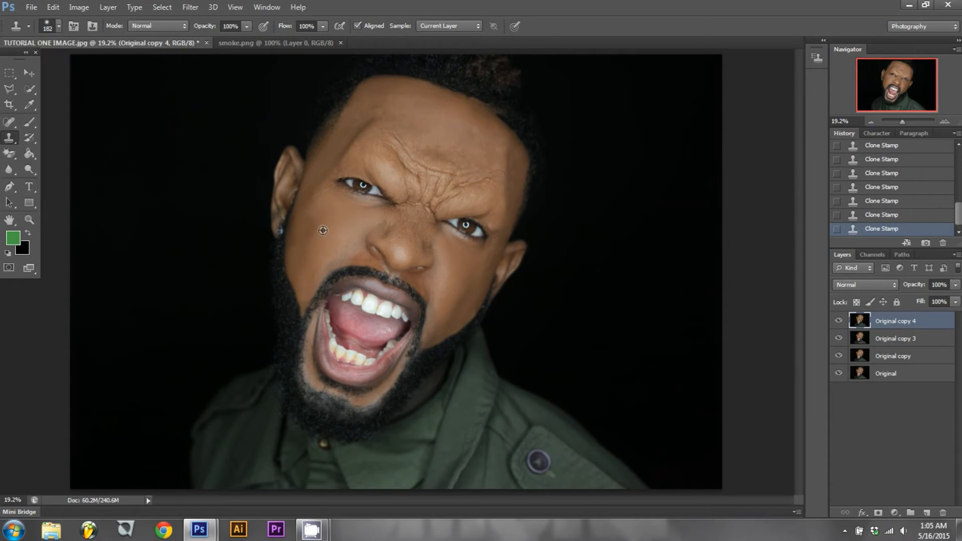
{"action": "left_click", "coordinate": [58, 27]}
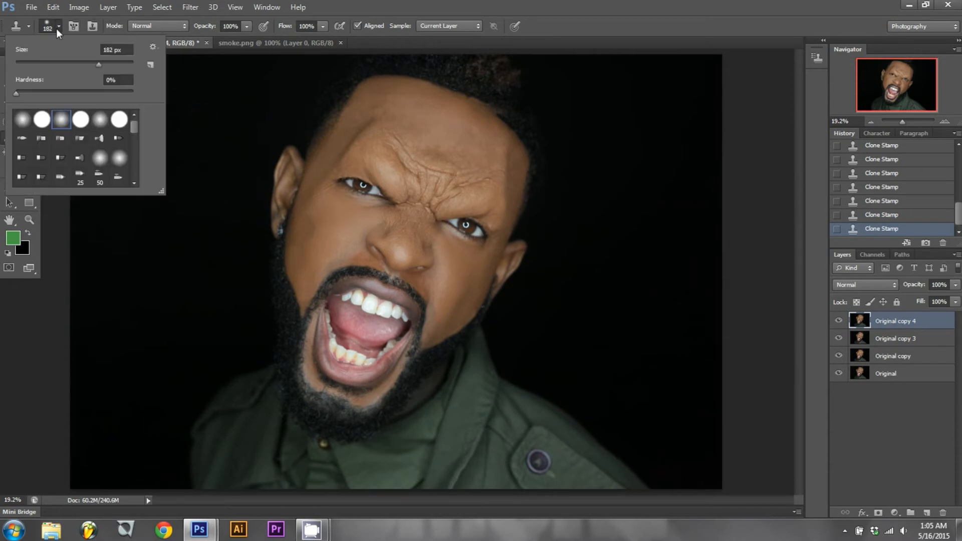
{"action": "left_click", "coordinate": [321, 233], "text": "alt"}
{"action": "left_click_drag", "start_coordinate": [313, 234], "coordinate": [305, 225]}
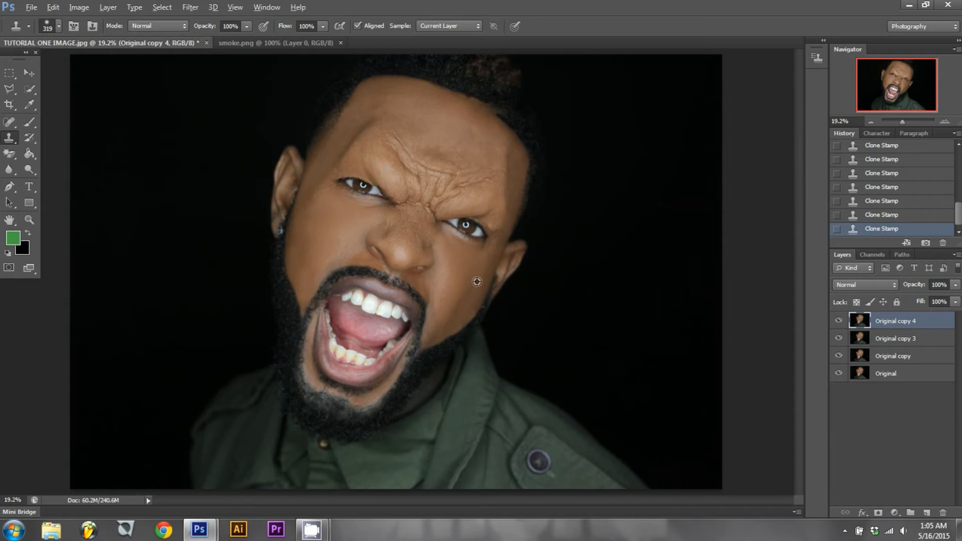
Duplicate the Original copy 4 layer.
{"action": "key", "text": "alt"}
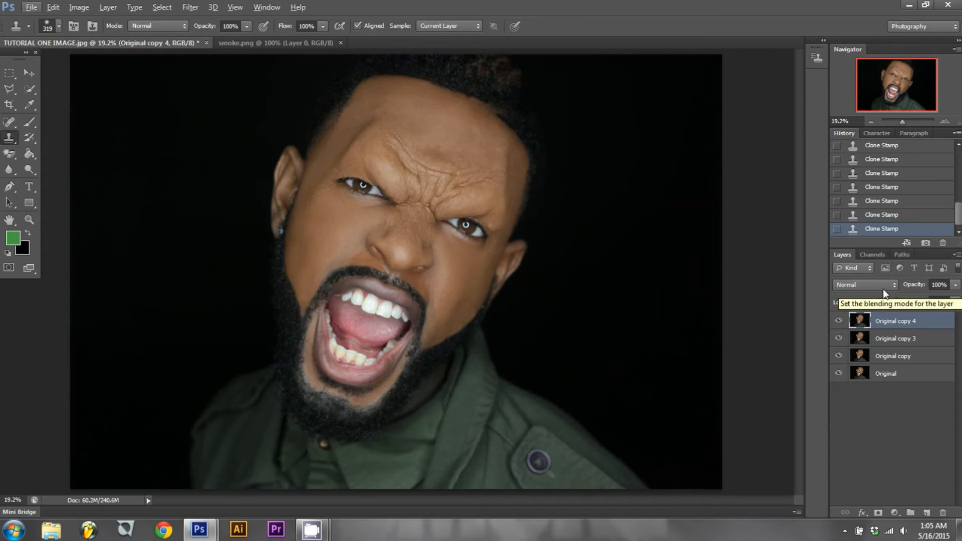
{"action": "left_click_drag", "start_coordinate": [898, 322], "coordinate": [926, 513]}
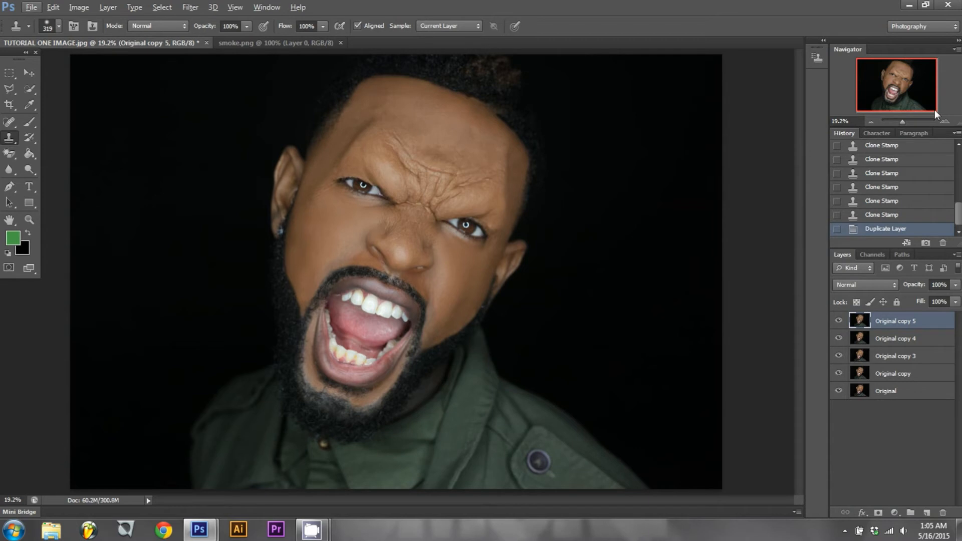
Brighten the iris of the eye on the image's left with the Dodge Tool, using a 44 px brush, Midtones range and 100% exposure.
{"action": "left_click", "coordinate": [29, 220]}
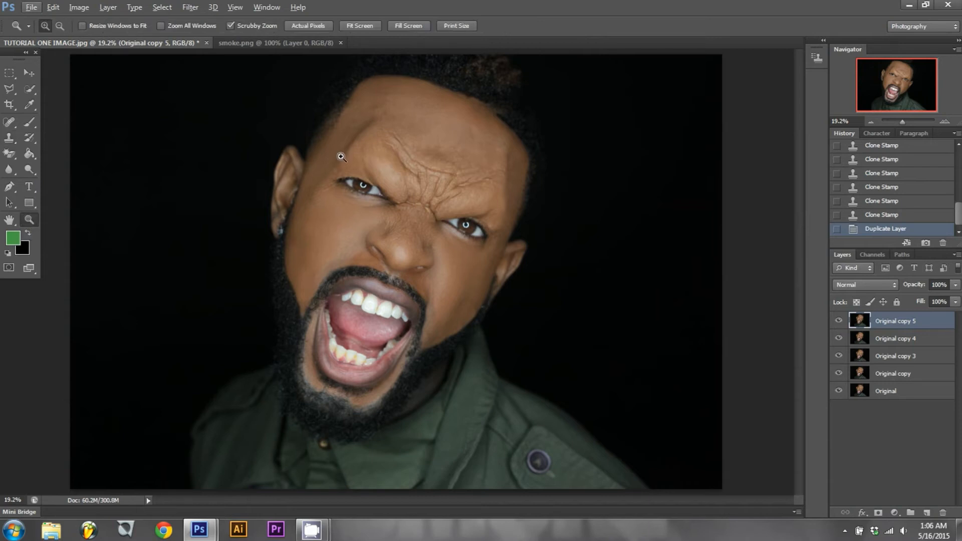
{"action": "left_click_drag", "start_coordinate": [341, 156], "coordinate": [539, 507]}
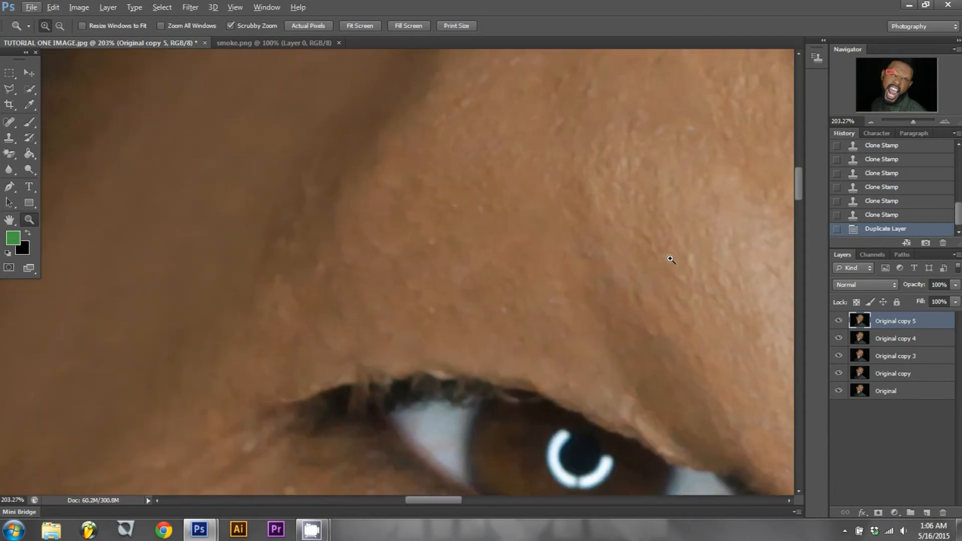
{"action": "left_click", "coordinate": [869, 120]}
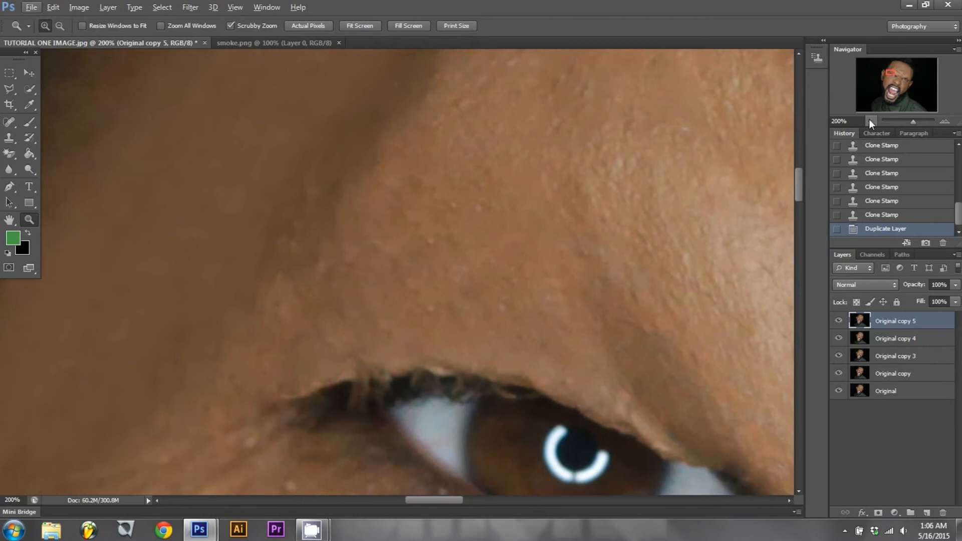
{"action": "left_click", "coordinate": [870, 120]}
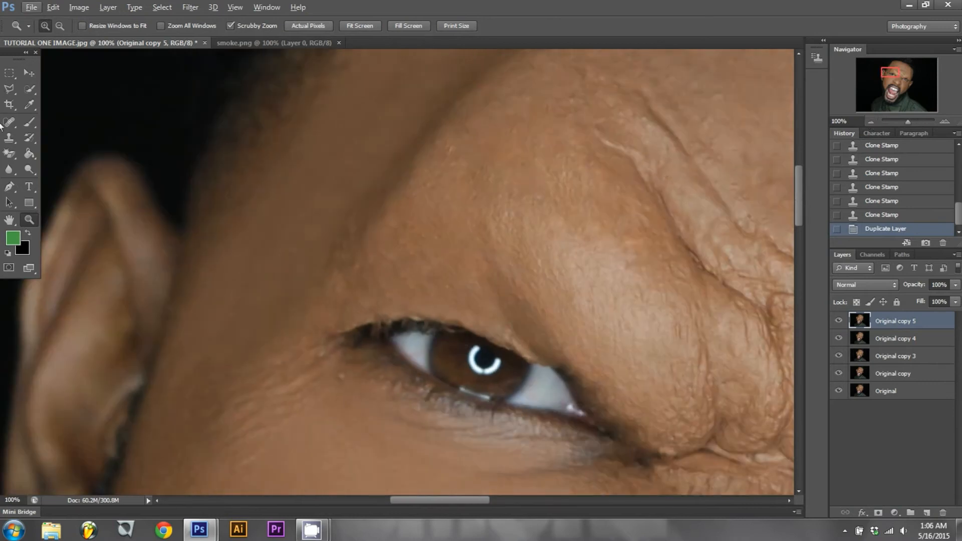
{"action": "left_click", "coordinate": [29, 167]}
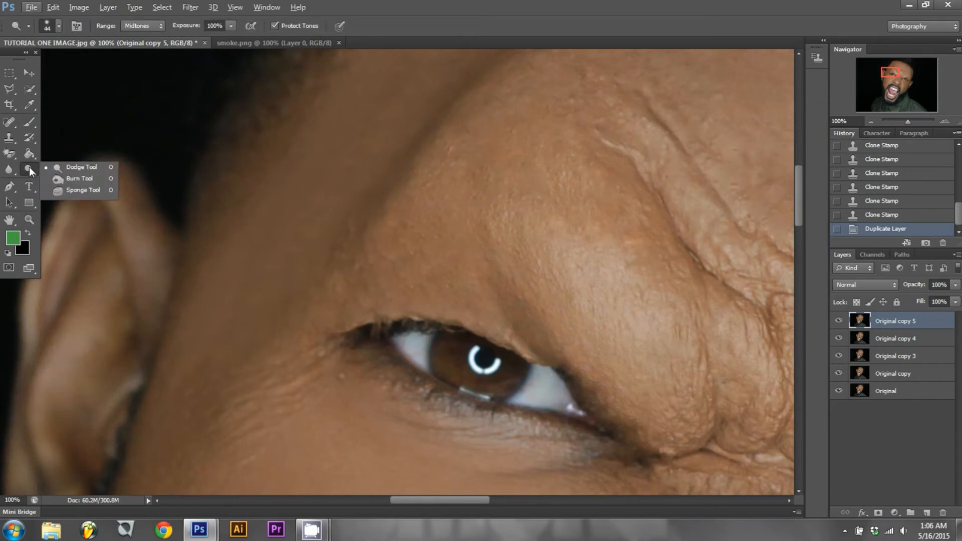
{"action": "left_click", "coordinate": [63, 167]}
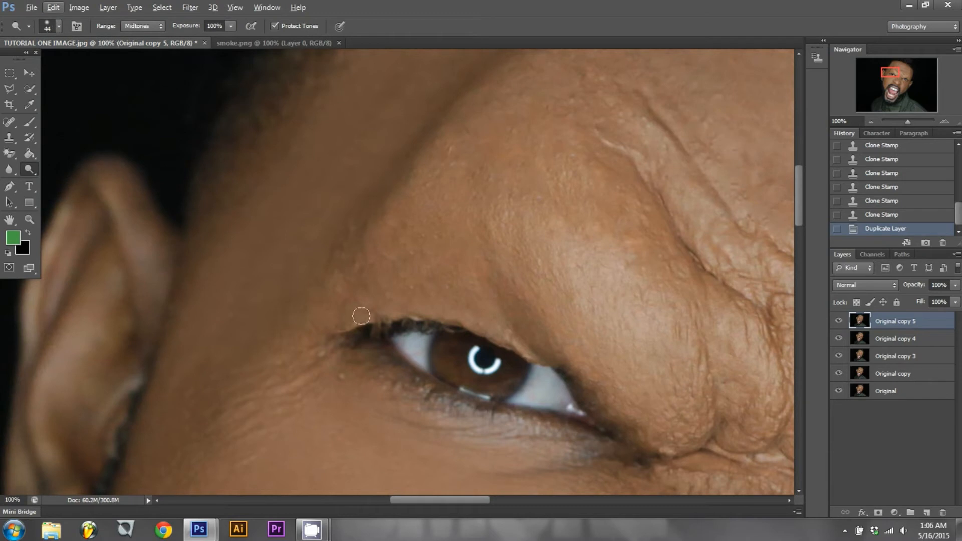
{"action": "scroll", "coordinate": [541, 306], "scroll_direction": "down", "scroll_amount": 2}
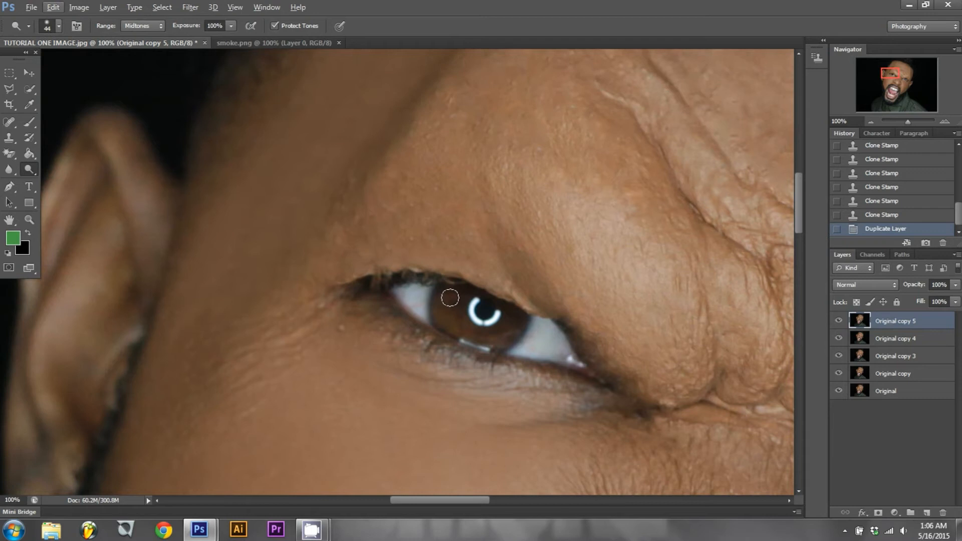
{"action": "mouse_move", "coordinate": [453, 323]}
{"action": "left_mouse_down"}
{"action": "mouse_move", "coordinate": [496, 332]}
{"action": "mouse_move", "coordinate": [507, 320]}
{"action": "left_mouse_up"}
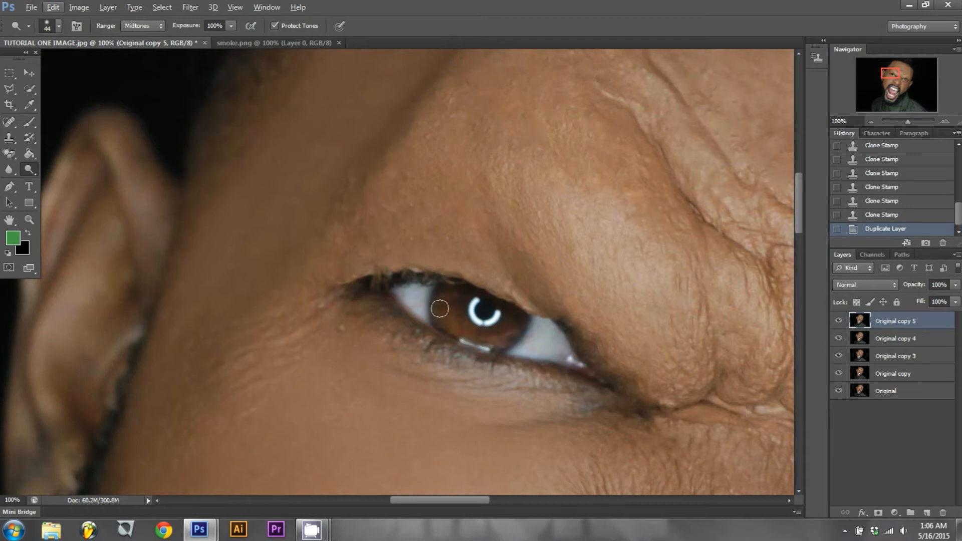
{"action": "key", "text": "ctrl+alt+z"}
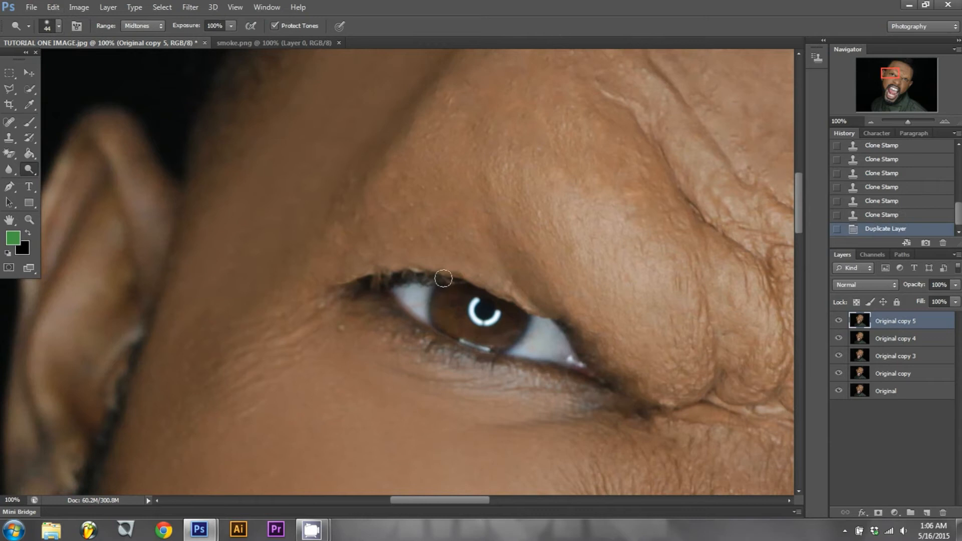
{"action": "mouse_move", "coordinate": [446, 297]}
{"action": "left_mouse_down"}
{"action": "mouse_move", "coordinate": [472, 334]}
{"action": "mouse_move", "coordinate": [491, 334]}
{"action": "mouse_move", "coordinate": [508, 317]}
{"action": "mouse_move", "coordinate": [496, 337]}
{"action": "mouse_move", "coordinate": [468, 334]}
{"action": "mouse_move", "coordinate": [447, 297]}
{"action": "left_mouse_up"}
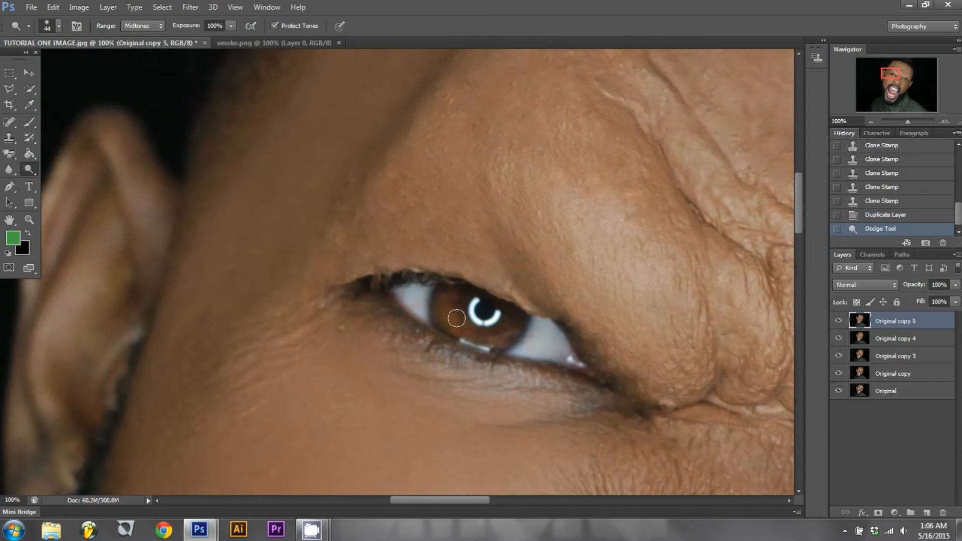
{"action": "mouse_move", "coordinate": [471, 332]}
{"action": "left_mouse_down"}
{"action": "mouse_move", "coordinate": [497, 331]}
{"action": "mouse_move", "coordinate": [507, 316]}
{"action": "mouse_move", "coordinate": [479, 334]}
{"action": "mouse_move", "coordinate": [459, 323]}
{"action": "mouse_move", "coordinate": [449, 297]}
{"action": "mouse_move", "coordinate": [475, 333]}
{"action": "mouse_move", "coordinate": [511, 319]}
{"action": "mouse_move", "coordinate": [492, 333]}
{"action": "mouse_move", "coordinate": [450, 298]}
{"action": "left_mouse_up"}
Dodge the iris of the eye on the image's right with the same 44 px brush.
{"action": "left_click_drag", "start_coordinate": [463, 500], "coordinate": [530, 507]}
{"action": "left_click_drag", "start_coordinate": [801, 182], "coordinate": [800, 214]}
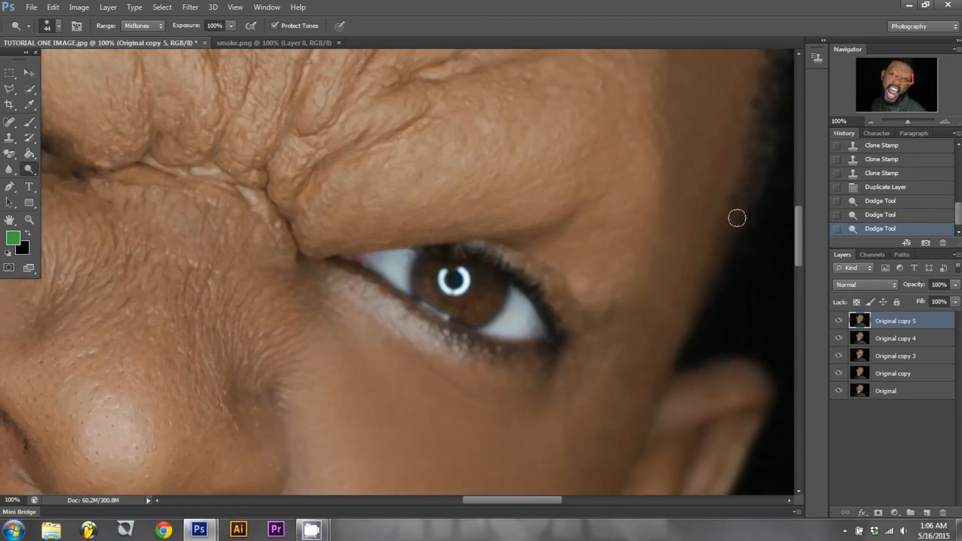
{"action": "mouse_move", "coordinate": [483, 300]}
{"action": "left_mouse_down"}
{"action": "mouse_move", "coordinate": [453, 305]}
{"action": "mouse_move", "coordinate": [427, 276]}
{"action": "mouse_move", "coordinate": [441, 307]}
{"action": "mouse_move", "coordinate": [463, 309]}
{"action": "mouse_move", "coordinate": [487, 279]}
{"action": "mouse_move", "coordinate": [459, 302]}
{"action": "mouse_move", "coordinate": [440, 297]}
{"action": "mouse_move", "coordinate": [424, 266]}
{"action": "mouse_move", "coordinate": [435, 298]}
{"action": "mouse_move", "coordinate": [462, 313]}
{"action": "mouse_move", "coordinate": [487, 282]}
{"action": "mouse_move", "coordinate": [450, 304]}
{"action": "mouse_move", "coordinate": [428, 270]}
{"action": "mouse_move", "coordinate": [445, 302]}
{"action": "mouse_move", "coordinate": [466, 307]}
{"action": "mouse_move", "coordinate": [485, 281]}
{"action": "left_mouse_up"}
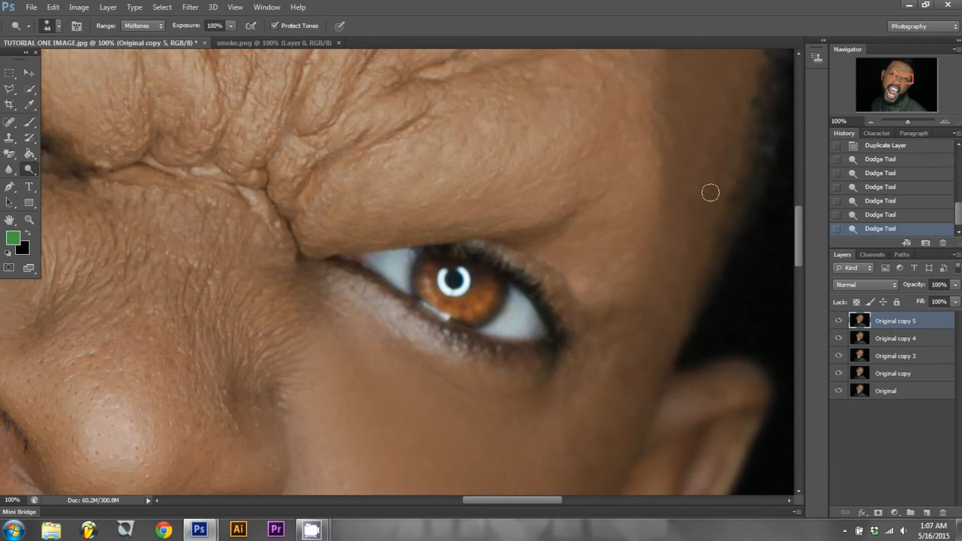
Examine the dodged eyes in the context of the whole portrait.
{"action": "left_click", "coordinate": [871, 122]}
{"action": "left_click", "coordinate": [871, 122]}
{"action": "left_click", "coordinate": [871, 123]}
{"action": "left_click", "coordinate": [871, 123]}
{"action": "left_click", "coordinate": [871, 122]}
{"action": "left_click", "coordinate": [871, 122]}
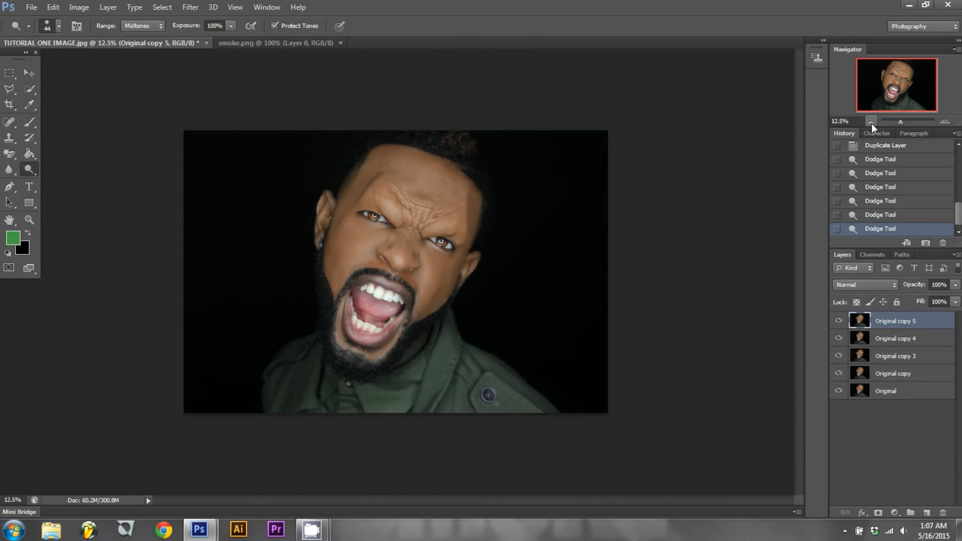
{"action": "left_click", "coordinate": [945, 121]}
{"action": "left_click", "coordinate": [945, 122]}
{"action": "left_click", "coordinate": [871, 122]}
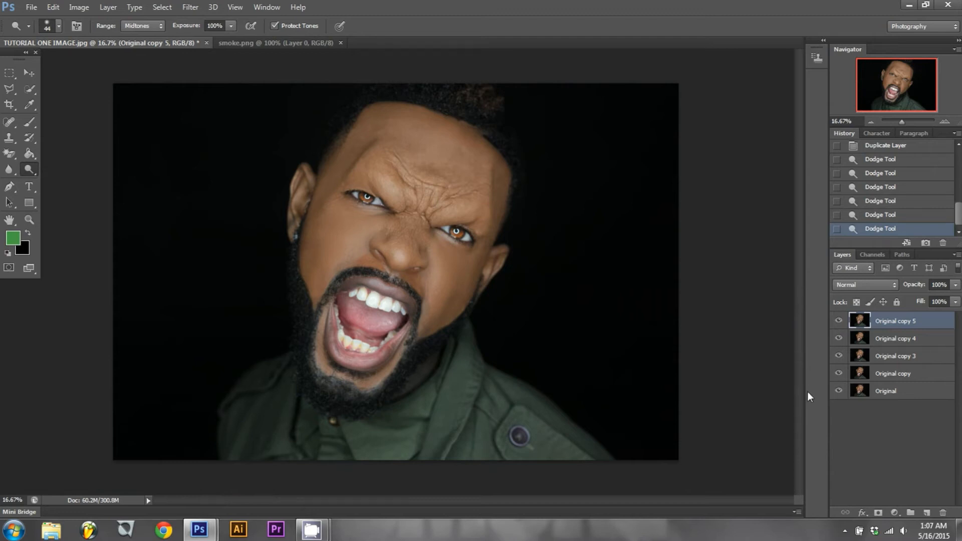
Add a layer mask to Original copy 5 and fill it with black using the Paint Bucket.
{"action": "left_click", "coordinate": [879, 513]}
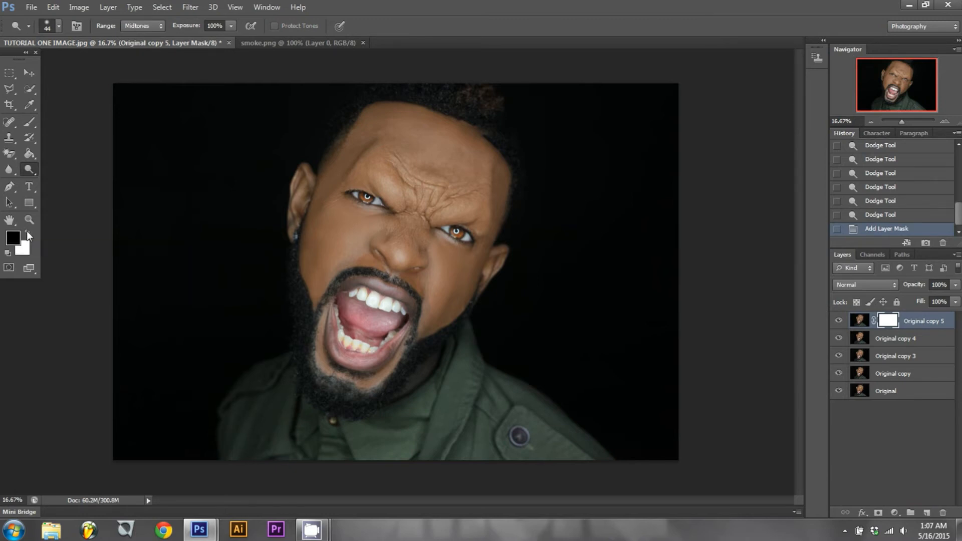
{"action": "left_click", "coordinate": [30, 156]}
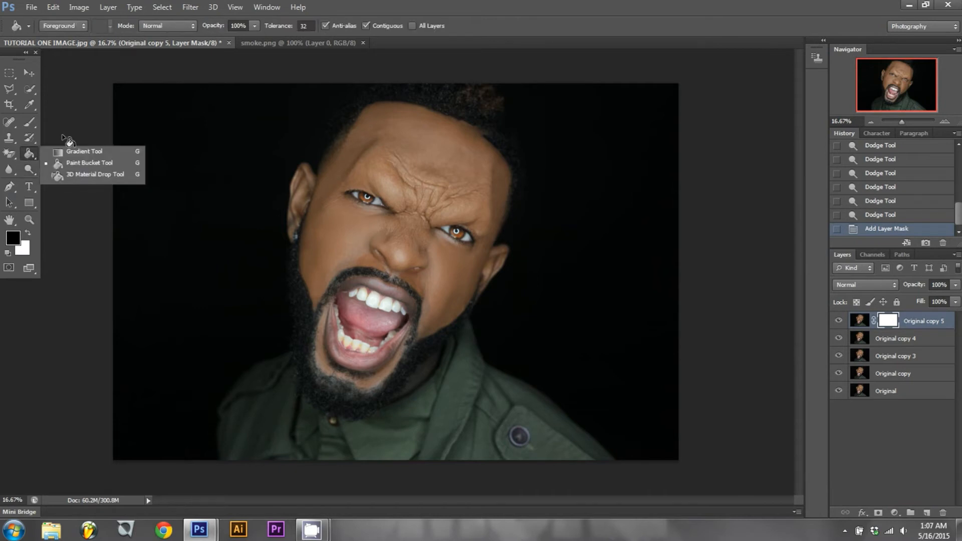
{"action": "left_click", "coordinate": [355, 164]}
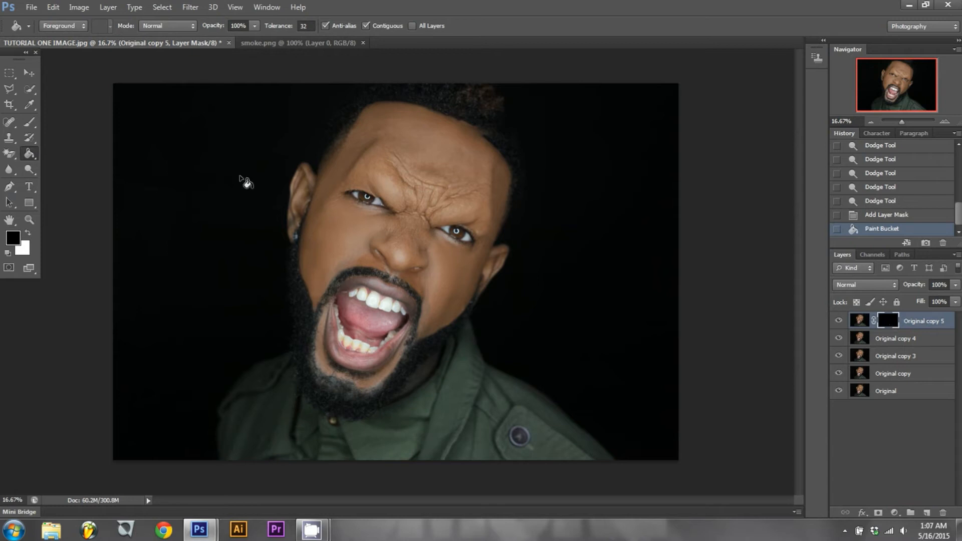
Switch to the Brush Tool and set its size to 44 px.
{"action": "left_click", "coordinate": [29, 123]}
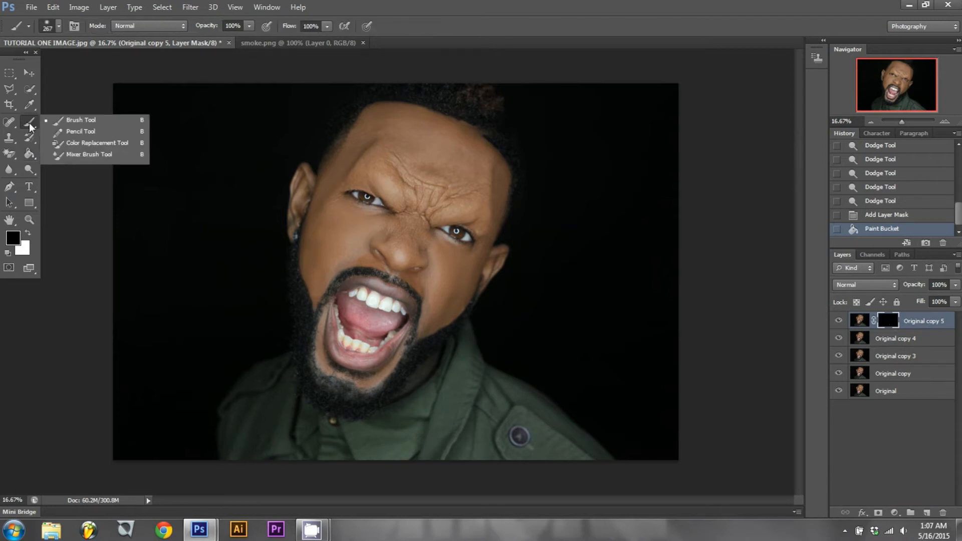
{"action": "left_click", "coordinate": [69, 120]}
{"action": "left_click", "coordinate": [47, 29]}
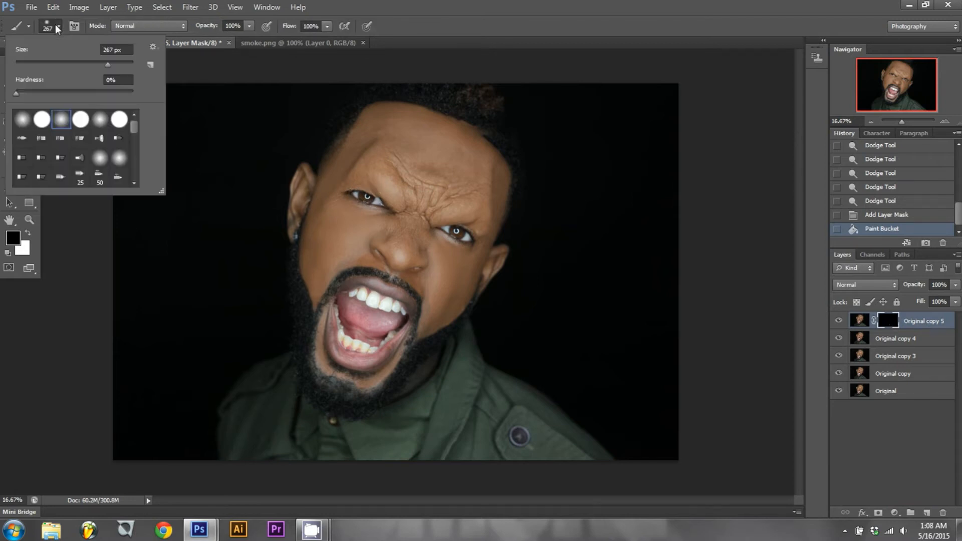
{"action": "double_click", "coordinate": [113, 50]}
{"action": "type", "text": "44"}
{"action": "key", "text": "Return"}
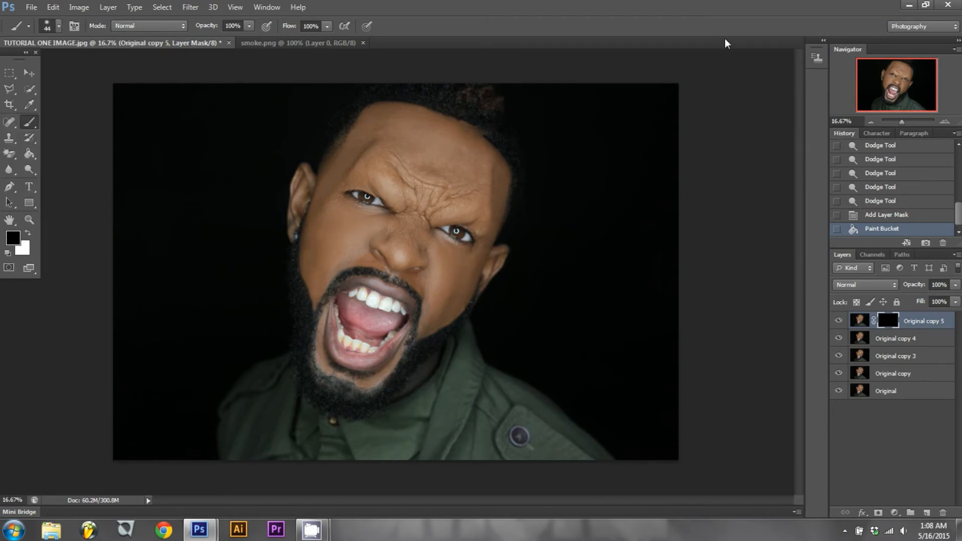
Paint white on the Original copy 5 mask over the iris on the image's left to reveal its dodging.
{"action": "left_click", "coordinate": [941, 122]}
{"action": "left_click", "coordinate": [941, 122]}
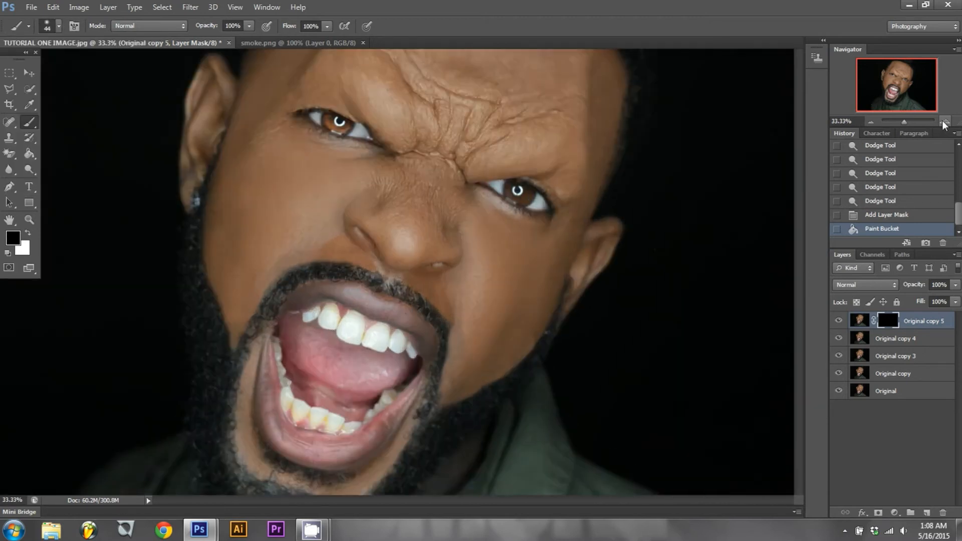
{"action": "left_click", "coordinate": [941, 122]}
{"action": "scroll", "coordinate": [382, 171], "scroll_direction": "up", "scroll_amount": 3}
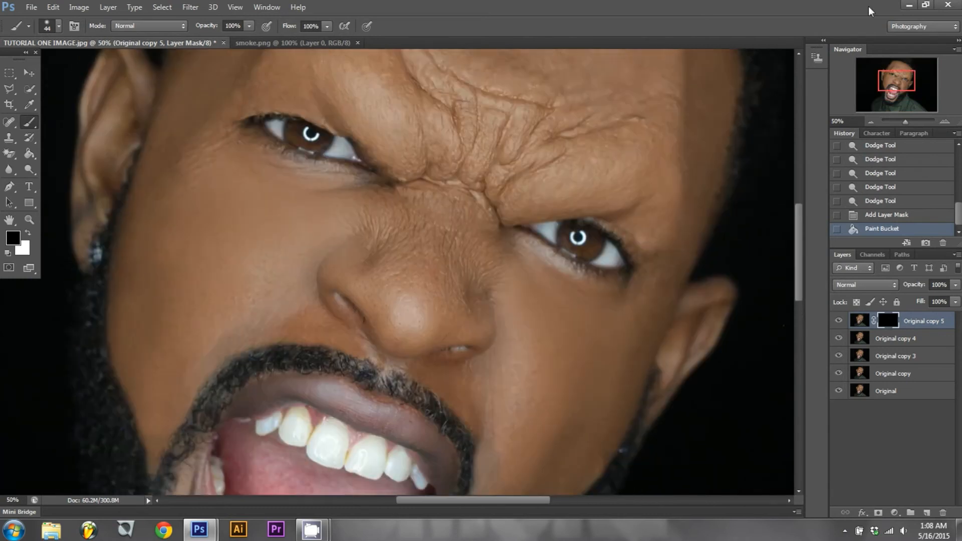
{"action": "left_click", "coordinate": [942, 123]}
{"action": "left_click", "coordinate": [943, 123]}
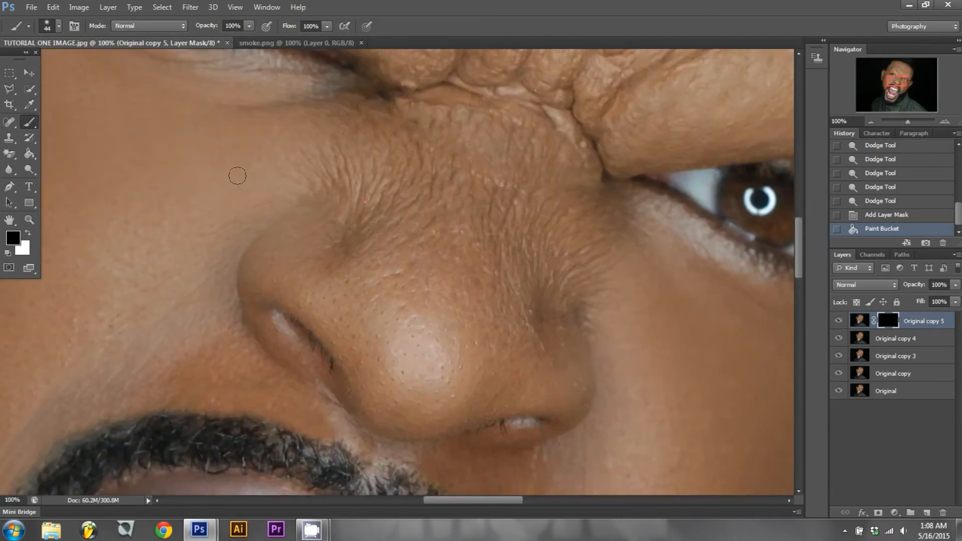
{"action": "scroll", "coordinate": [218, 183], "scroll_direction": "up", "scroll_amount": 4}
{"action": "scroll", "coordinate": [224, 196], "scroll_direction": "up", "scroll_amount": 3}
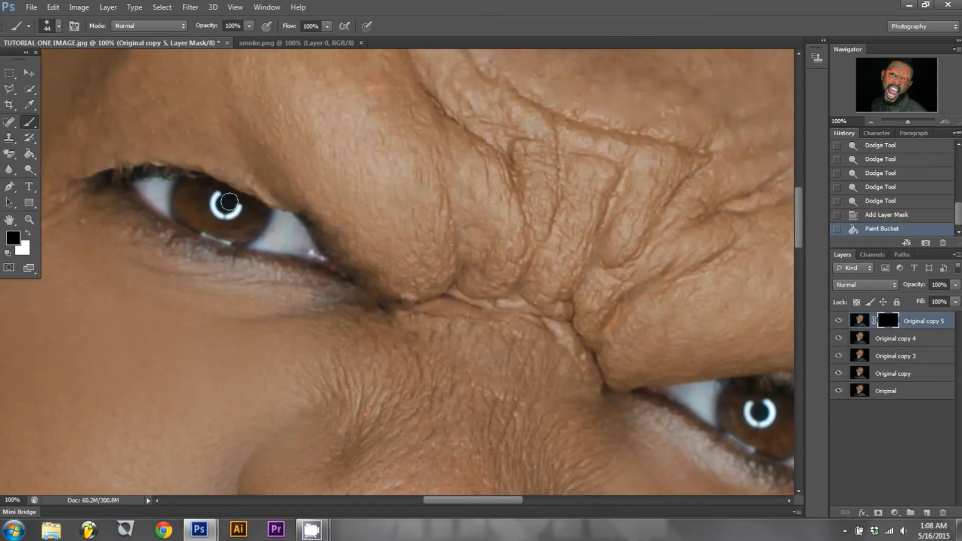
{"action": "left_click_drag", "start_coordinate": [471, 498], "coordinate": [460, 499]}
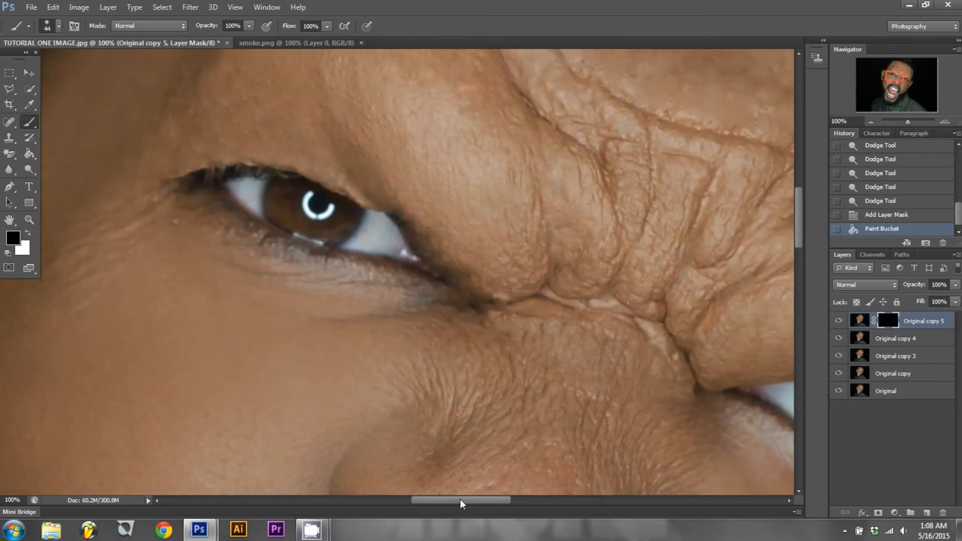
{"action": "left_click", "coordinate": [945, 122]}
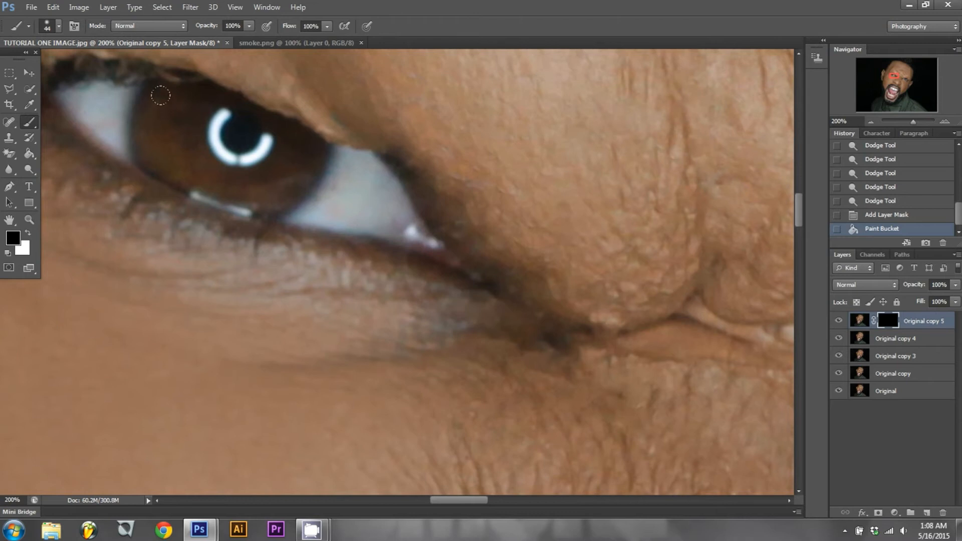
{"action": "left_click", "coordinate": [28, 234]}
{"action": "mouse_move", "coordinate": [157, 91]}
{"action": "left_mouse_down"}
{"action": "mouse_move", "coordinate": [161, 142]}
{"action": "mouse_move", "coordinate": [179, 159]}
{"action": "mouse_move", "coordinate": [244, 174]}
{"action": "mouse_move", "coordinate": [288, 137]}
{"action": "mouse_move", "coordinate": [281, 155]}
{"action": "mouse_move", "coordinate": [247, 175]}
{"action": "mouse_move", "coordinate": [197, 160]}
{"action": "mouse_move", "coordinate": [181, 148]}
{"action": "mouse_move", "coordinate": [161, 85]}
{"action": "left_mouse_up"}
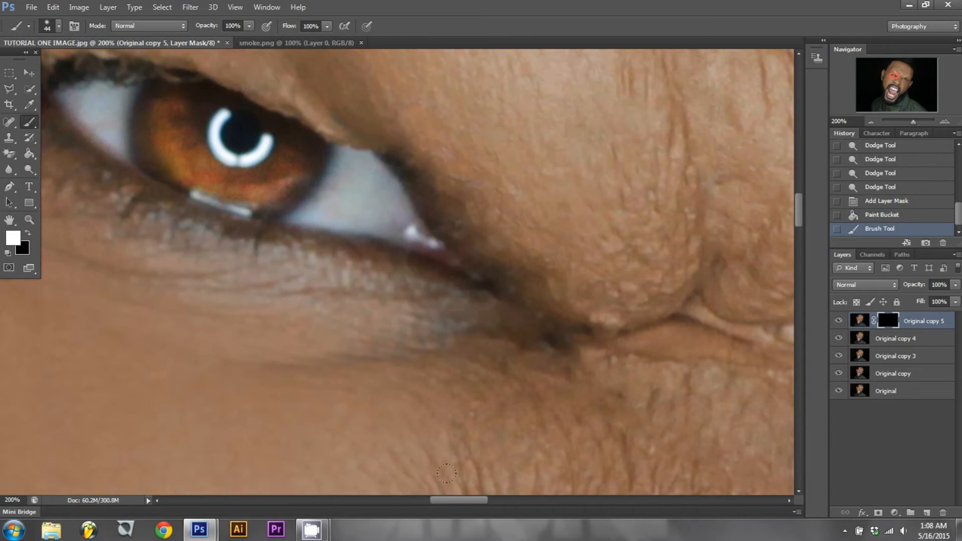
Paint white on the mask over the iris on the image's right to reveal its dodging, and review the full portrait.
{"action": "left_click_drag", "start_coordinate": [461, 501], "coordinate": [527, 514]}
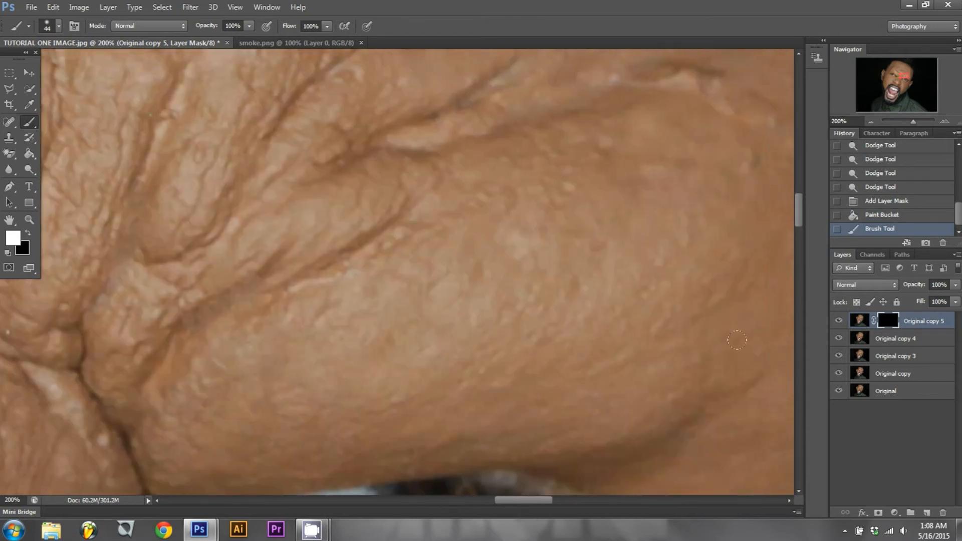
{"action": "left_click_drag", "start_coordinate": [800, 209], "coordinate": [801, 243]}
{"action": "mouse_move", "coordinate": [515, 164]}
{"action": "left_mouse_down"}
{"action": "mouse_move", "coordinate": [504, 208]}
{"action": "mouse_move", "coordinate": [456, 231]}
{"action": "mouse_move", "coordinate": [408, 210]}
{"action": "mouse_move", "coordinate": [387, 152]}
{"action": "mouse_move", "coordinate": [395, 134]}
{"action": "mouse_move", "coordinate": [389, 173]}
{"action": "mouse_move", "coordinate": [413, 210]}
{"action": "mouse_move", "coordinate": [432, 219]}
{"action": "mouse_move", "coordinate": [475, 224]}
{"action": "mouse_move", "coordinate": [507, 206]}
{"action": "mouse_move", "coordinate": [514, 158]}
{"action": "left_mouse_up"}
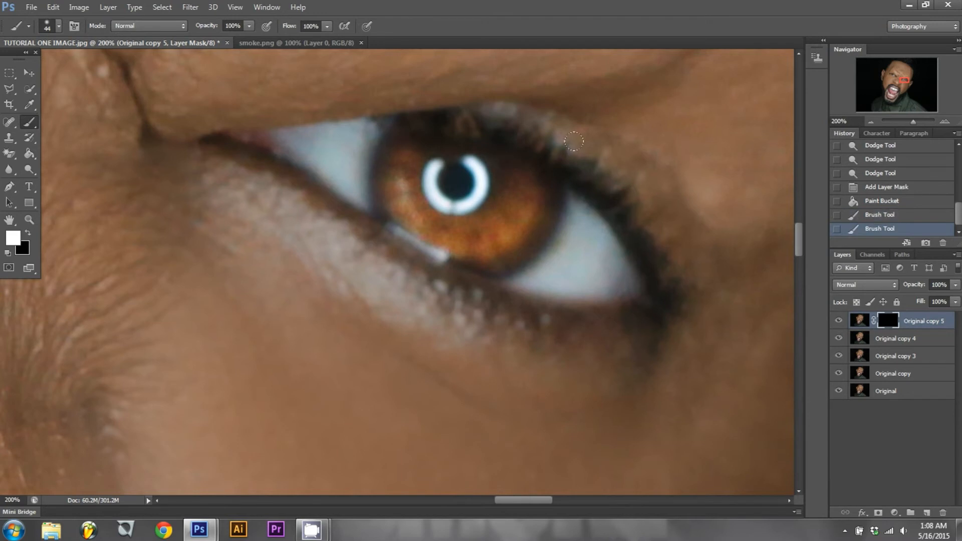
{"action": "left_click", "coordinate": [871, 120]}
{"action": "left_click", "coordinate": [870, 121]}
{"action": "left_click", "coordinate": [870, 120]}
{"action": "left_click", "coordinate": [870, 120]}
{"action": "left_click", "coordinate": [871, 120]}
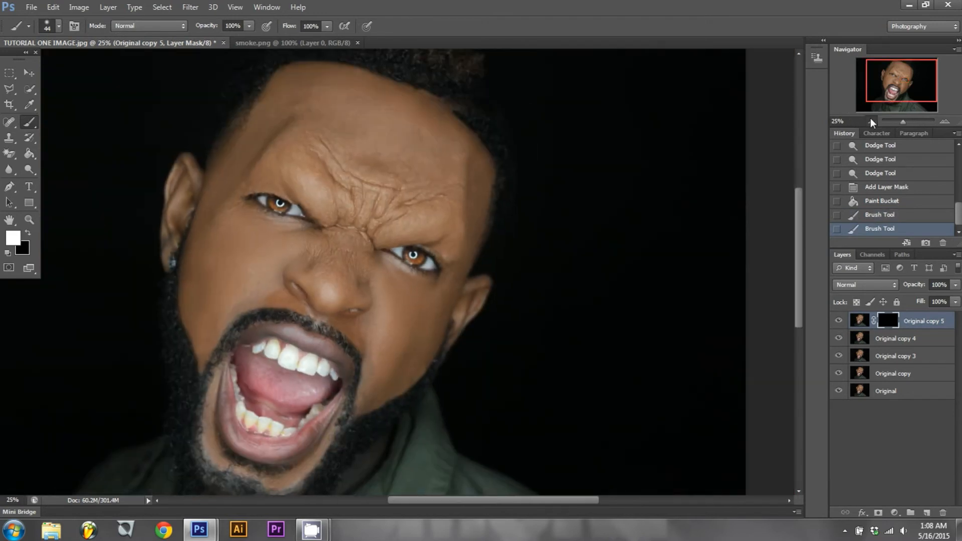
{"action": "left_click", "coordinate": [870, 120]}
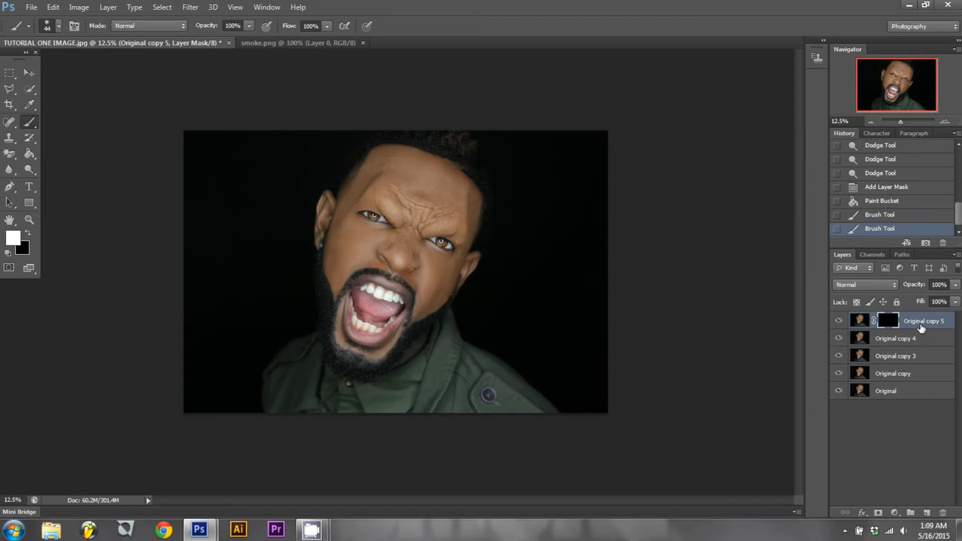
Desaturate the image of Original copy 5 with Hue/Saturation, setting the saturation to -44.
{"action": "left_click", "coordinate": [858, 321]}
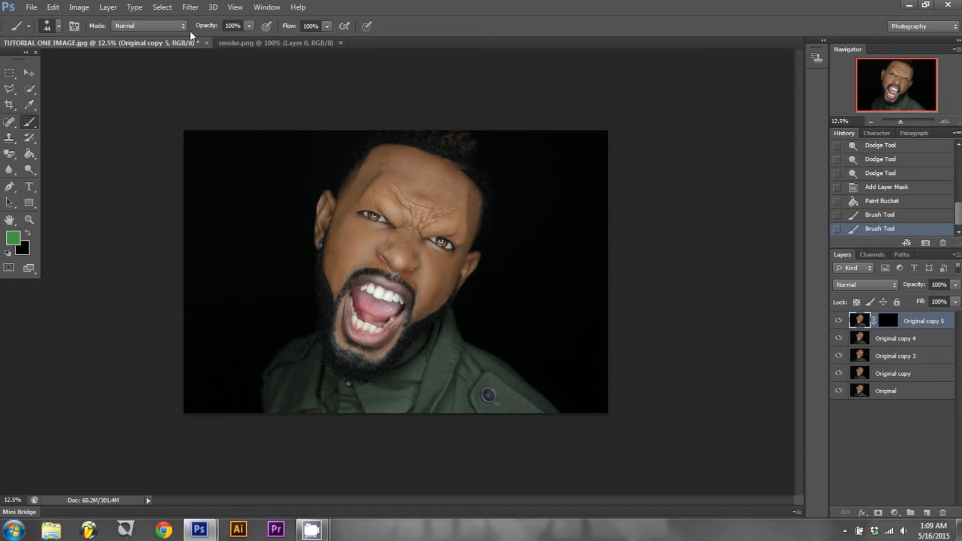
{"action": "left_click", "coordinate": [85, 8]}
{"action": "mouse_move", "coordinate": [154, 39]}
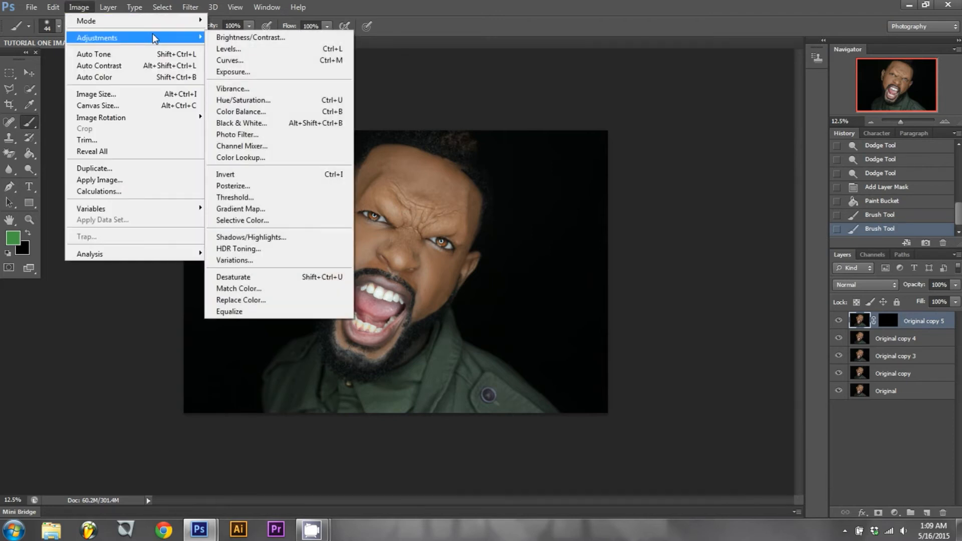
{"action": "left_click", "coordinate": [241, 99]}
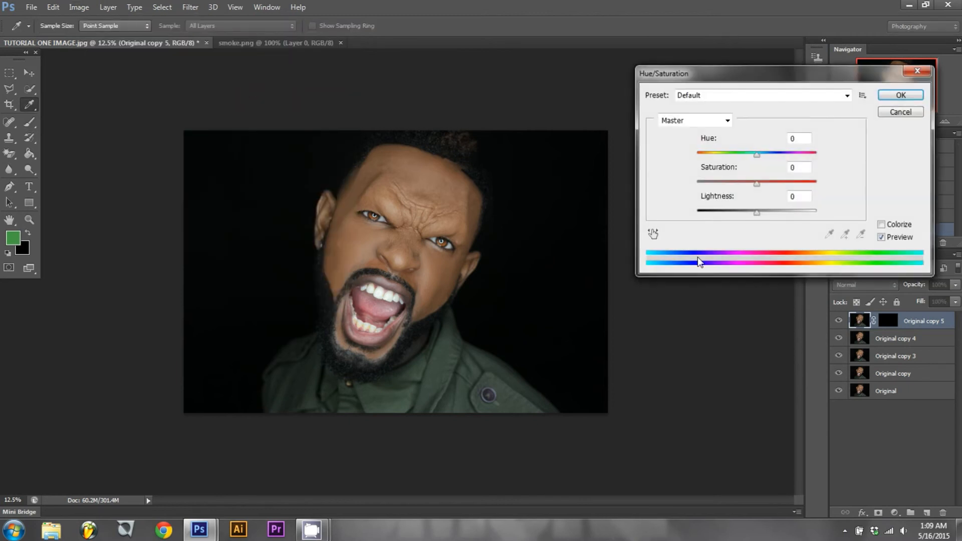
{"action": "left_click_drag", "start_coordinate": [757, 184], "coordinate": [733, 192]}
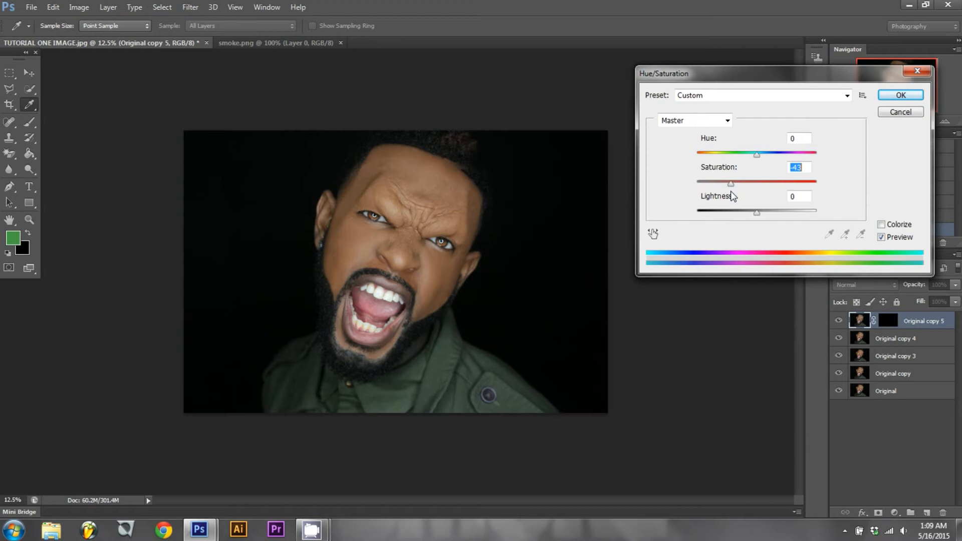
{"action": "left_click_drag", "start_coordinate": [731, 192], "coordinate": [730, 191]}
Try a hue of +133 on the irises, reset the hue to 0 and apply the Hue/Saturation adjustment.
{"action": "left_click_drag", "start_coordinate": [757, 154], "coordinate": [808, 167]}
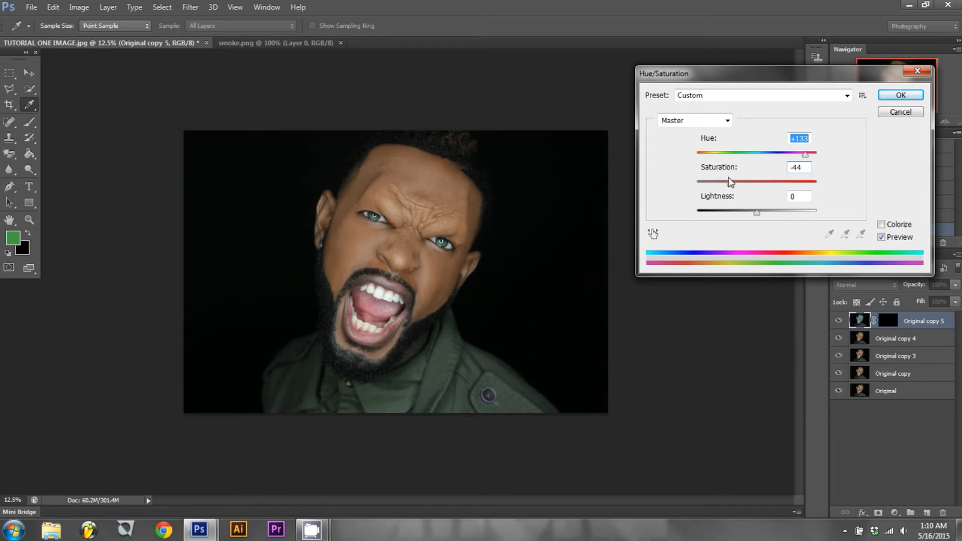
{"action": "mouse_move", "coordinate": [730, 182]}
{"action": "left_mouse_down"}
{"action": "mouse_move", "coordinate": [809, 182]}
{"action": "mouse_move", "coordinate": [731, 179]}
{"action": "left_mouse_up"}
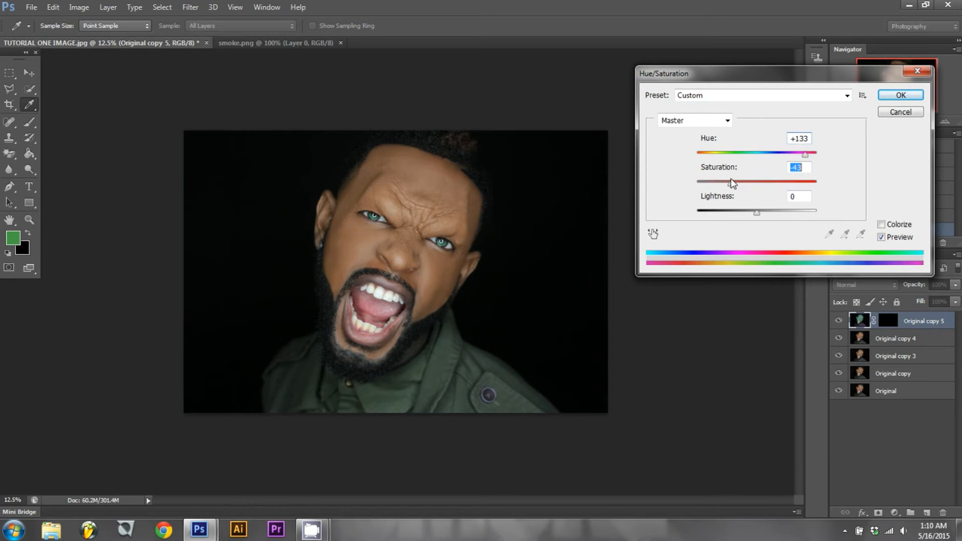
{"action": "left_click", "coordinate": [801, 140]}
{"action": "double_click", "coordinate": [808, 138]}
{"action": "type", "text": "0"}
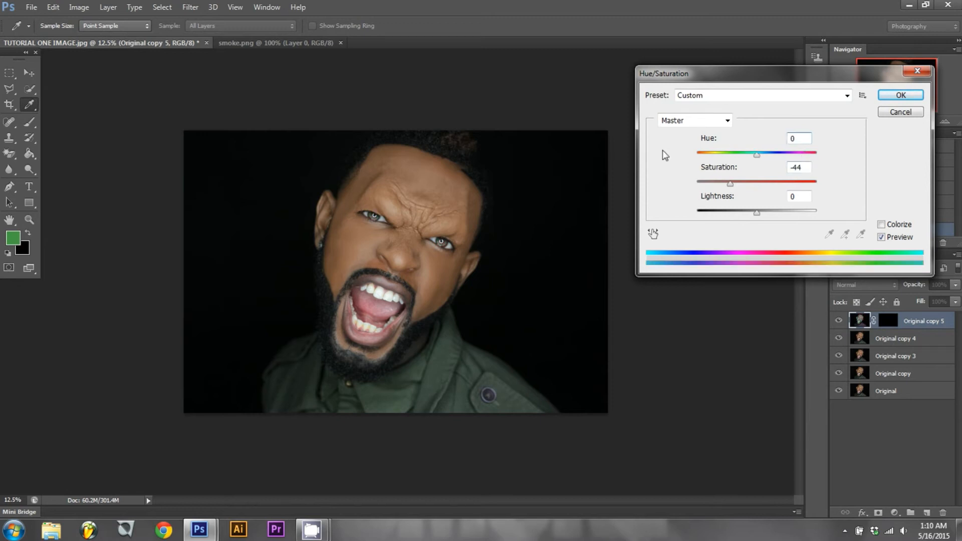
{"action": "left_click", "coordinate": [900, 95]}
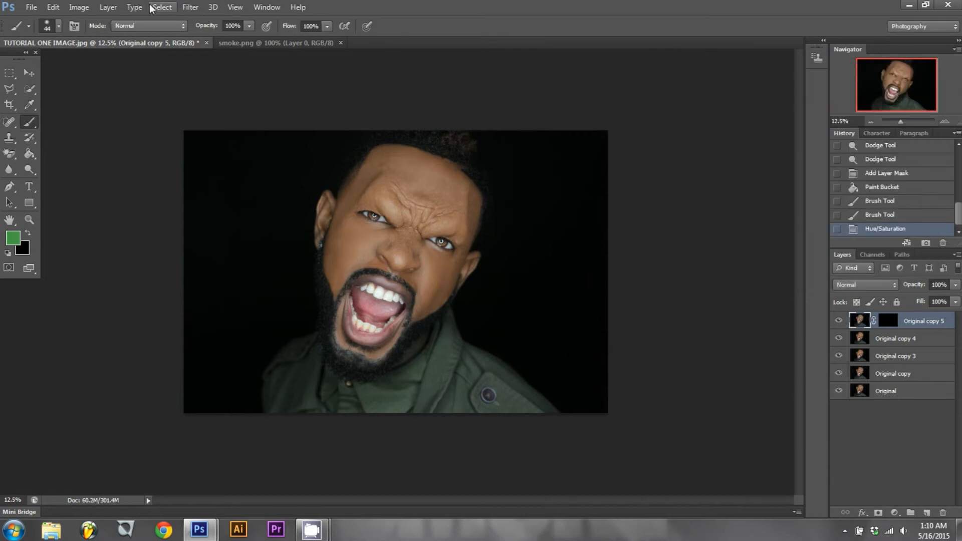
Apply Brightness/Contrast to Original copy 5 with brightness 45 and contrast -24.
{"action": "left_click", "coordinate": [78, 8]}
{"action": "mouse_move", "coordinate": [197, 34]}
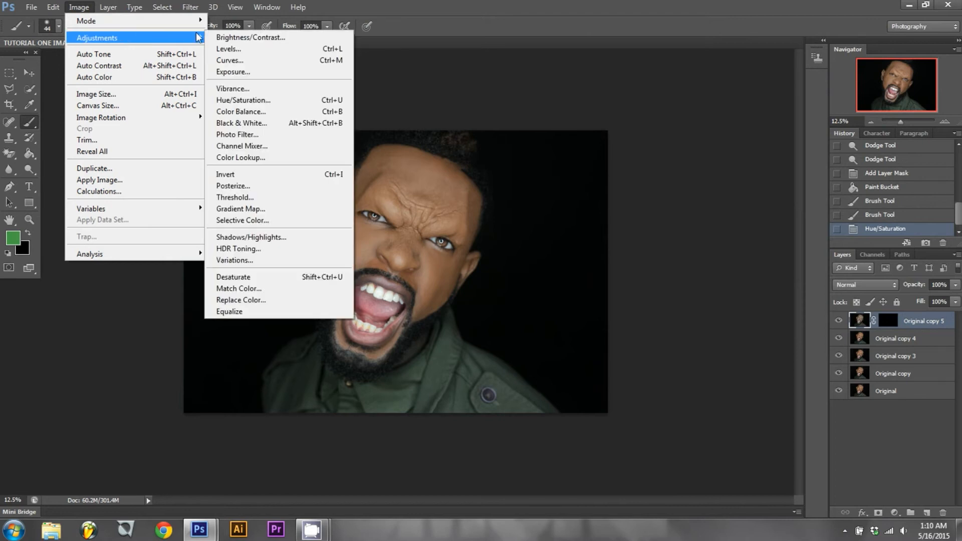
{"action": "left_click", "coordinate": [230, 37]}
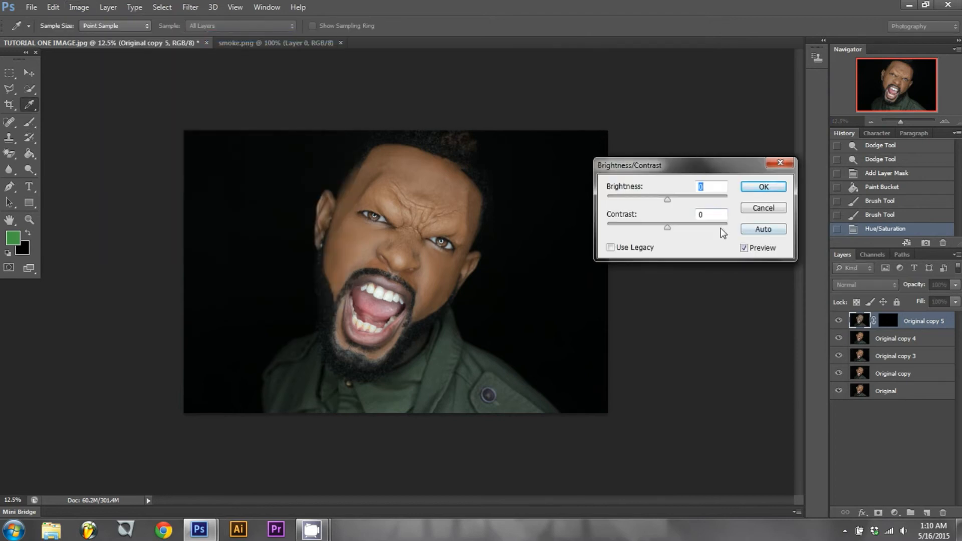
{"action": "left_click_drag", "start_coordinate": [668, 227], "coordinate": [639, 230]}
{"action": "left_click_drag", "start_coordinate": [669, 202], "coordinate": [686, 199]}
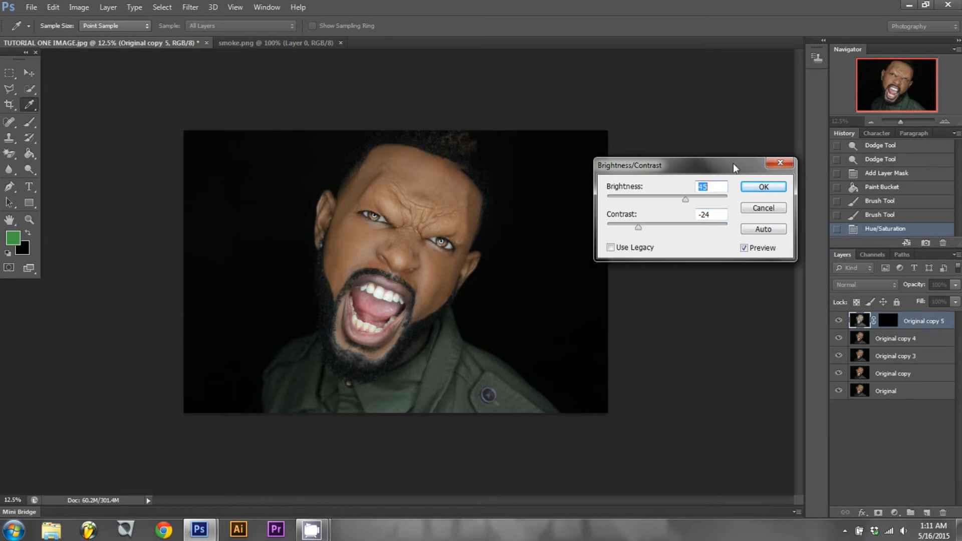
{"action": "left_click", "coordinate": [763, 189]}
Set the opacity of Original copy 5 to 62% and convert the layer to a smart object.
{"action": "left_click", "coordinate": [957, 285]}
{"action": "left_click_drag", "start_coordinate": [937, 299], "coordinate": [938, 299]}
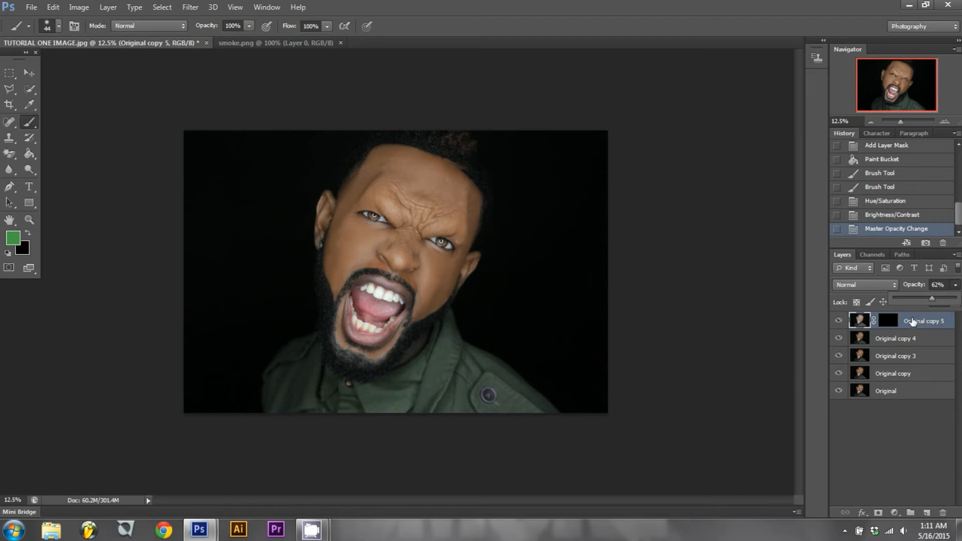
{"action": "right_click", "coordinate": [911, 320]}
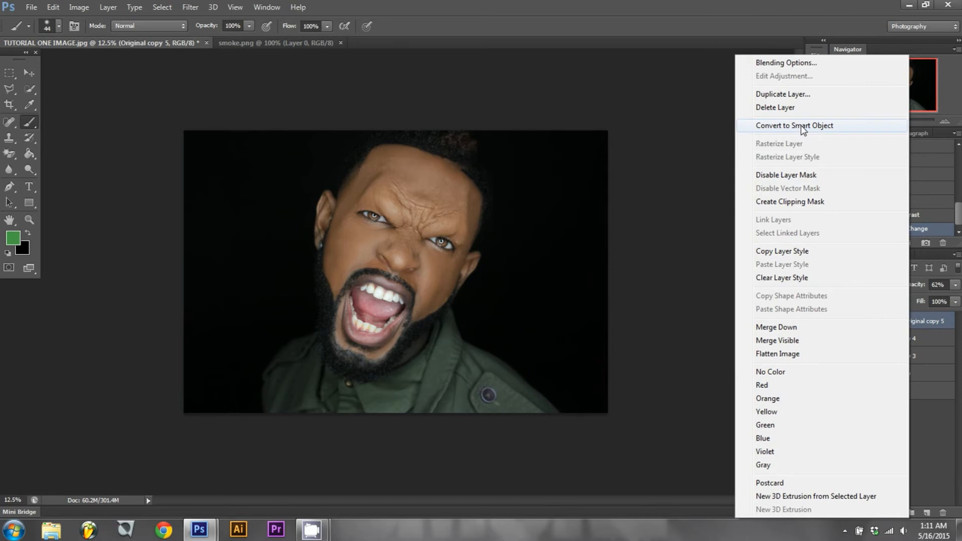
{"action": "left_click", "coordinate": [801, 129]}
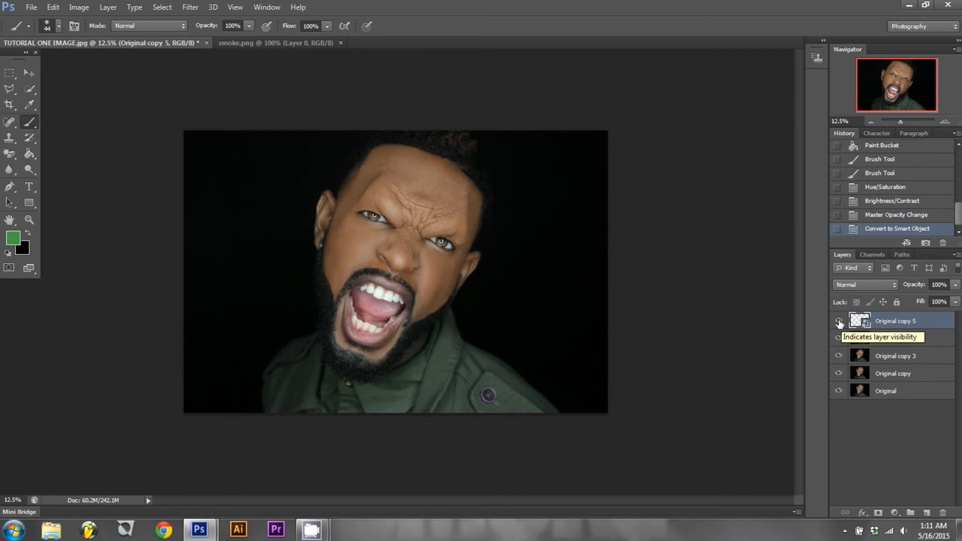
{"action": "left_click", "coordinate": [838, 321]}
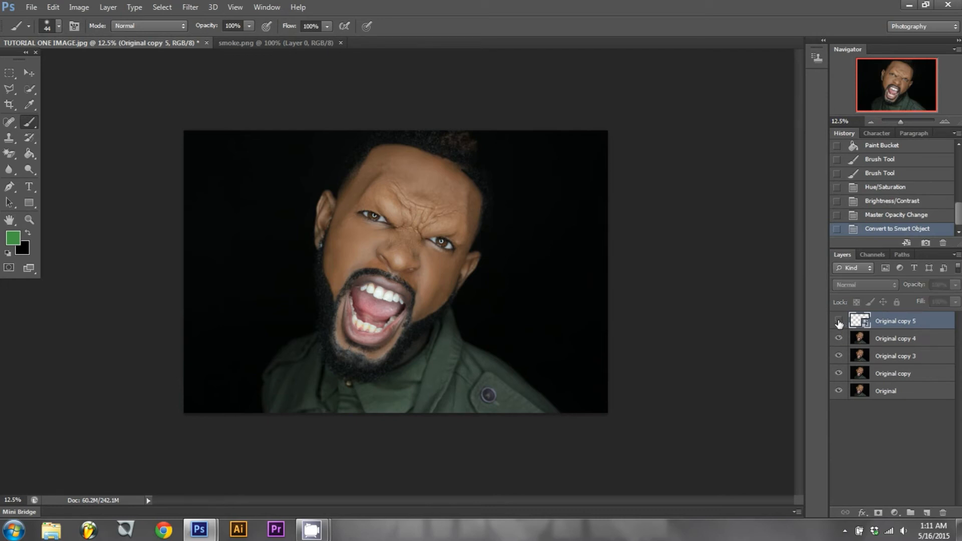
{"action": "left_click", "coordinate": [839, 322]}
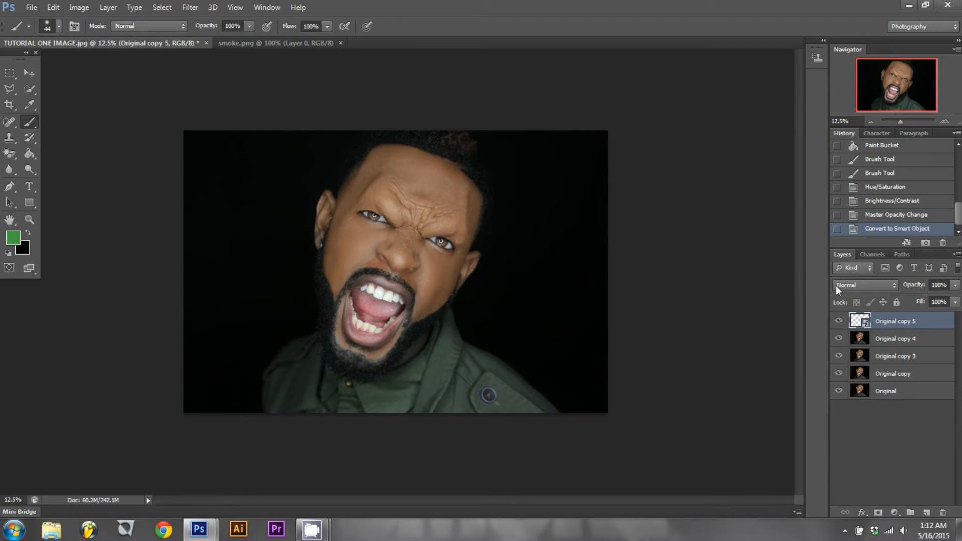
Rename the Original copy 5 smart object layer as EYEs.
{"action": "double_click", "coordinate": [889, 323]}
{"action": "type", "text": "EYe"}
{"action": "key", "text": "BackSpace"}
{"action": "type", "text": "Es"}
{"action": "key", "text": "Return"}
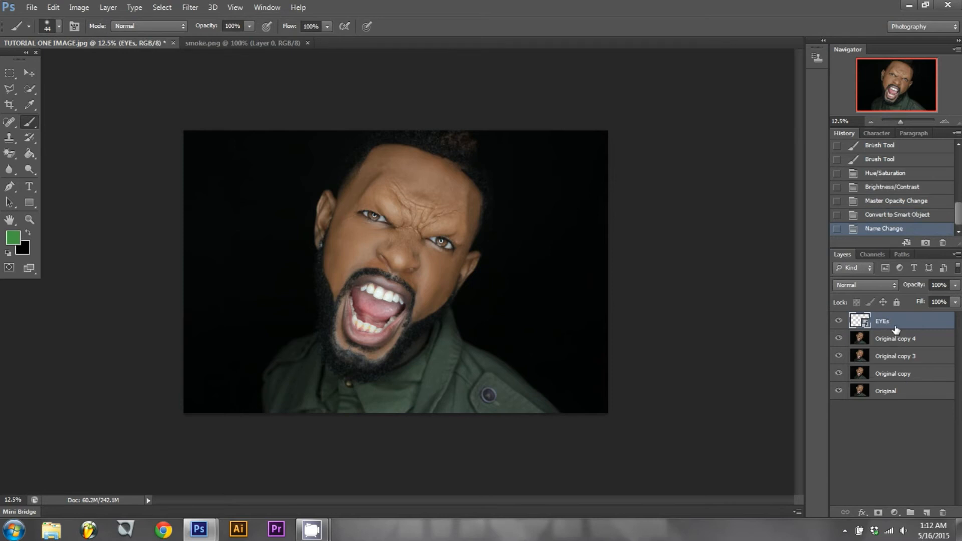
Duplicate the Original copy 4 layer beneath the EYEs layer for work on the teeth.
{"action": "left_click", "coordinate": [898, 339]}
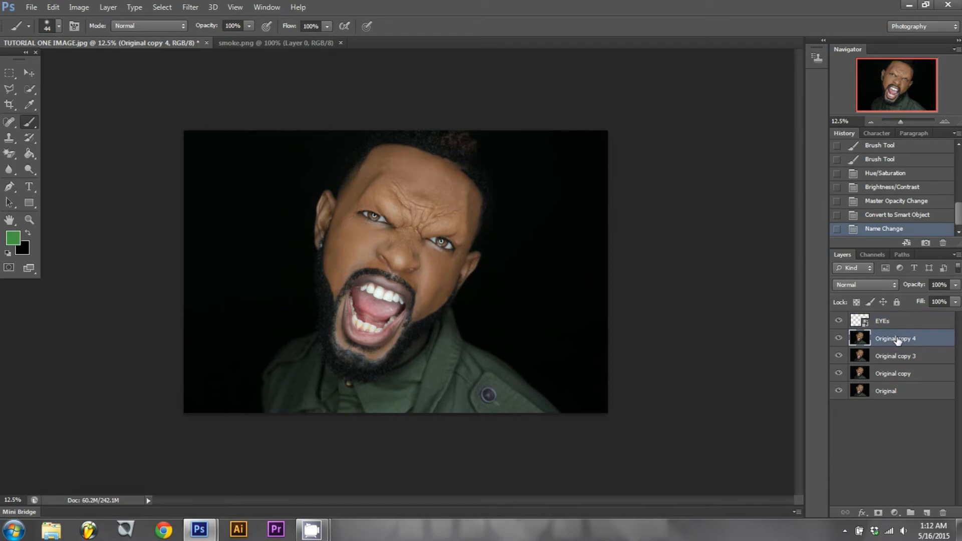
{"action": "left_click_drag", "start_coordinate": [899, 339], "coordinate": [927, 507]}
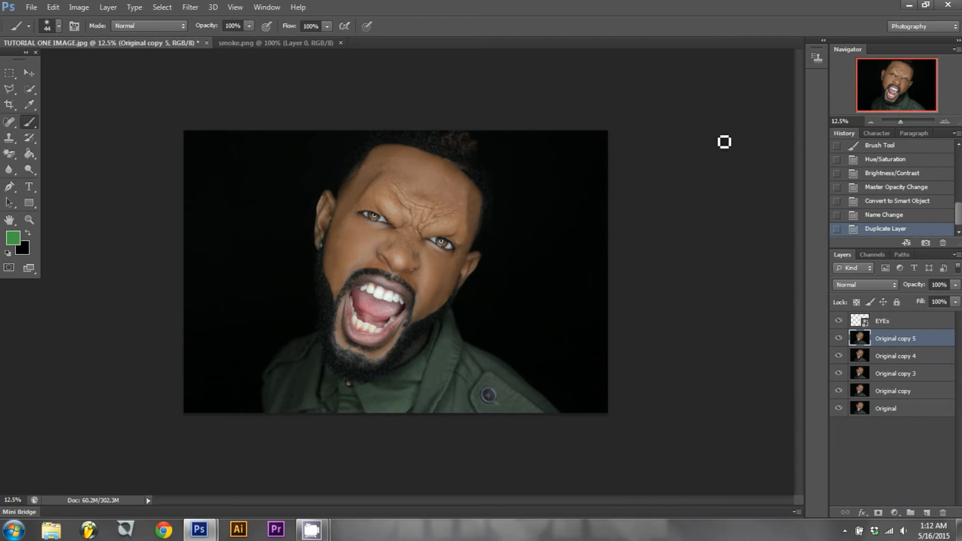
{"action": "left_click", "coordinate": [946, 124]}
{"action": "left_click", "coordinate": [946, 124]}
{"action": "left_click", "coordinate": [946, 124]}
{"action": "left_click", "coordinate": [945, 124]}
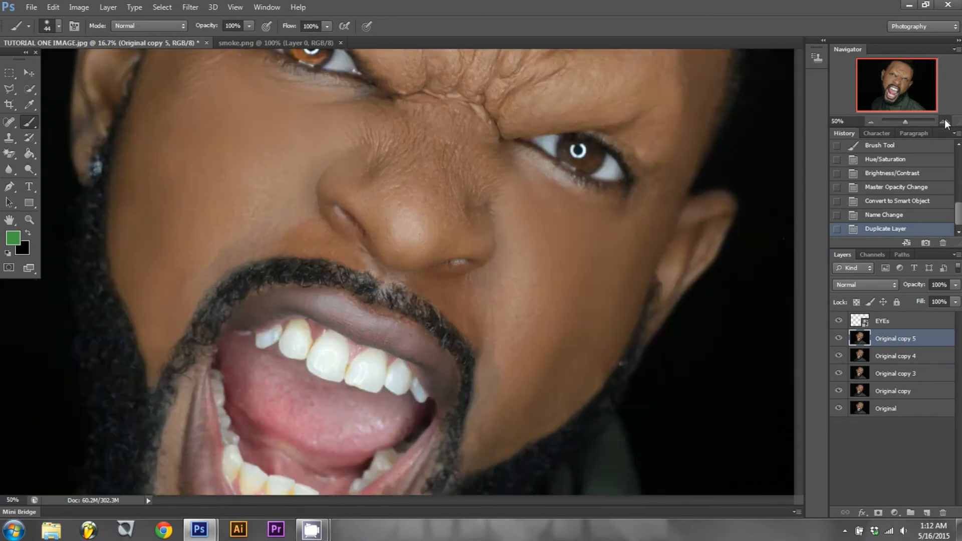
{"action": "left_click", "coordinate": [946, 124]}
{"action": "left_click", "coordinate": [945, 124]}
{"action": "left_click", "coordinate": [945, 124]}
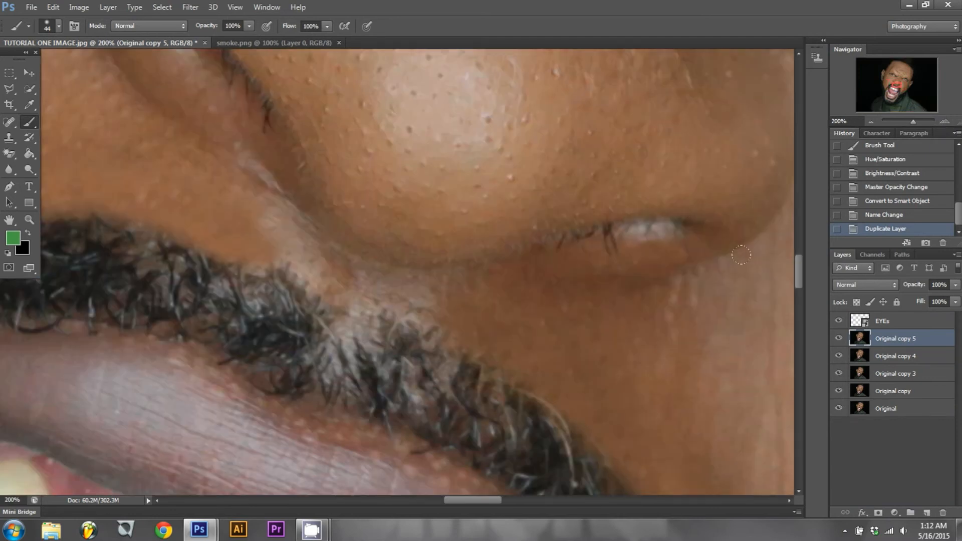
{"action": "left_click_drag", "start_coordinate": [487, 500], "coordinate": [449, 502]}
{"action": "left_click_drag", "start_coordinate": [798, 272], "coordinate": [797, 294]}
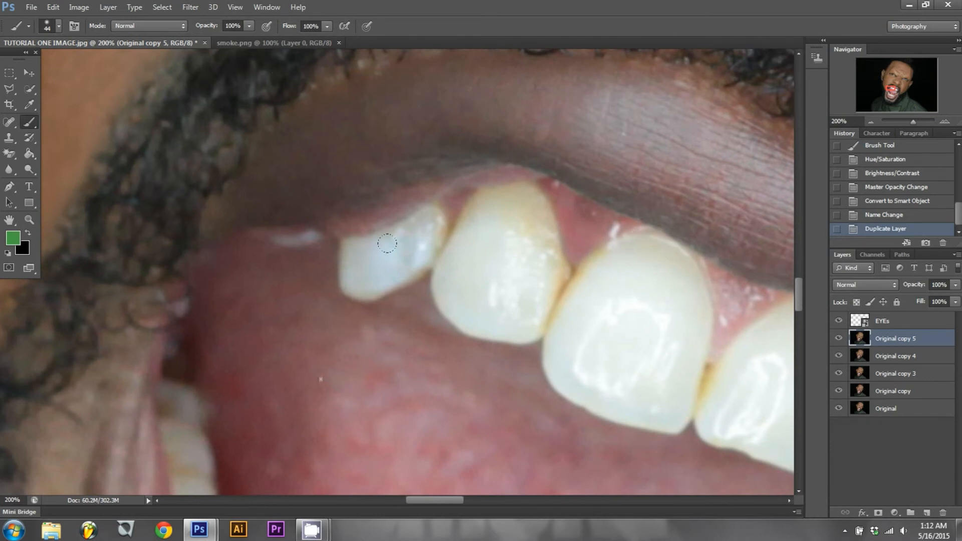
{"action": "left_click_drag", "start_coordinate": [346, 301], "coordinate": [409, 287]}
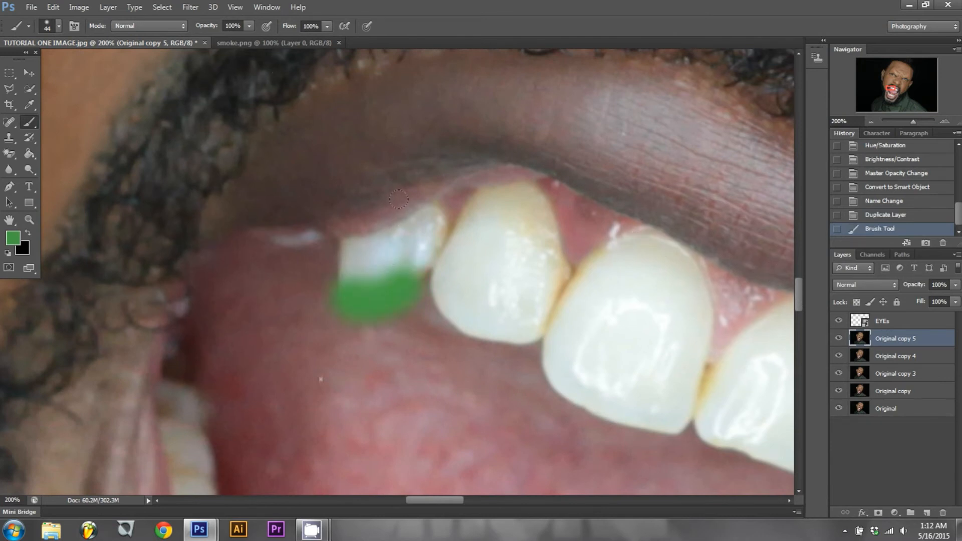
{"action": "key", "text": "ctrl+z"}
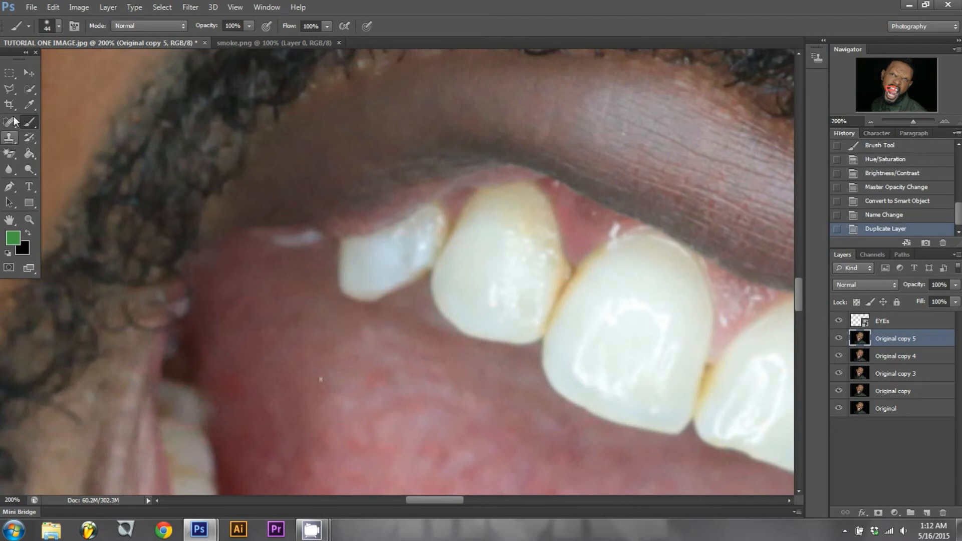
{"action": "left_click", "coordinate": [10, 89]}
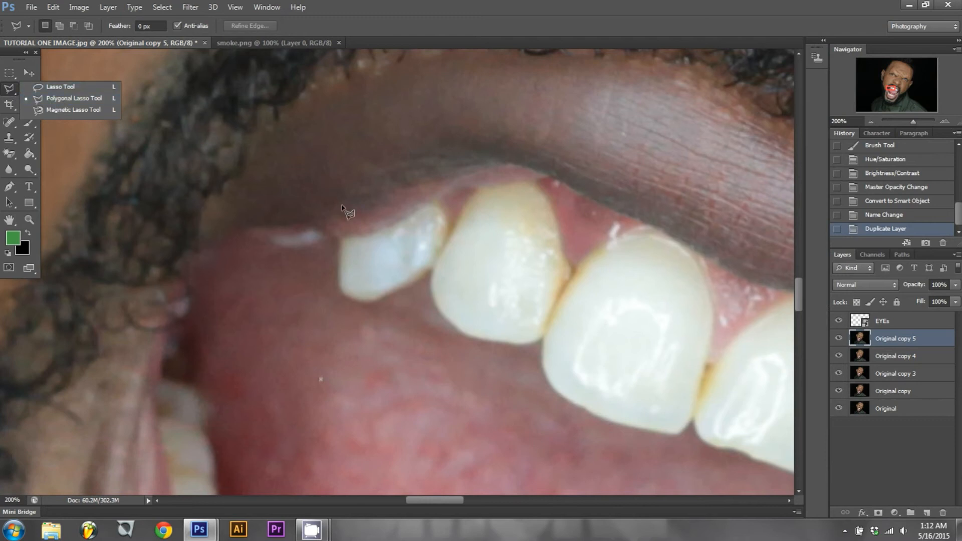
{"action": "left_click", "coordinate": [441, 202]}
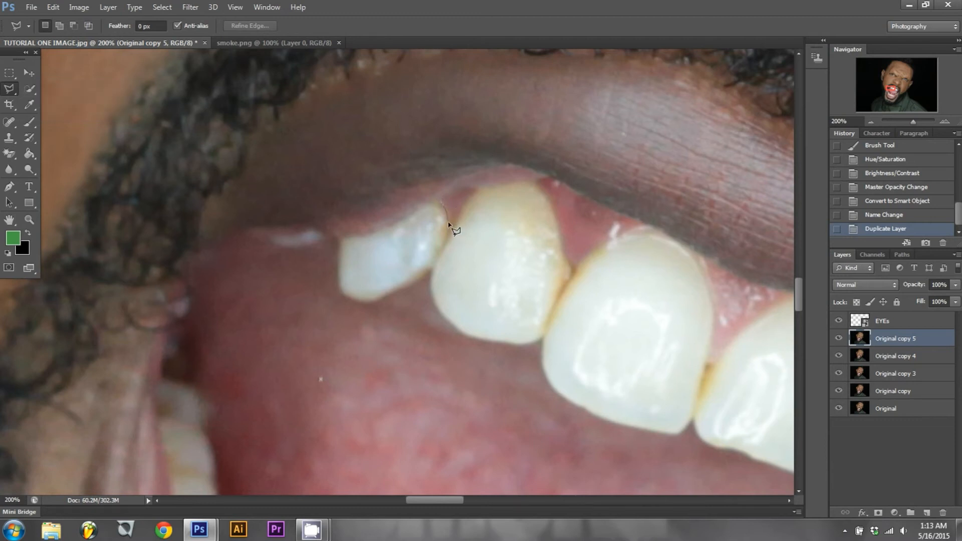
{"action": "mouse_move", "coordinate": [447, 240]}
{"action": "left_mouse_down"}
{"action": "mouse_move", "coordinate": [423, 278]}
{"action": "mouse_move", "coordinate": [364, 304]}
{"action": "mouse_move", "coordinate": [340, 292]}
{"action": "mouse_move", "coordinate": [338, 252]}
{"action": "left_mouse_up"}
{"action": "double_click", "coordinate": [339, 251]}
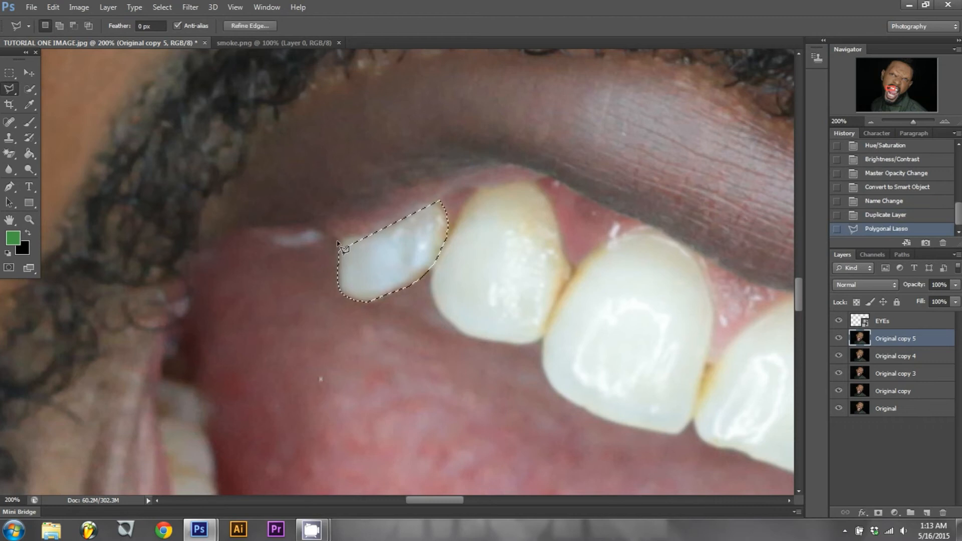
{"action": "key", "text": "ctrl+z"}
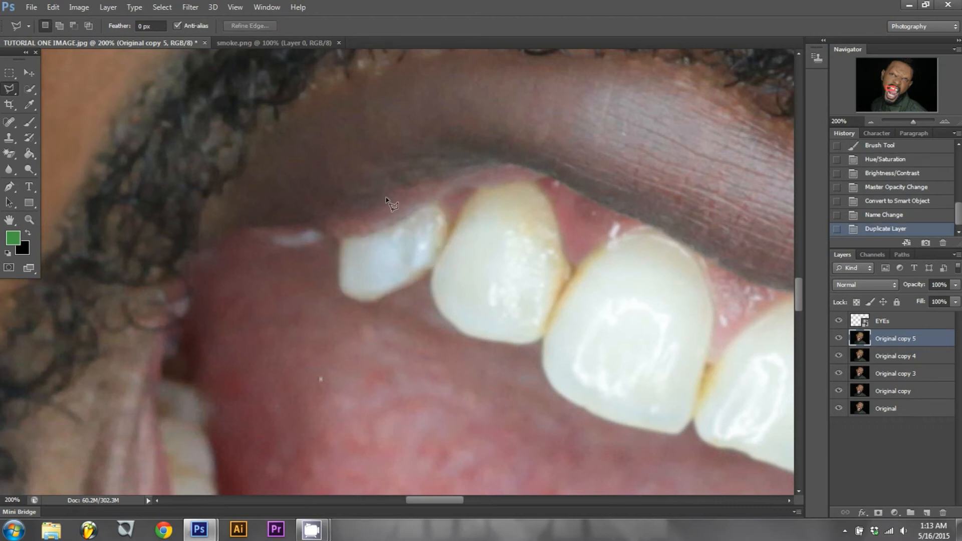
Outline the small upper tooth at the mouth corner on the image's left with the Polygonal Lasso, following its curved gum line.
{"action": "left_click", "coordinate": [441, 200]}
{"action": "left_click", "coordinate": [449, 226]}
{"action": "left_click", "coordinate": [432, 266]}
{"action": "left_click", "coordinate": [338, 236]}
{"action": "left_click", "coordinate": [441, 200]}
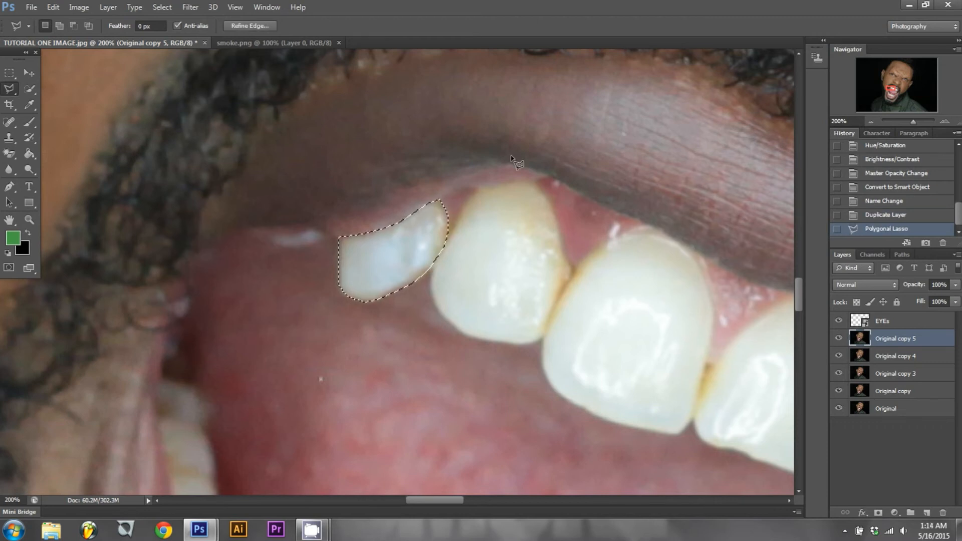
Isolate the tooth on the new Original copy 5 by inverting the selection and deleting the surroundings, and deselect.
{"action": "left_click", "coordinate": [162, 7]}
{"action": "left_click", "coordinate": [176, 55]}
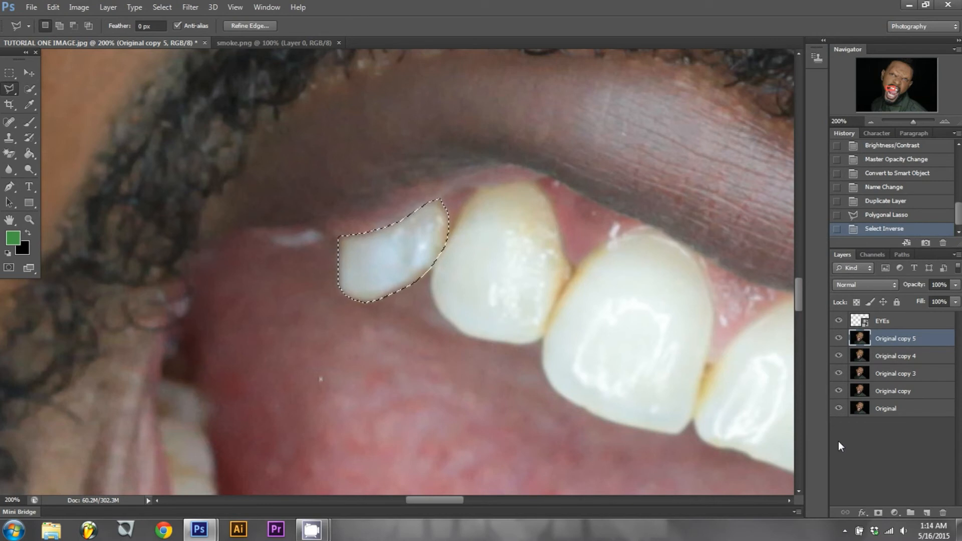
{"action": "key", "text": "Delete"}
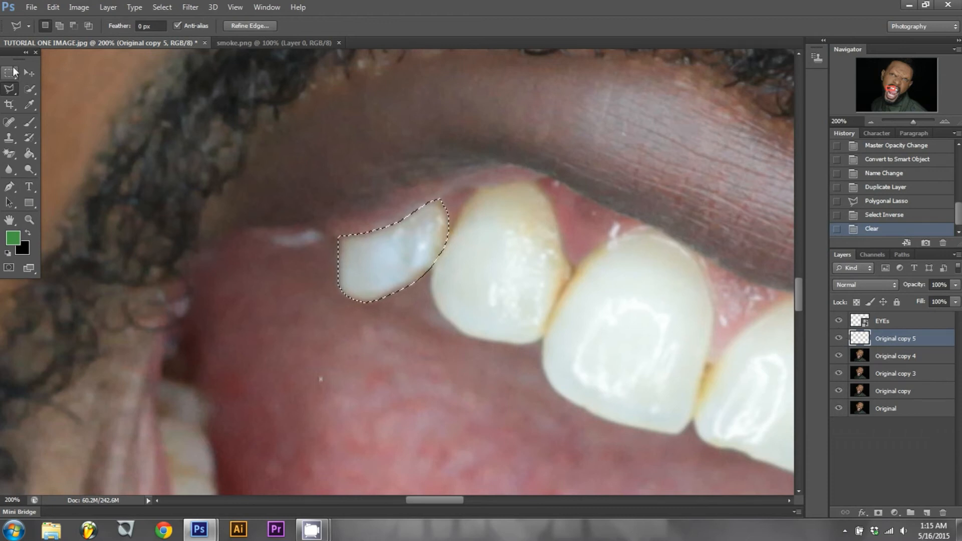
{"action": "left_click_drag", "start_coordinate": [10, 73], "coordinate": [68, 95]}
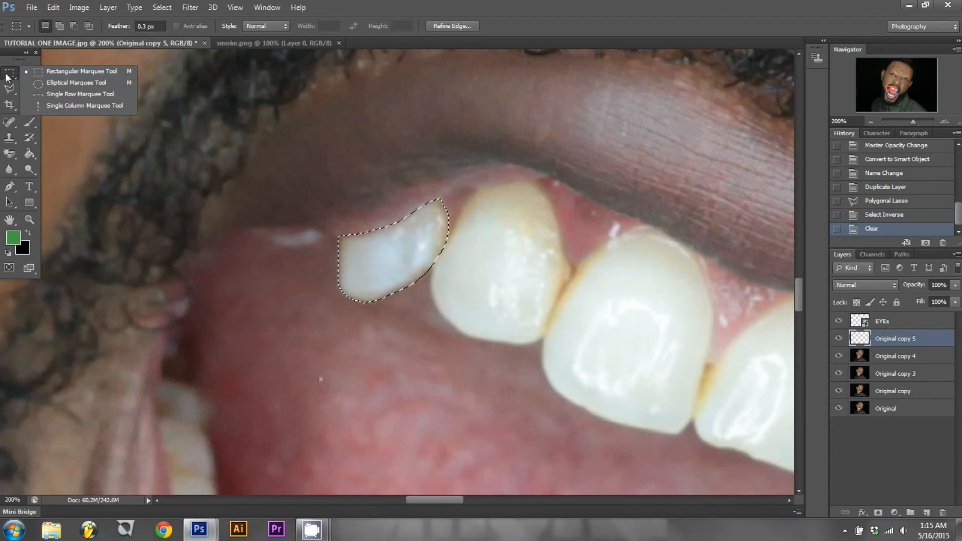
{"action": "left_click", "coordinate": [213, 182]}
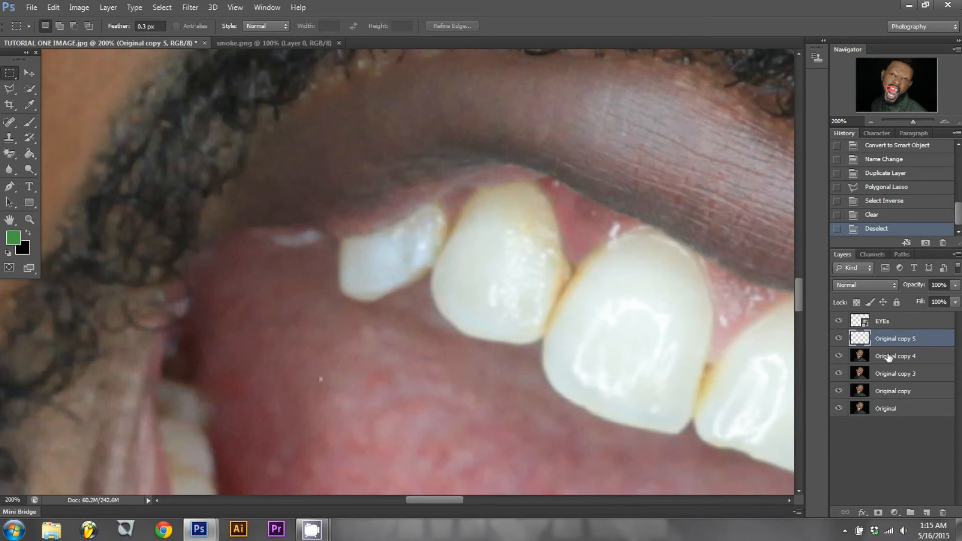
{"action": "left_click", "coordinate": [841, 338]}
{"action": "left_click", "coordinate": [841, 339]}
Start a Free Transform on the isolated tooth and lengthen it to about 102% width and 145% height.
{"action": "key", "text": "v"}
{"action": "key", "text": "ctrl+t"}
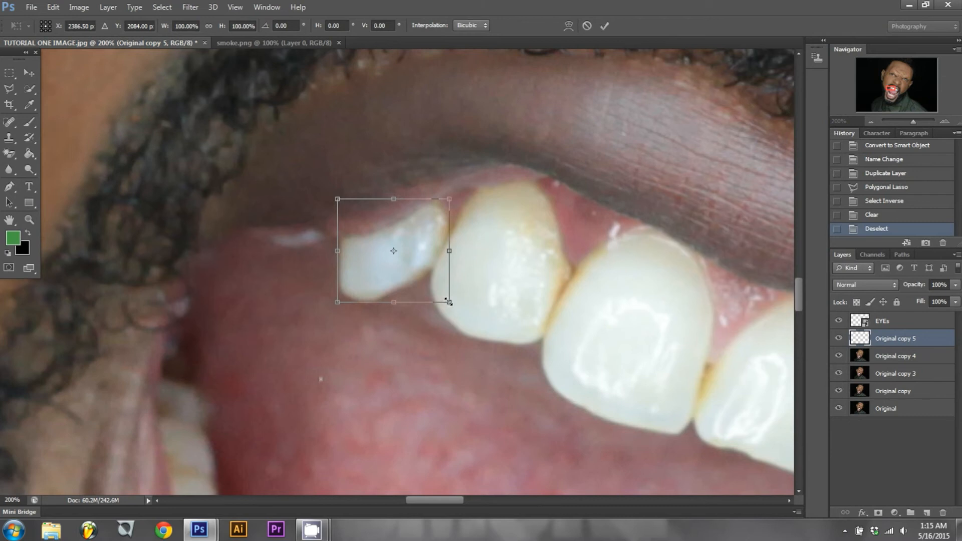
{"action": "left_click", "coordinate": [871, 123]}
{"action": "left_click", "coordinate": [871, 123]}
{"action": "left_click", "coordinate": [872, 123]}
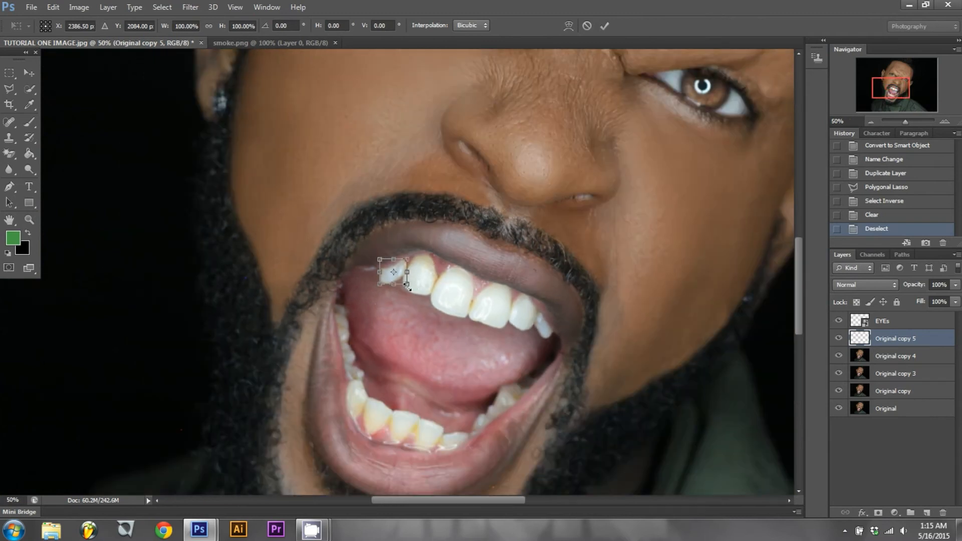
{"action": "mouse_move", "coordinate": [407, 286]}
{"action": "left_mouse_down"}
{"action": "mouse_move", "coordinate": [424, 301]}
{"action": "mouse_move", "coordinate": [413, 270]}
{"action": "mouse_move", "coordinate": [409, 278]}
{"action": "left_mouse_up"}
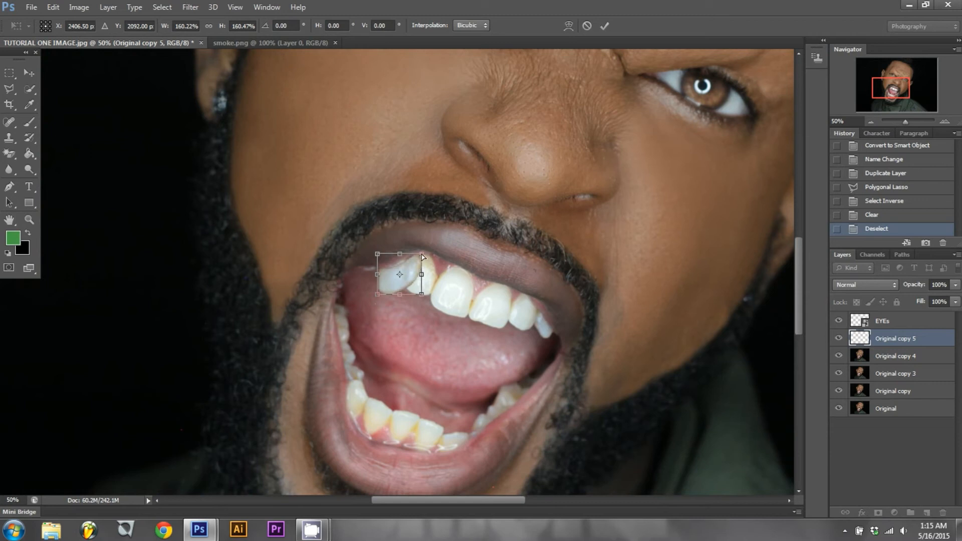
{"action": "left_click_drag", "start_coordinate": [422, 258], "coordinate": [381, 259]}
{"action": "left_click_drag", "start_coordinate": [423, 298], "coordinate": [401, 293]}
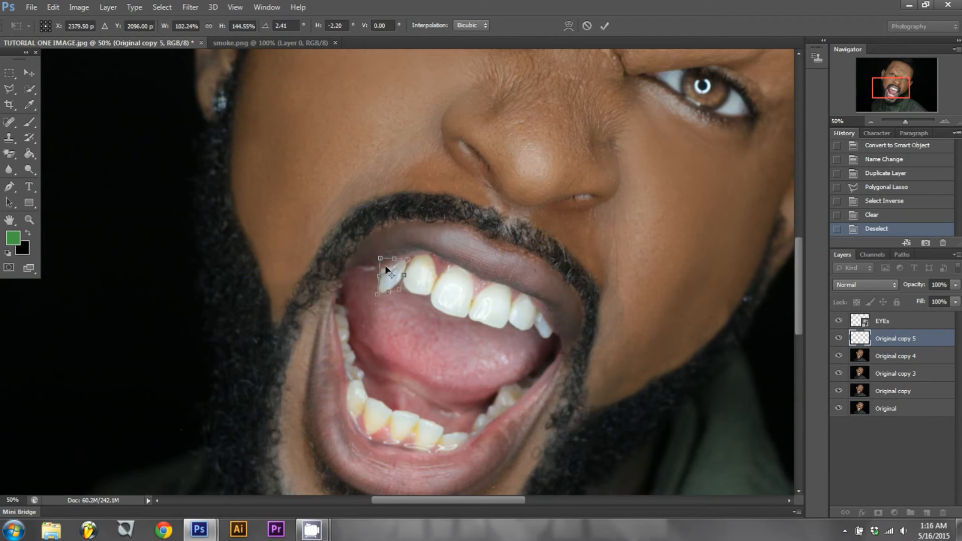
Distort the tooth's outline into a pointed fang at about 121% width, 245% height and 16° horizontal skew.
{"action": "left_click_drag", "start_coordinate": [380, 259], "coordinate": [412, 255]}
{"action": "left_click_drag", "start_coordinate": [383, 246], "coordinate": [384, 242]}
{"action": "left_click_drag", "start_coordinate": [381, 214], "coordinate": [378, 219]}
{"action": "key", "text": "Up"}
{"action": "key", "text": "Up"}
{"action": "left_click_drag", "start_coordinate": [381, 300], "coordinate": [377, 310]}
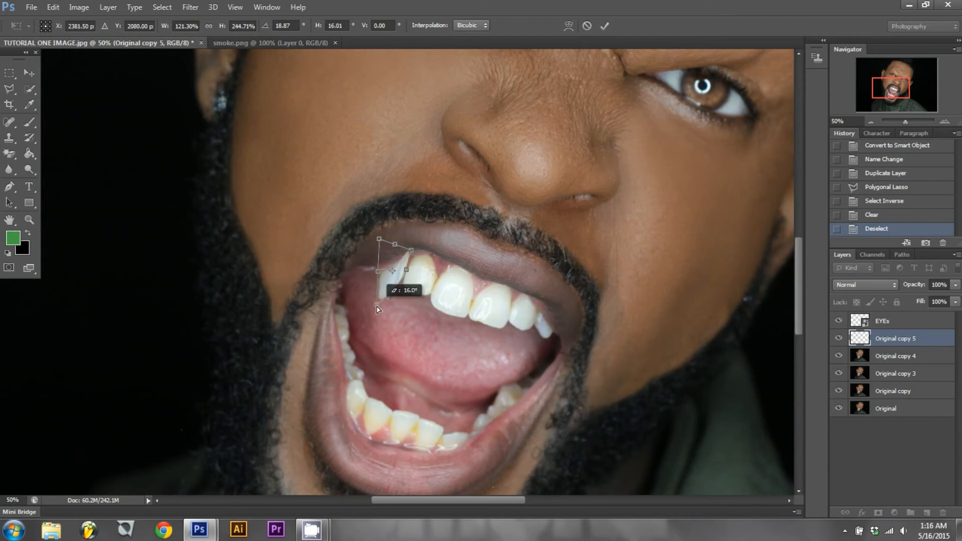
Shift the fang up and toward the neighbouring tooth, refine it to about 123% width, 258% height and 22° rotation, and apply the transform.
{"action": "key", "text": "Up"}
{"action": "key", "text": "Up"}
{"action": "key", "text": "Up"}
{"action": "key", "text": "Up"}
{"action": "key", "text": "Up"}
{"action": "key", "text": "Up"}
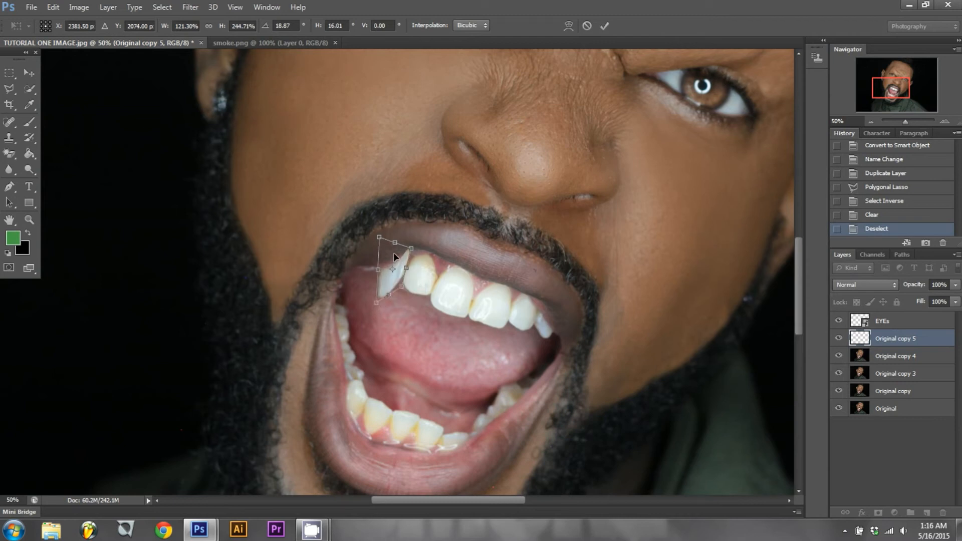
{"action": "key", "text": "Right"}
{"action": "key", "text": "Right"}
{"action": "key", "text": "Right"}
{"action": "key", "text": "Right"}
{"action": "left_click_drag", "start_coordinate": [414, 252], "coordinate": [384, 232]}
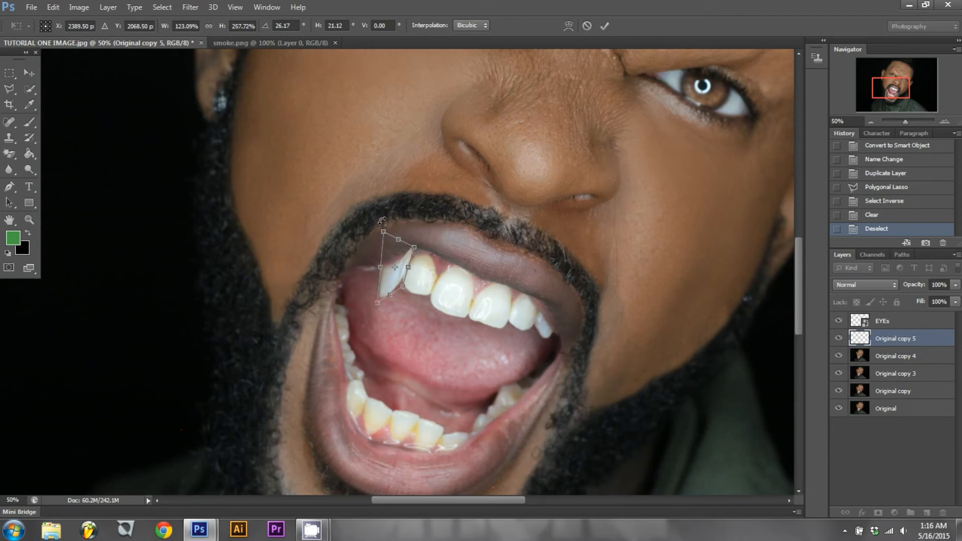
{"action": "left_click_drag", "start_coordinate": [381, 222], "coordinate": [380, 223]}
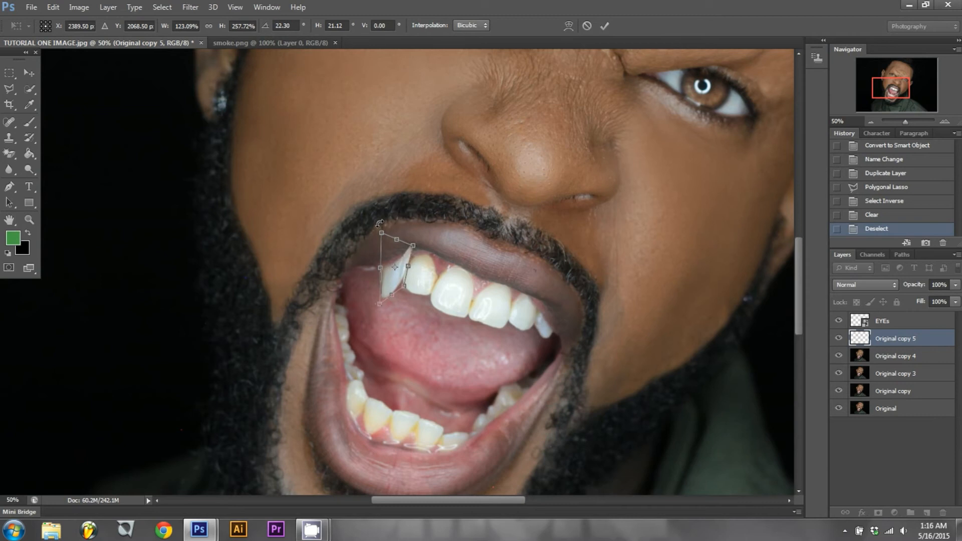
{"action": "key", "text": "Return"}
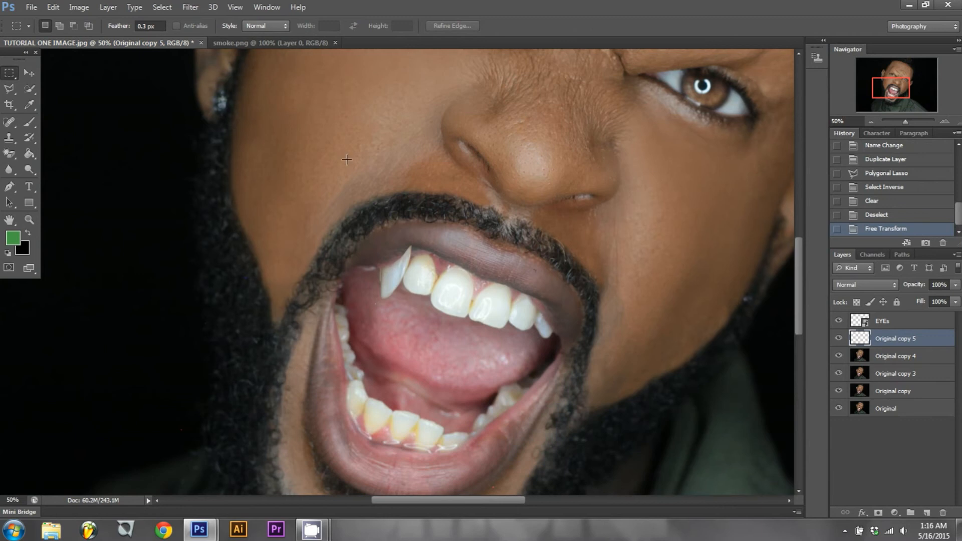
Nudge the fang slightly toward the mouth corner and stretch its upper tip further toward the lip with another transform.
{"action": "left_click", "coordinate": [33, 73]}
{"action": "key", "text": "Left"}
{"action": "key", "text": "Left"}
{"action": "key", "text": "Left"}
{"action": "key", "text": "Left"}
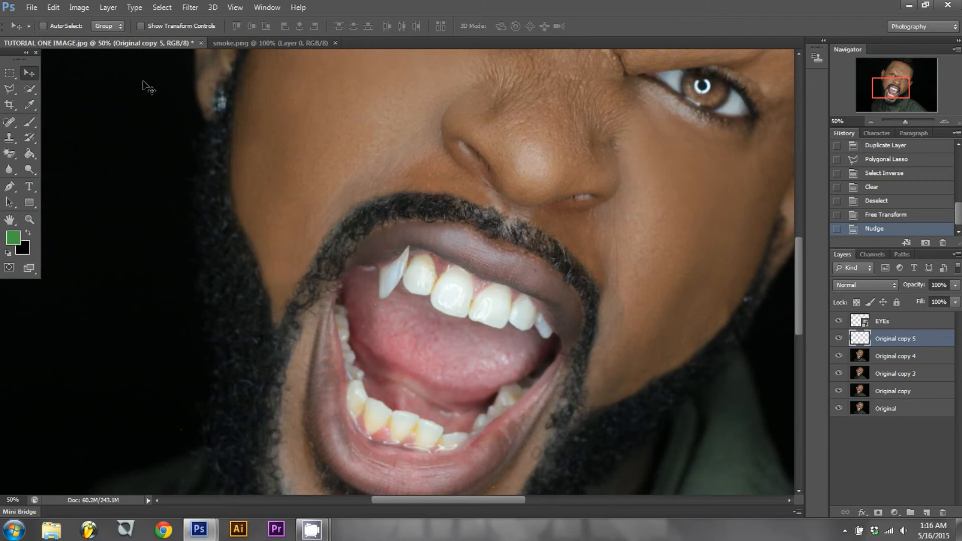
{"action": "key", "text": "ctrl+t"}
{"action": "left_click_drag", "start_coordinate": [409, 246], "coordinate": [414, 241]}
{"action": "key", "text": "Return"}
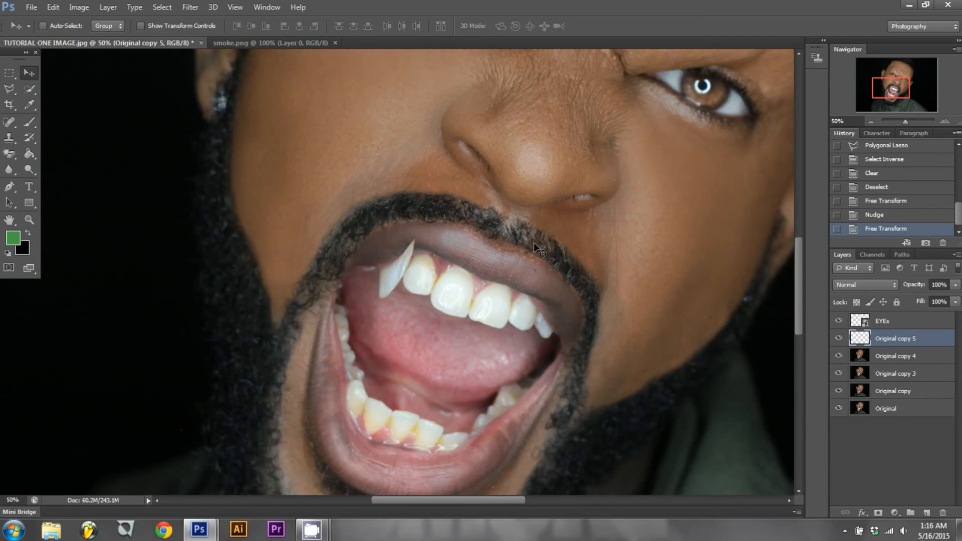
Add a layer mask to the fang layer and paint out its upper tip over the lip with a soft 82 px black brush.
{"action": "left_click", "coordinate": [877, 513]}
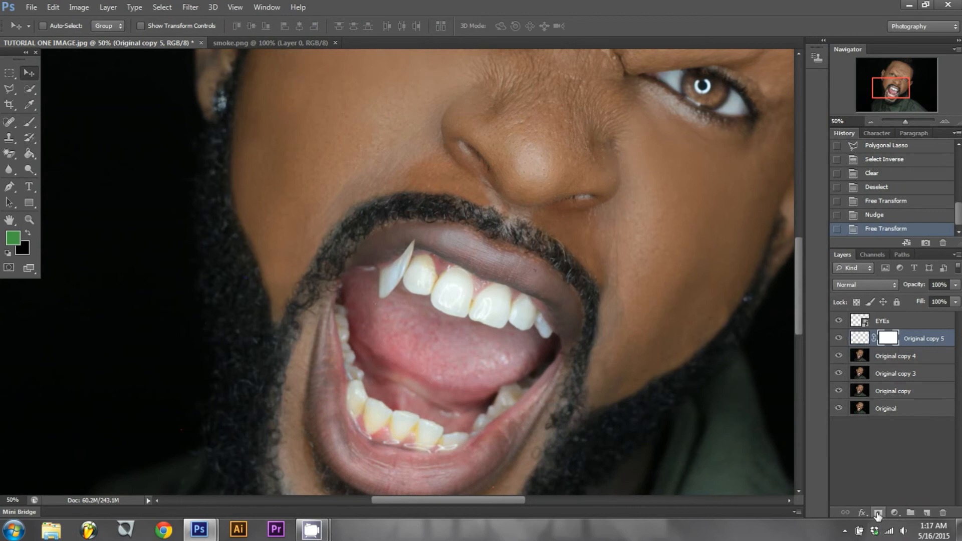
{"action": "left_click", "coordinate": [29, 122]}
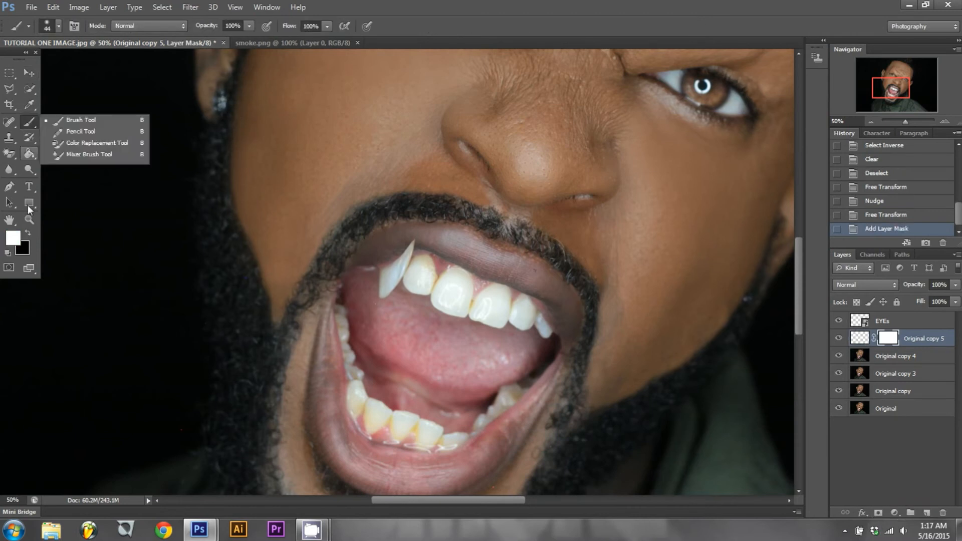
{"action": "left_click", "coordinate": [29, 233]}
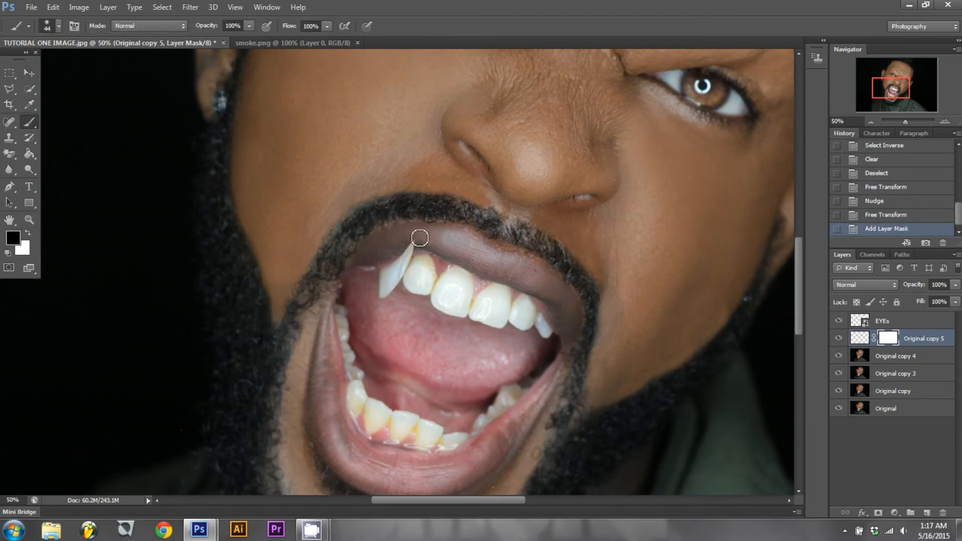
{"action": "left_click", "coordinate": [58, 26]}
{"action": "left_click", "coordinate": [64, 64]}
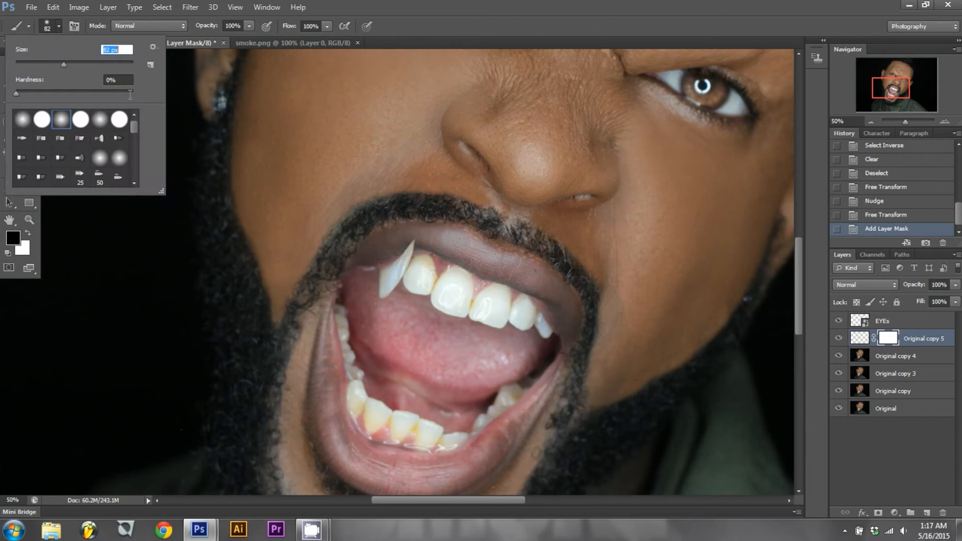
{"action": "mouse_move", "coordinate": [399, 237]}
{"action": "left_mouse_down"}
{"action": "mouse_move", "coordinate": [377, 260]}
{"action": "mouse_move", "coordinate": [401, 262]}
{"action": "mouse_move", "coordinate": [382, 263]}
{"action": "mouse_move", "coordinate": [404, 259]}
{"action": "mouse_move", "coordinate": [383, 263]}
{"action": "mouse_move", "coordinate": [399, 226]}
{"action": "left_mouse_up"}
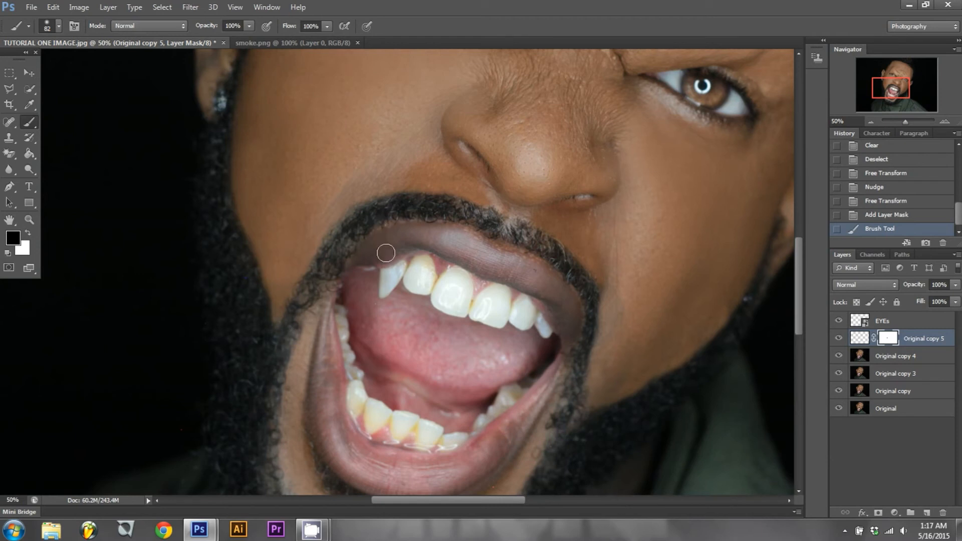
{"action": "mouse_move", "coordinate": [396, 260]}
{"action": "left_mouse_down"}
{"action": "mouse_move", "coordinate": [387, 263]}
{"action": "mouse_move", "coordinate": [398, 246]}
{"action": "left_mouse_up"}
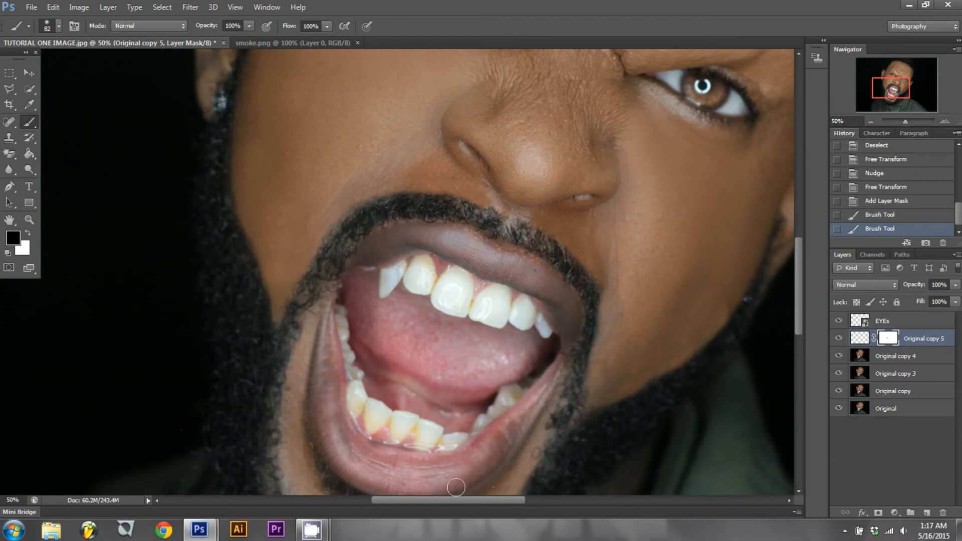
Examine the fang within the whole portrait and the small upper tooth at the opposite mouth corner up close.
{"action": "left_click", "coordinate": [871, 121]}
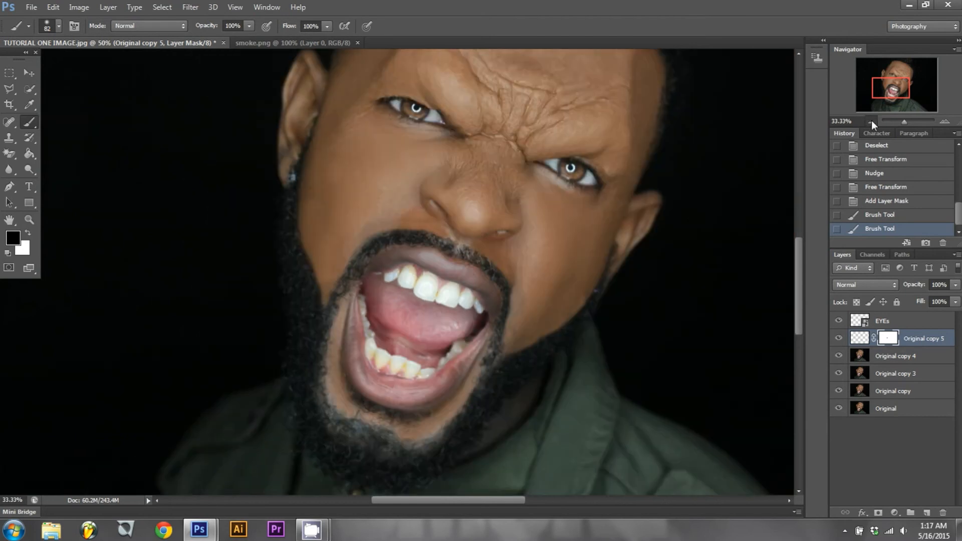
{"action": "left_click", "coordinate": [871, 121]}
{"action": "left_click", "coordinate": [871, 121]}
{"action": "left_click", "coordinate": [871, 121]}
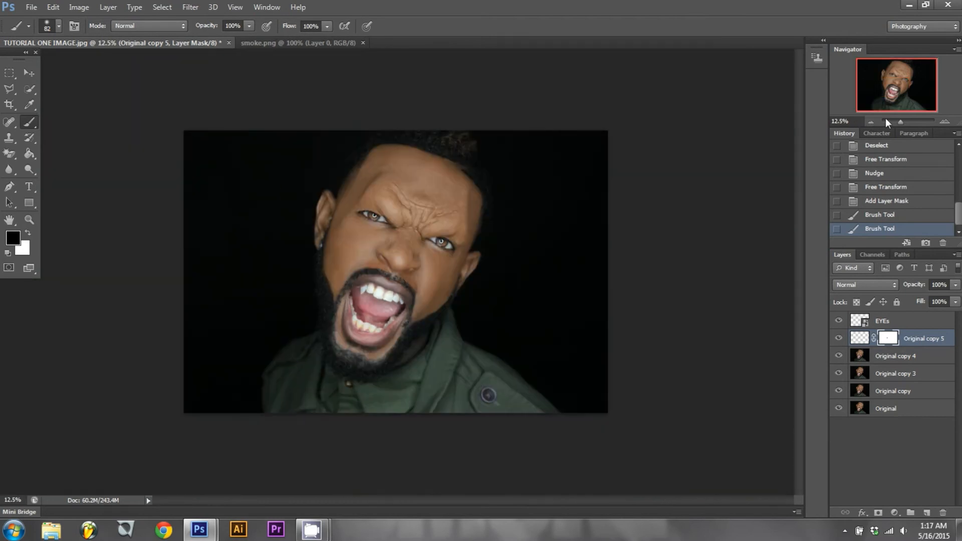
{"action": "left_click", "coordinate": [945, 123]}
{"action": "left_click", "coordinate": [945, 123]}
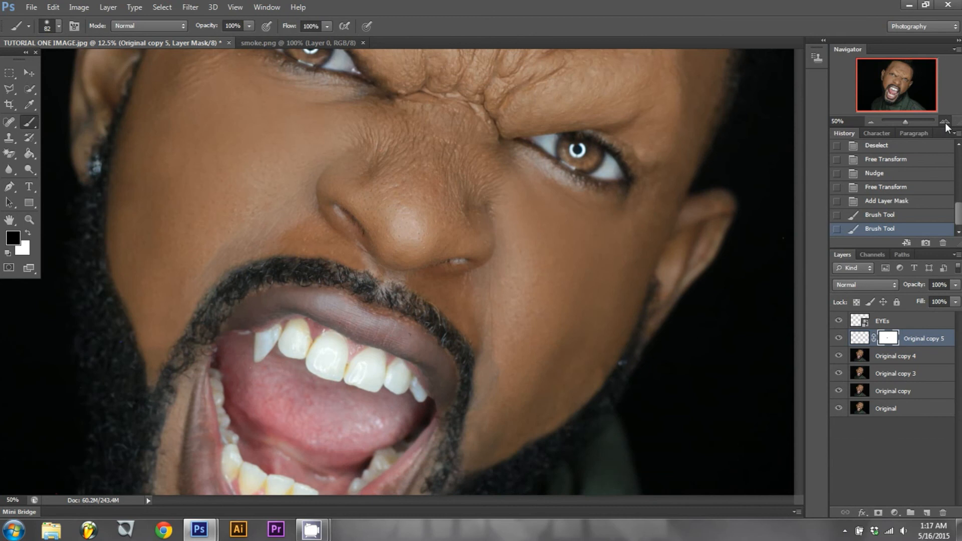
{"action": "left_click", "coordinate": [945, 122]}
{"action": "left_click", "coordinate": [946, 123]}
{"action": "left_click_drag", "start_coordinate": [798, 264], "coordinate": [797, 295]}
{"action": "left_click", "coordinate": [948, 122]}
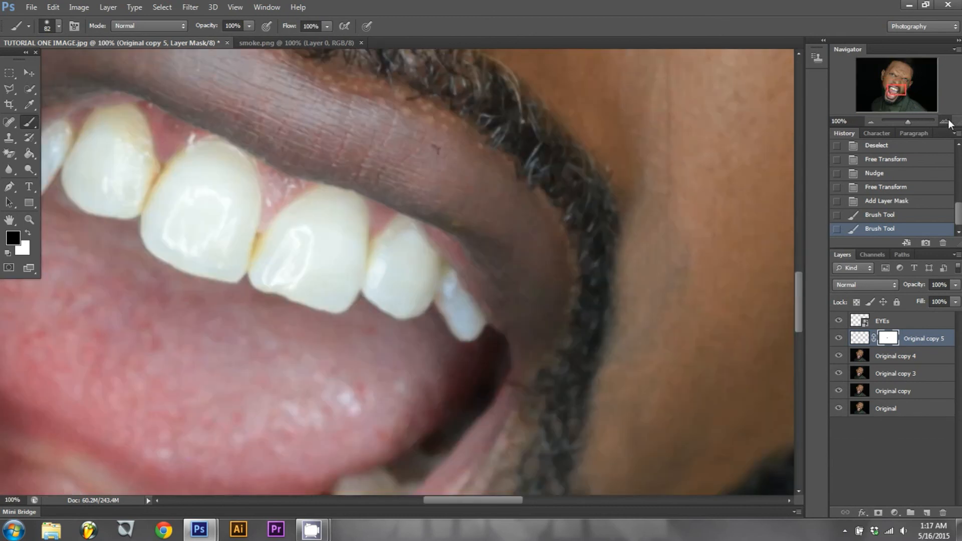
{"action": "left_click", "coordinate": [949, 122]}
{"action": "left_click", "coordinate": [949, 122]}
{"action": "left_click", "coordinate": [949, 121]}
Convert the masked fang layer Original copy 5 to a smart object and rename it Tooth1.
{"action": "left_click", "coordinate": [902, 356]}
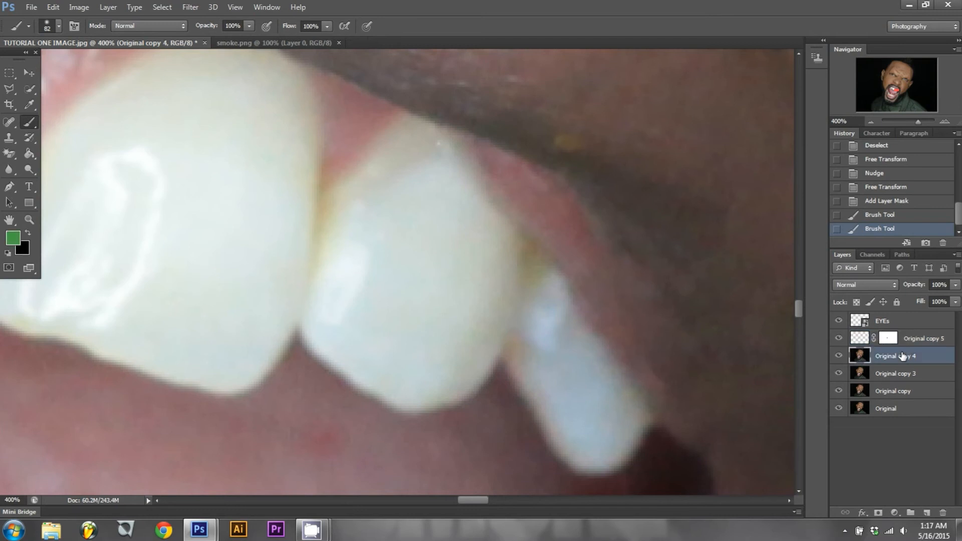
{"action": "left_click", "coordinate": [917, 338]}
{"action": "right_click", "coordinate": [915, 335]}
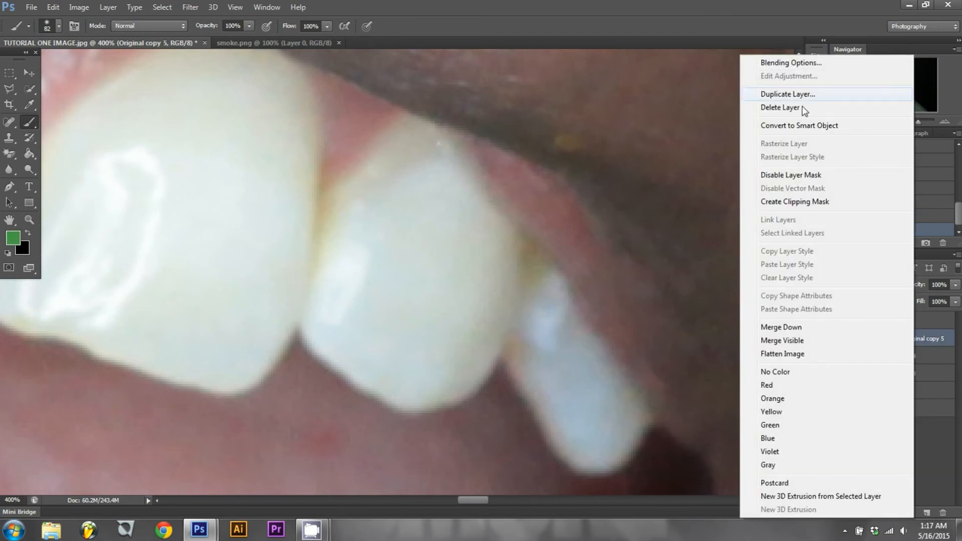
{"action": "left_click", "coordinate": [799, 125]}
{"action": "double_click", "coordinate": [886, 338]}
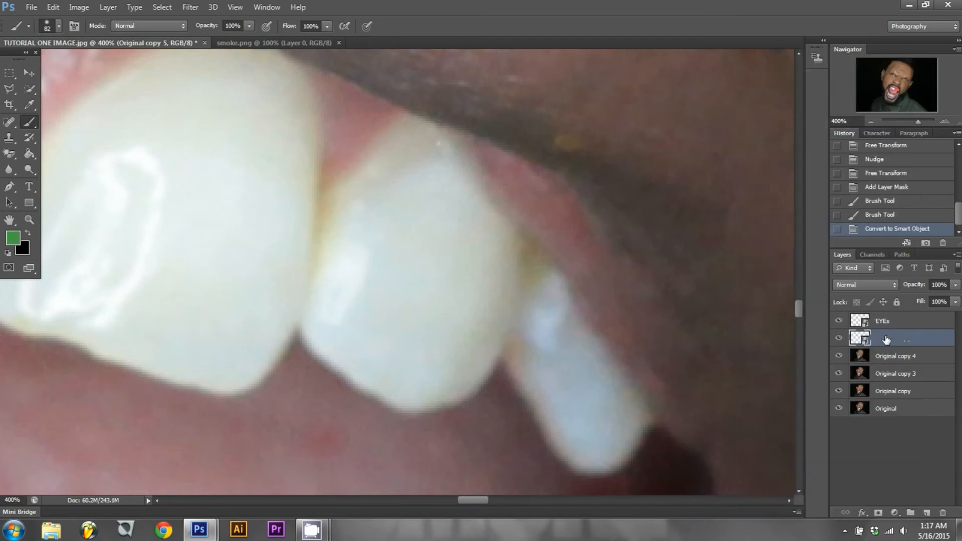
{"action": "type", "text": "Tooth1"}
{"action": "key", "text": "Return"}
Duplicate the Original copy 4 layer and outline the small upper tooth at the image's right mouth corner with the Polygonal Lasso.
{"action": "left_click_drag", "start_coordinate": [889, 356], "coordinate": [927, 513]}
{"action": "left_click", "coordinate": [9, 89]}
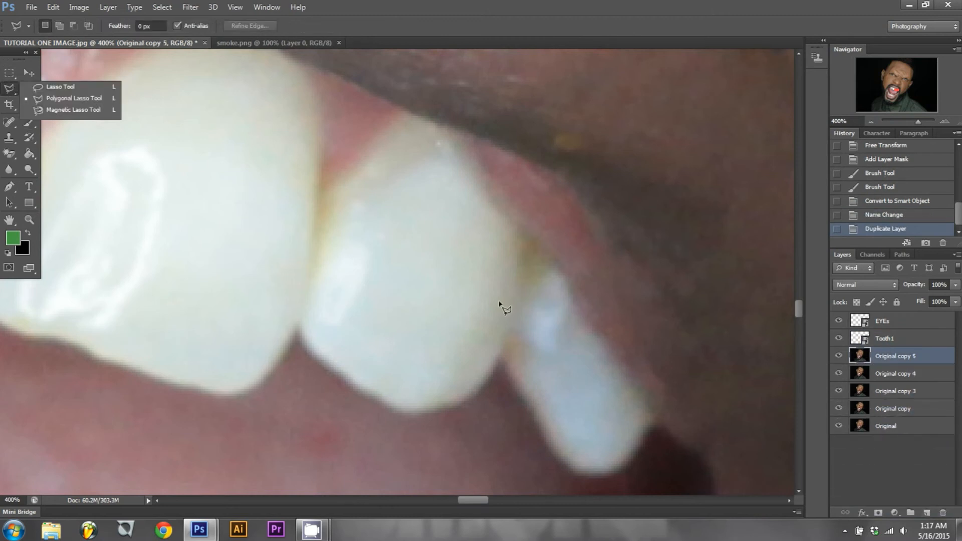
{"action": "left_click", "coordinate": [526, 251]}
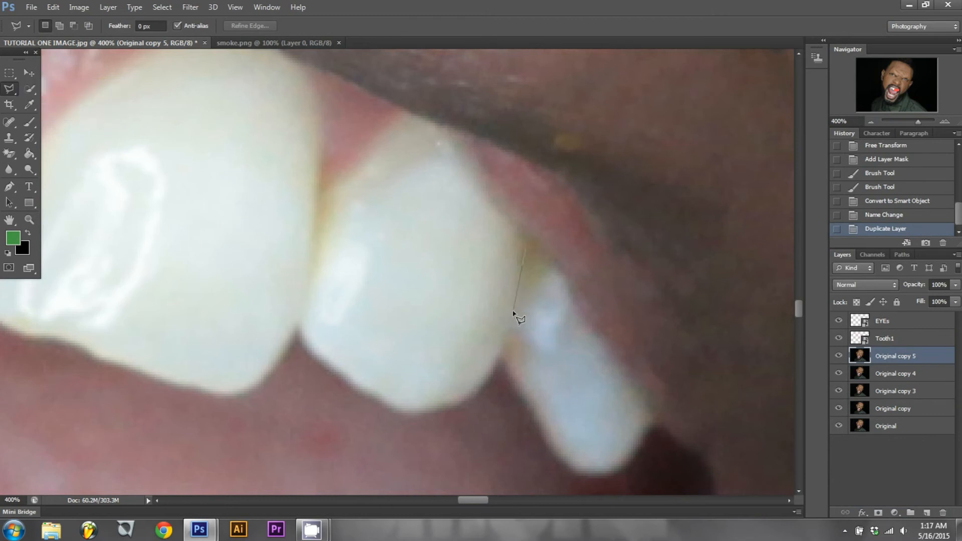
{"action": "left_click", "coordinate": [503, 355]}
{"action": "left_click", "coordinate": [510, 374]}
{"action": "left_click", "coordinate": [521, 396]}
{"action": "left_click", "coordinate": [546, 439]}
{"action": "left_click", "coordinate": [564, 468]}
{"action": "left_click", "coordinate": [577, 477]}
{"action": "left_click", "coordinate": [595, 480]}
{"action": "left_click", "coordinate": [621, 473]}
{"action": "left_click", "coordinate": [641, 447]}
{"action": "left_click", "coordinate": [654, 417]}
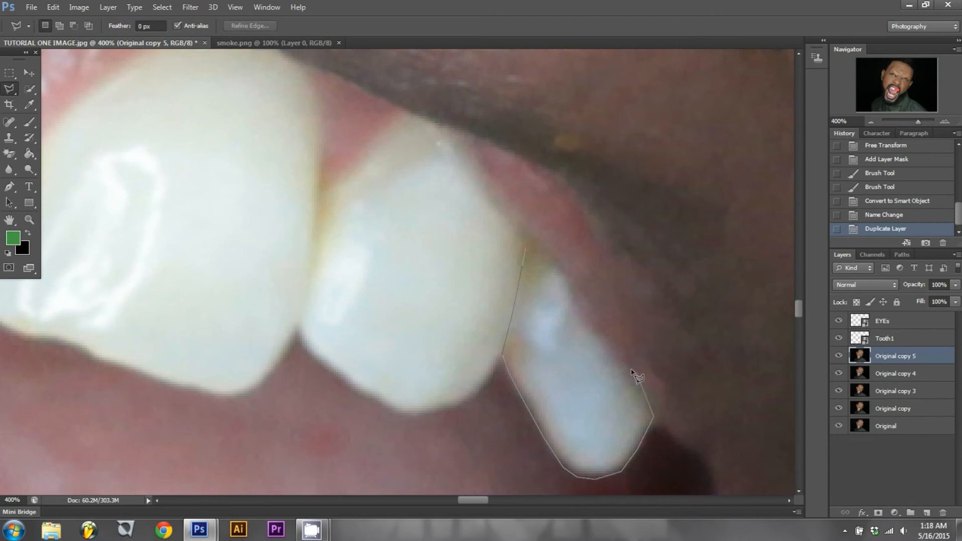
{"action": "left_click", "coordinate": [527, 246]}
Isolate the outlined tooth on its duplicate layer by inverting the selection and deleting the surroundings, and deselect.
{"action": "key", "text": "shift+ctrl+i"}
{"action": "key", "text": "Delete"}
{"action": "key", "text": "ctrl+d"}
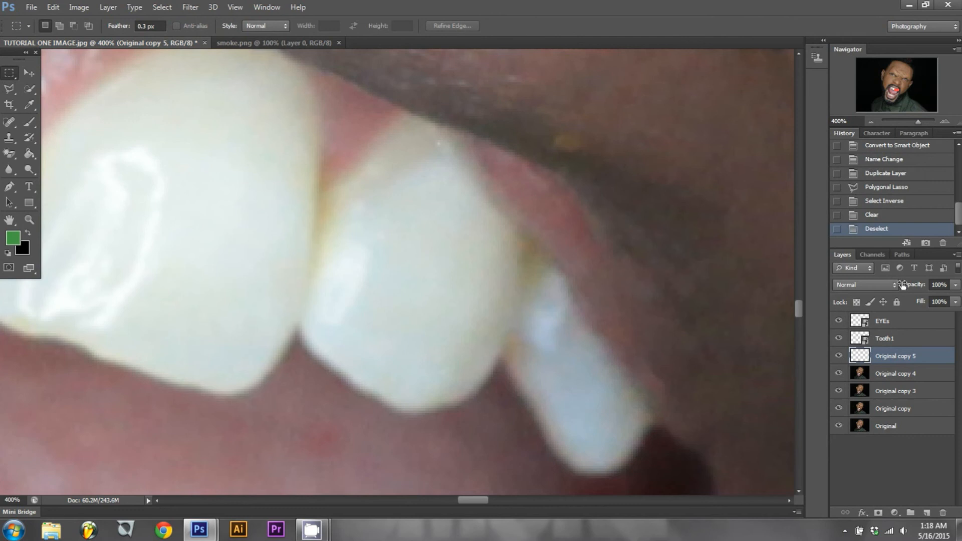
Reshape the isolated tooth on the image's right into a pointed fang with Free Transform and apply it.
{"action": "left_click", "coordinate": [871, 121]}
{"action": "left_click", "coordinate": [871, 121]}
{"action": "key", "text": "ctrl+t"}
{"action": "left_click_drag", "start_coordinate": [405, 297], "coordinate": [402, 307]}
{"action": "mouse_move", "coordinate": [411, 278]}
{"action": "left_mouse_down"}
{"action": "mouse_move", "coordinate": [412, 307]}
{"action": "mouse_move", "coordinate": [413, 282]}
{"action": "mouse_move", "coordinate": [438, 292]}
{"action": "mouse_move", "coordinate": [406, 272]}
{"action": "mouse_move", "coordinate": [422, 258]}
{"action": "mouse_move", "coordinate": [425, 288]}
{"action": "mouse_move", "coordinate": [414, 283]}
{"action": "mouse_move", "coordinate": [423, 287]}
{"action": "left_mouse_up"}
{"action": "key", "text": "Return"}
Refine the second fang's shape with further transforms and nudge it slightly downward.
{"action": "key", "text": "ctrl+t"}
{"action": "key", "text": "Return"}
{"action": "key", "text": "ctrl+t"}
{"action": "key", "text": "Return"}
{"action": "left_click", "coordinate": [29, 73]}
{"action": "key", "text": "Down"}
{"action": "key", "text": "Down"}
{"action": "key", "text": "ctrl+t"}
{"action": "key", "text": "Return"}
Add a layer mask to the second fang's layer and touch up the mask with the Brush, undoing the last stroke.
{"action": "left_click", "coordinate": [878, 513]}
{"action": "left_click", "coordinate": [29, 122]}
{"action": "key", "text": "ctrl+z"}
Convert the second fang's layer to a smart object and rename it Tooth2.
{"action": "right_click", "coordinate": [903, 353]}
{"action": "left_click", "coordinate": [797, 125]}
{"action": "double_click", "coordinate": [895, 355]}
{"action": "type", "text": "Tooth2"}
{"action": "key", "text": "Return"}
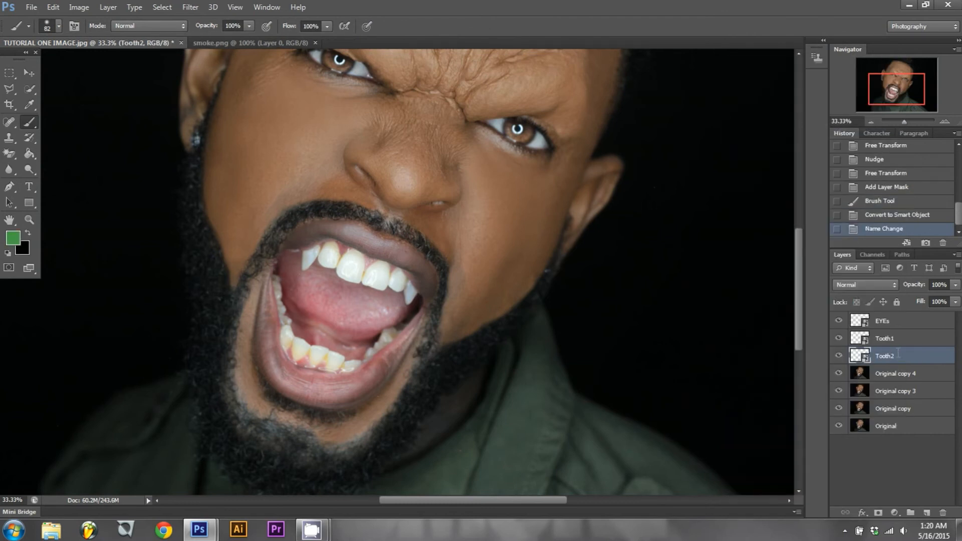
Transform Tooth2 to adjust its fang's length, width and angle against the neighbouring tooth, and nudge it left.
{"action": "left_click", "coordinate": [868, 121]}
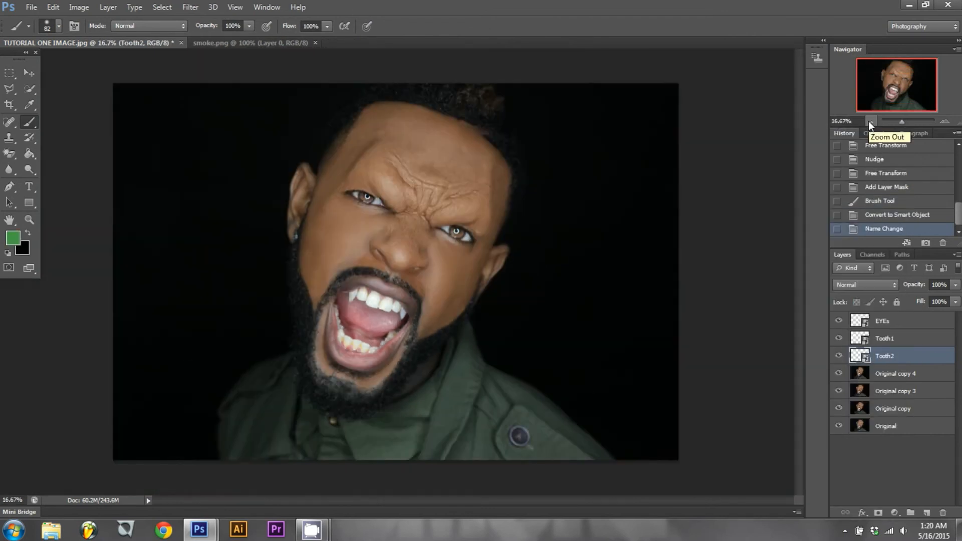
{"action": "key", "text": "ctrl+t"}
{"action": "left_click", "coordinate": [944, 121]}
{"action": "left_click", "coordinate": [944, 121]}
{"action": "left_click", "coordinate": [944, 122]}
{"action": "left_click", "coordinate": [945, 121]}
{"action": "left_click_drag", "start_coordinate": [411, 465], "coordinate": [409, 468]}
{"action": "left_click_drag", "start_coordinate": [410, 381], "coordinate": [416, 377]}
{"action": "left_click_drag", "start_coordinate": [461, 429], "coordinate": [464, 427]}
{"action": "key", "text": "Return"}
{"action": "left_click", "coordinate": [26, 77]}
{"action": "key", "text": "Left"}
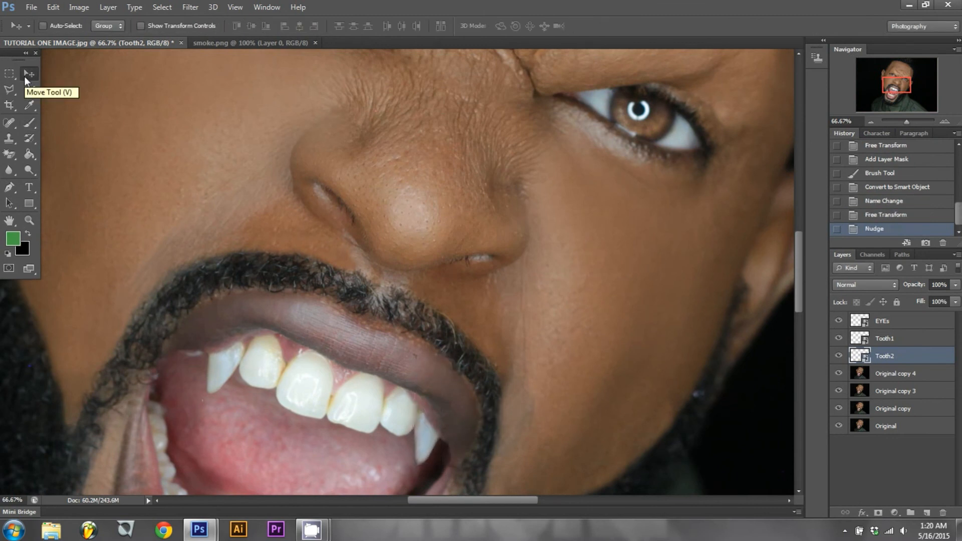
Slightly resize Tooth2 once more and nudge it further left to close up against the adjacent tooth.
{"action": "left_click", "coordinate": [870, 123]}
{"action": "left_click", "coordinate": [870, 122]}
{"action": "left_click", "coordinate": [870, 123]}
{"action": "key", "text": "Return"}
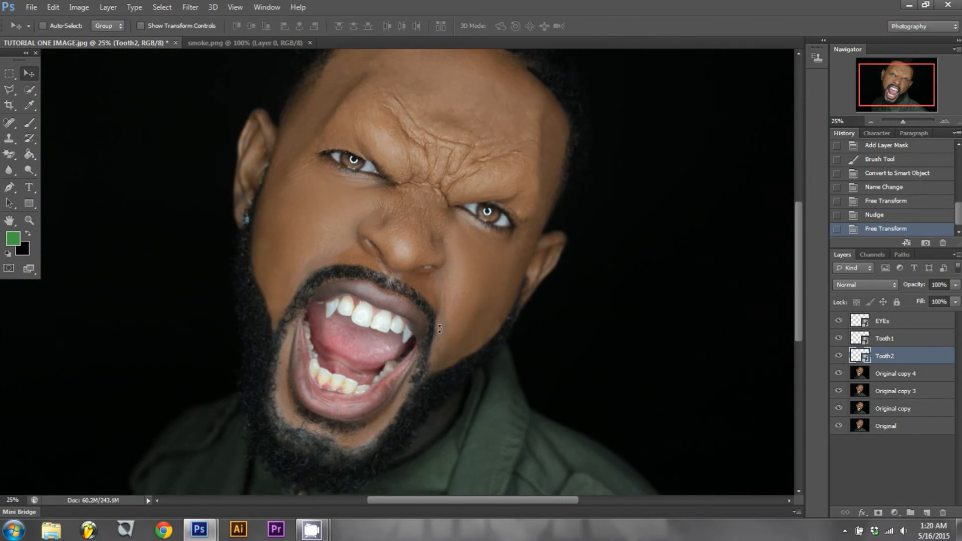
{"action": "key", "text": "Left"}
{"action": "key", "text": "Left"}
{"action": "key", "text": "Left"}
{"action": "key", "text": "ctrl+t"}
{"action": "left_click_drag", "start_coordinate": [417, 333], "coordinate": [419, 331]}
{"action": "key", "text": "Return"}
{"action": "key", "text": "Left"}
{"action": "key", "text": "Left"}
{"action": "key", "text": "Left"}
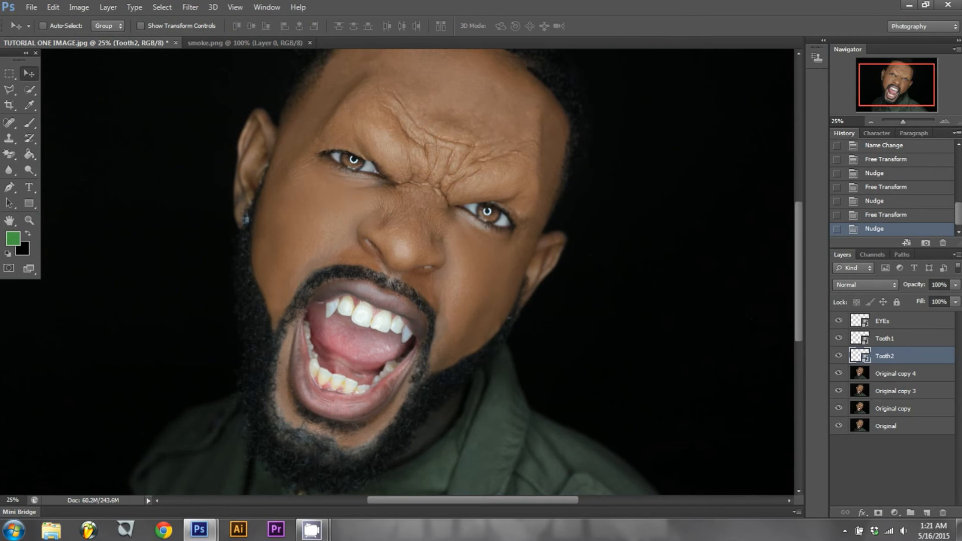
{"action": "left_click", "coordinate": [872, 122]}
{"action": "left_click", "coordinate": [872, 121]}
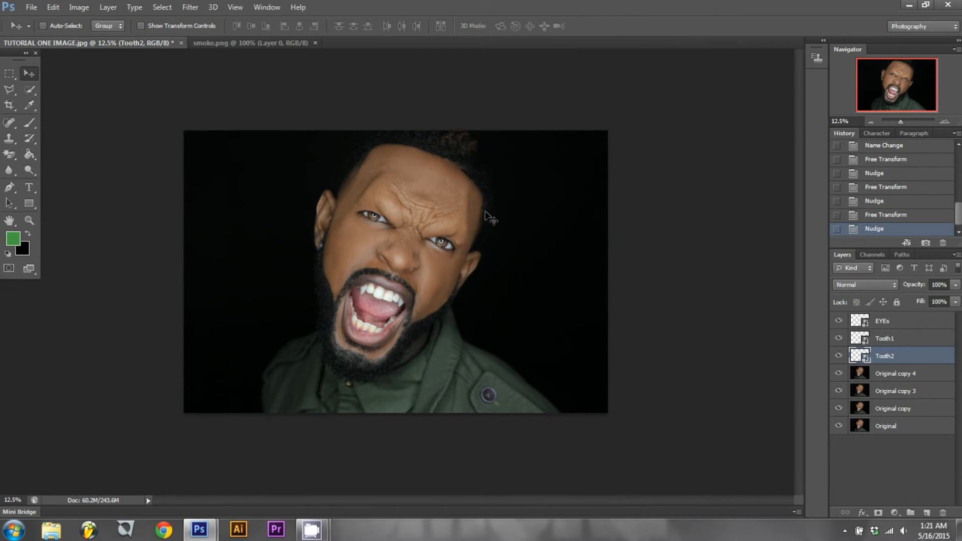
{"action": "left_click", "coordinate": [945, 122]}
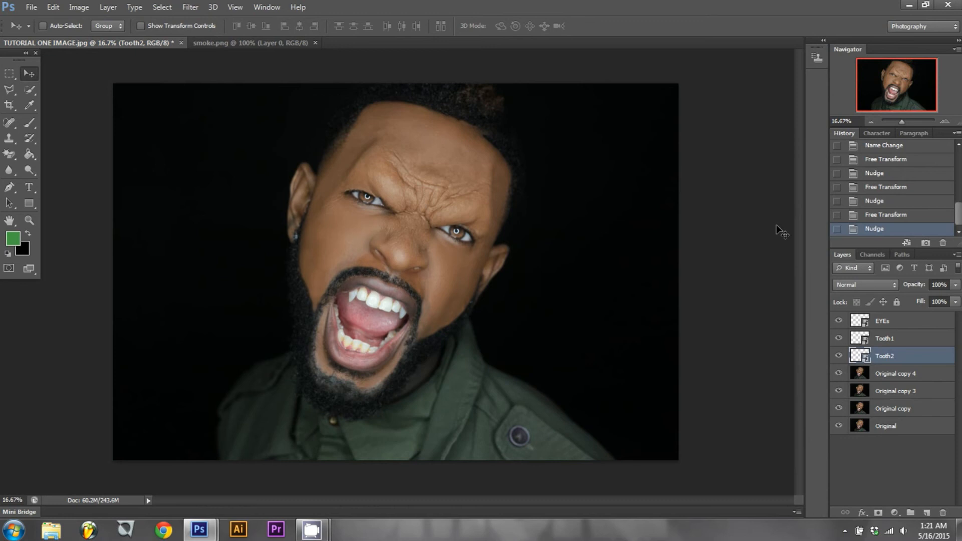
Add a Brightness/Contrast adjustment layer above the EYEs layer with brightness 28 and contrast 33.
{"action": "left_click", "coordinate": [894, 322]}
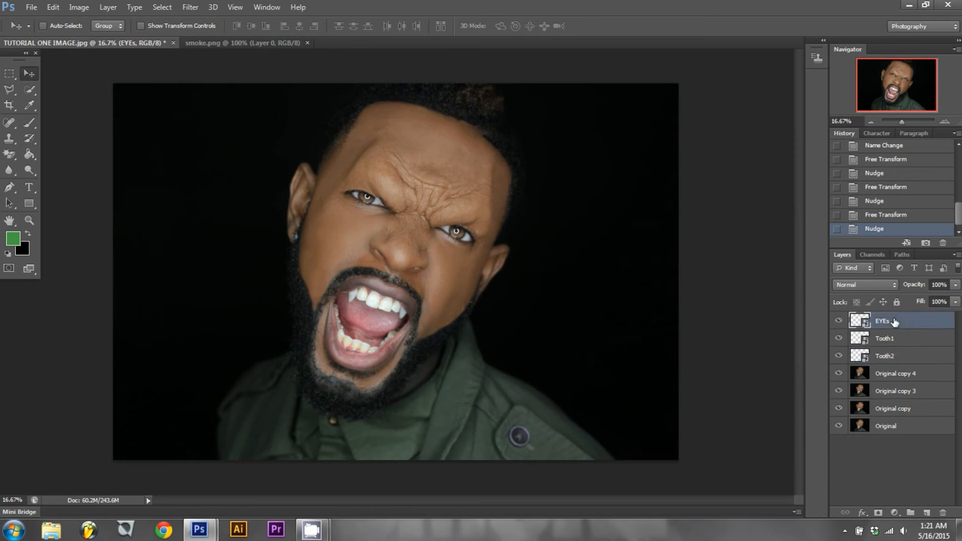
{"action": "left_click", "coordinate": [894, 514]}
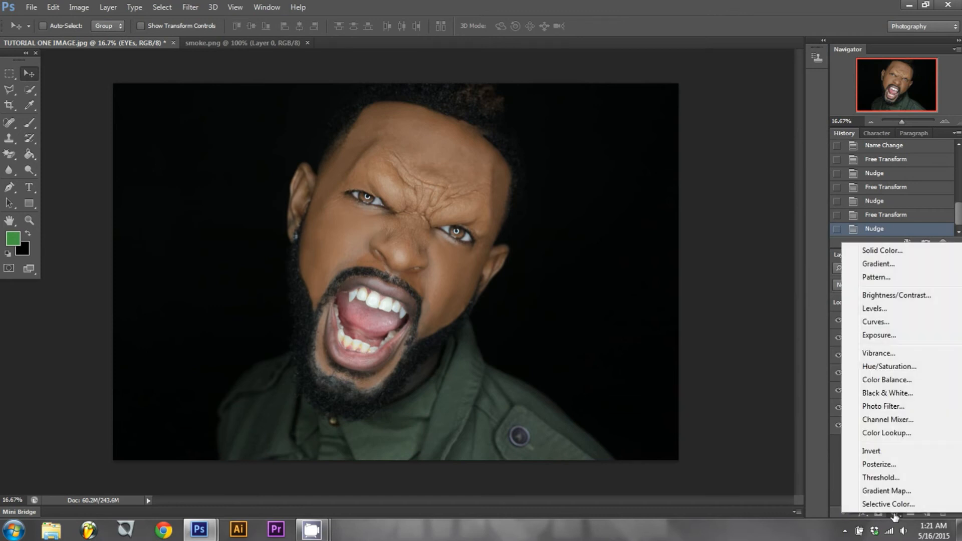
{"action": "left_click", "coordinate": [895, 296]}
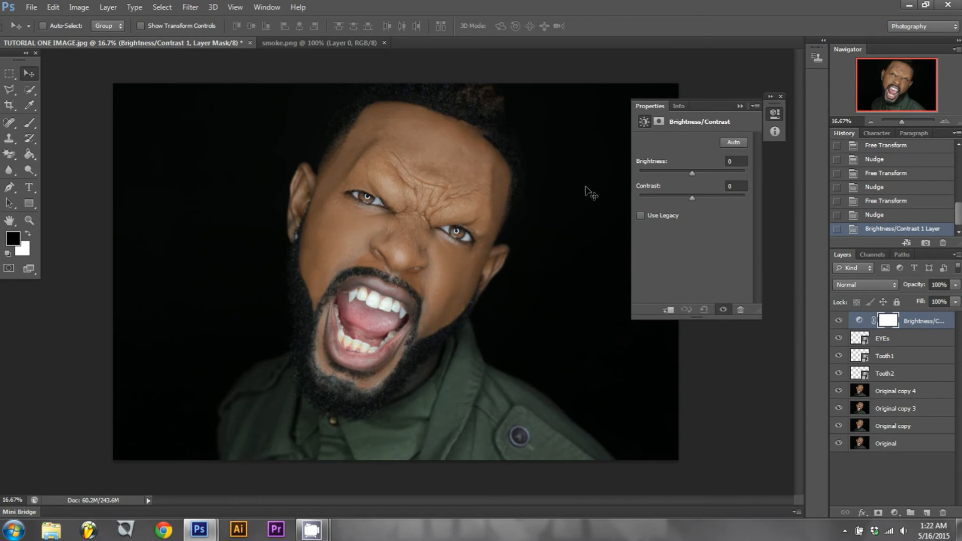
{"action": "left_click", "coordinate": [735, 161]}
{"action": "type", "text": "28"}
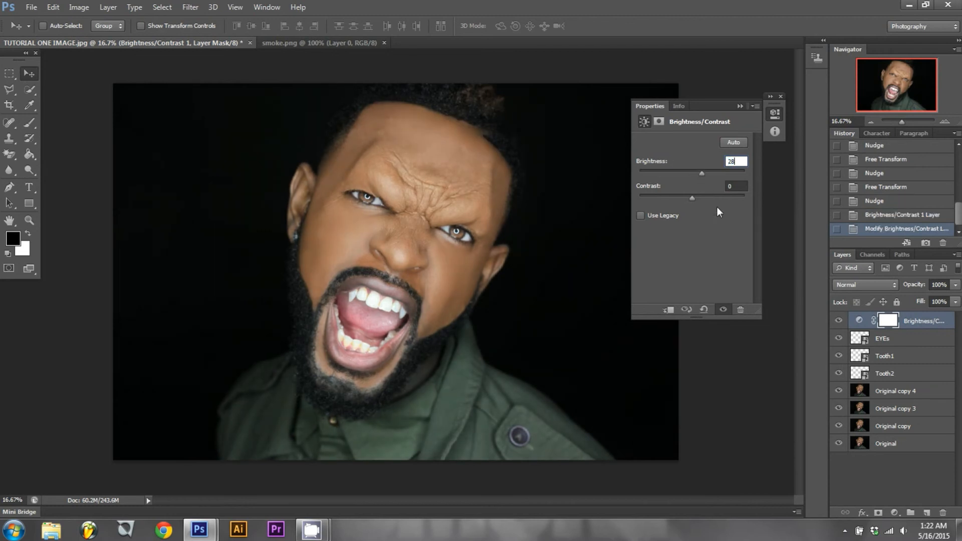
{"action": "left_click", "coordinate": [741, 189]}
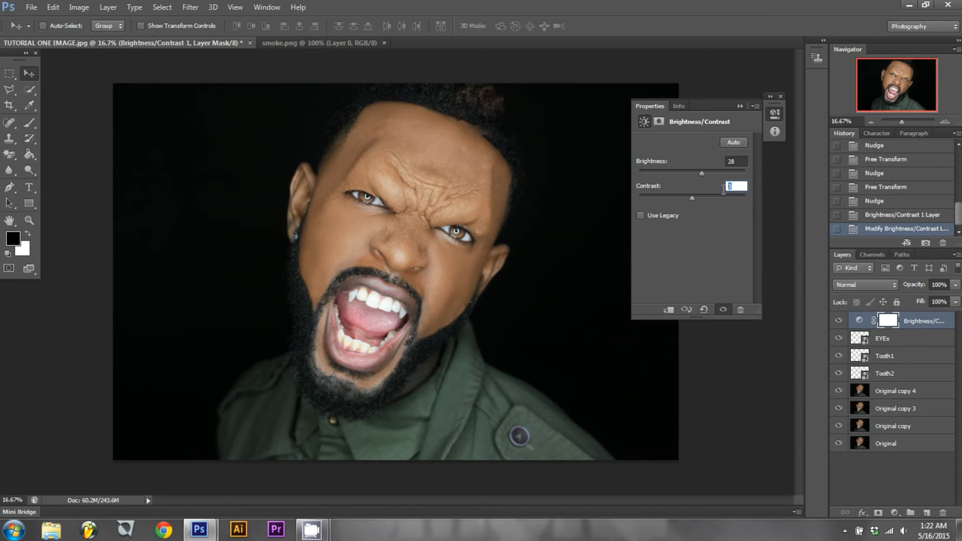
{"action": "type", "text": "33"}
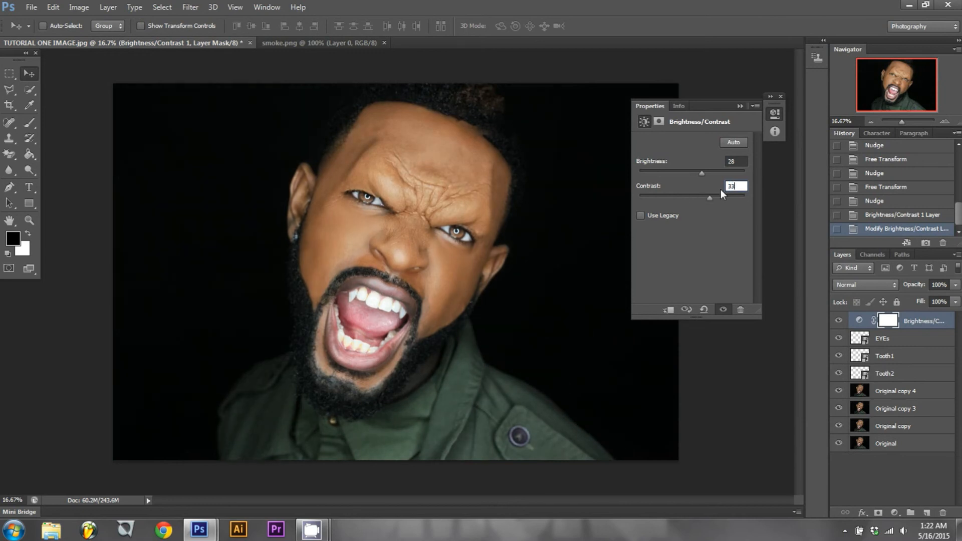
{"action": "left_click", "coordinate": [741, 105]}
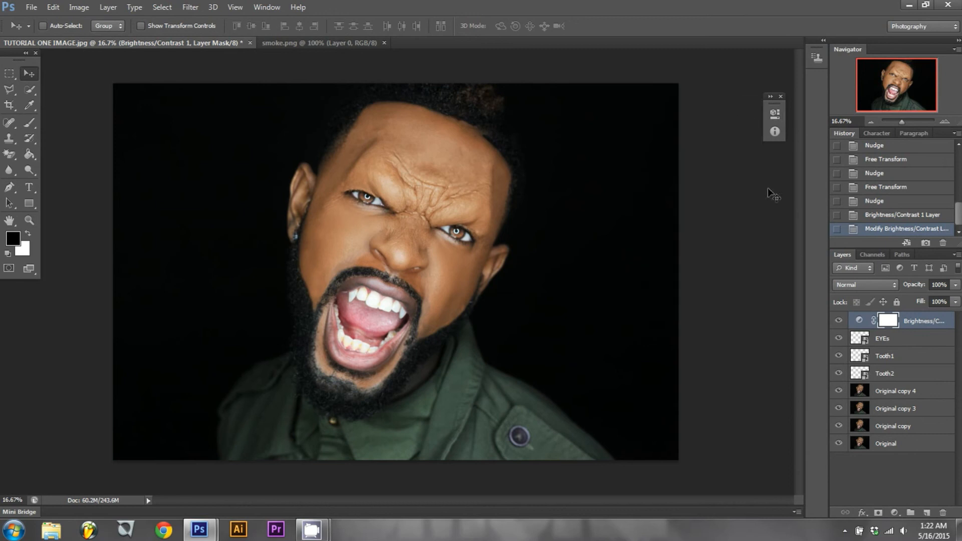
Add a Color Balance adjustment layer with midtones Cyan-Red at 20 and Yellow-Blue at -42, and lower its opacity to 51%.
{"action": "left_click", "coordinate": [896, 511]}
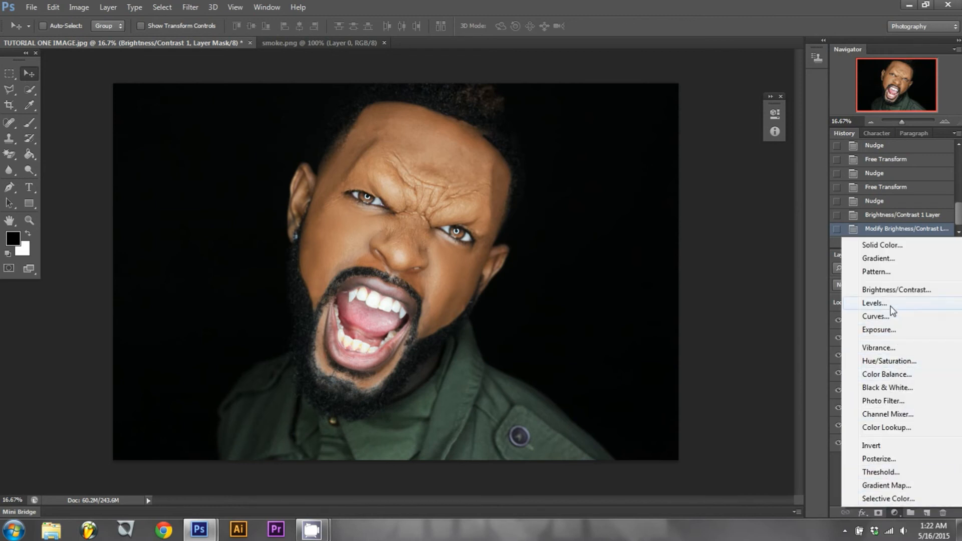
{"action": "left_click", "coordinate": [883, 372]}
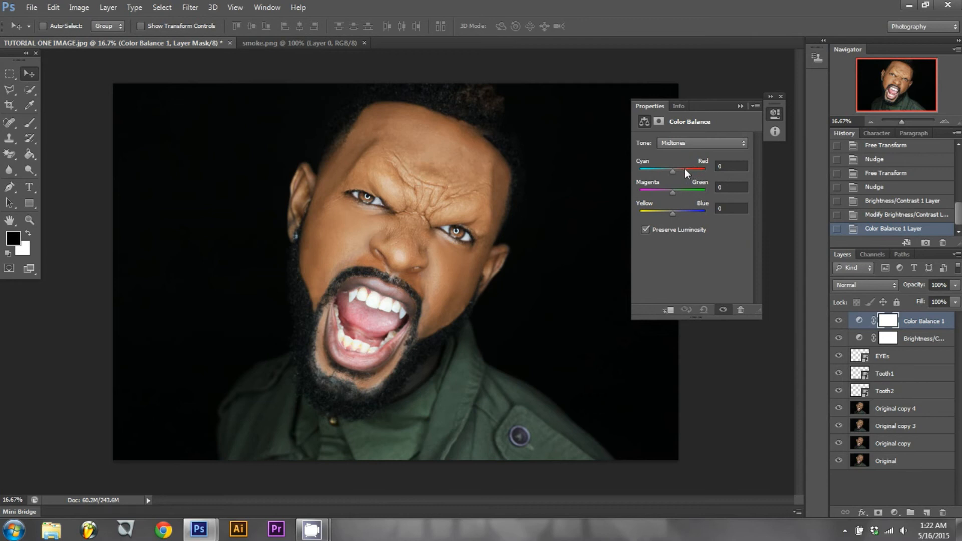
{"action": "left_click", "coordinate": [721, 168]}
{"action": "type", "text": "20"}
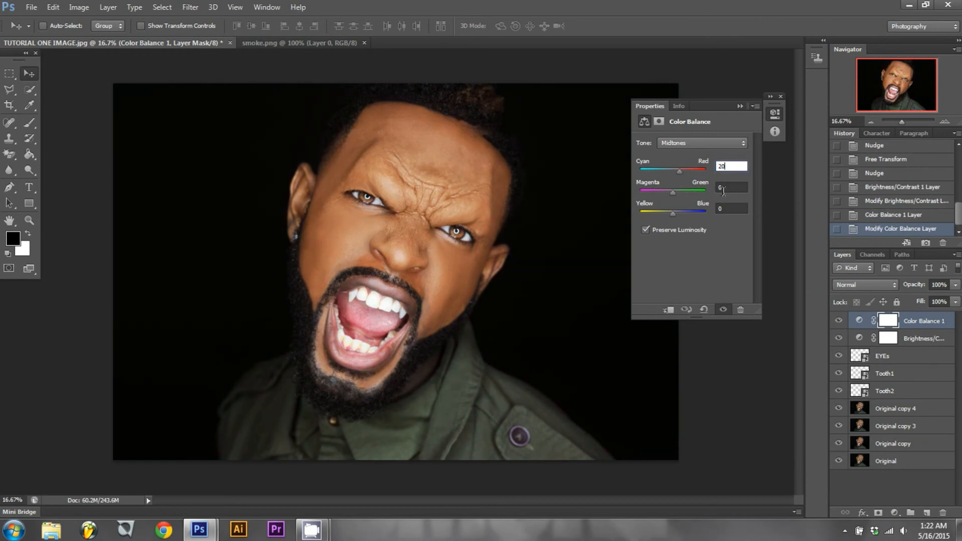
{"action": "left_click", "coordinate": [728, 210]}
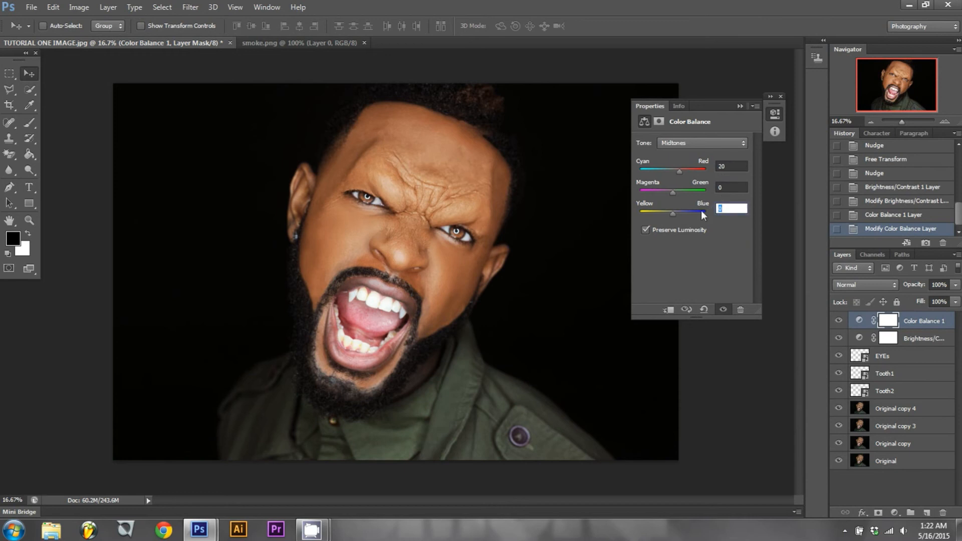
{"action": "type", "text": "-42"}
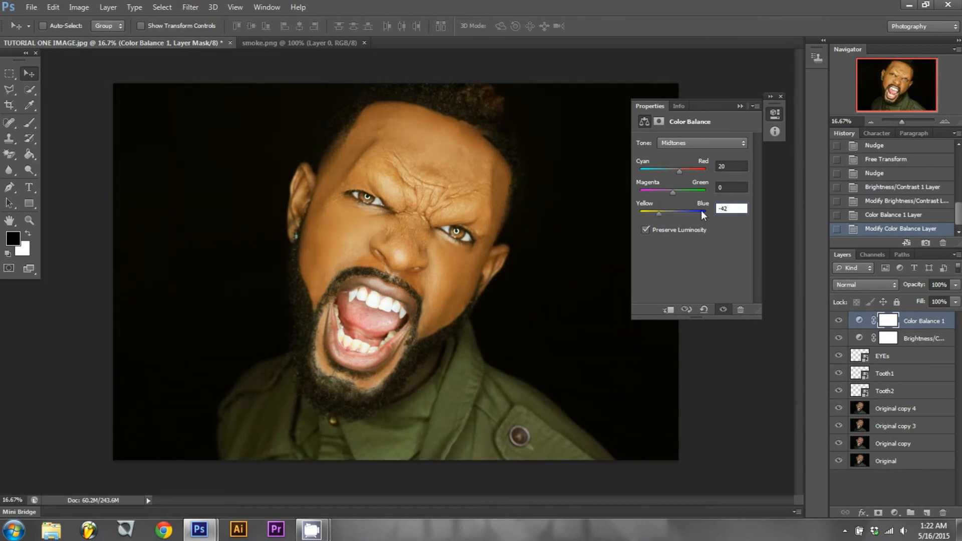
{"action": "left_click", "coordinate": [743, 104]}
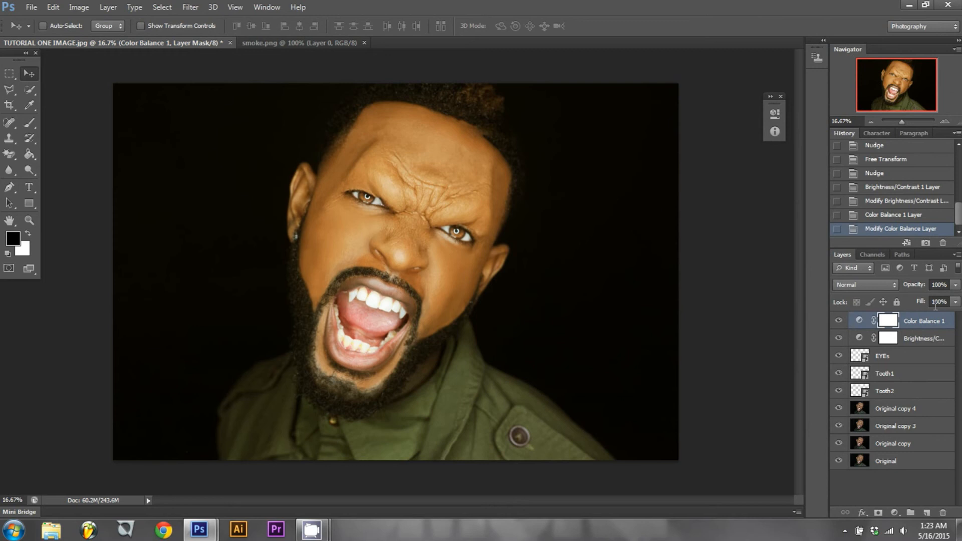
{"action": "left_click", "coordinate": [956, 286]}
{"action": "left_click_drag", "start_coordinate": [926, 297], "coordinate": [924, 296]}
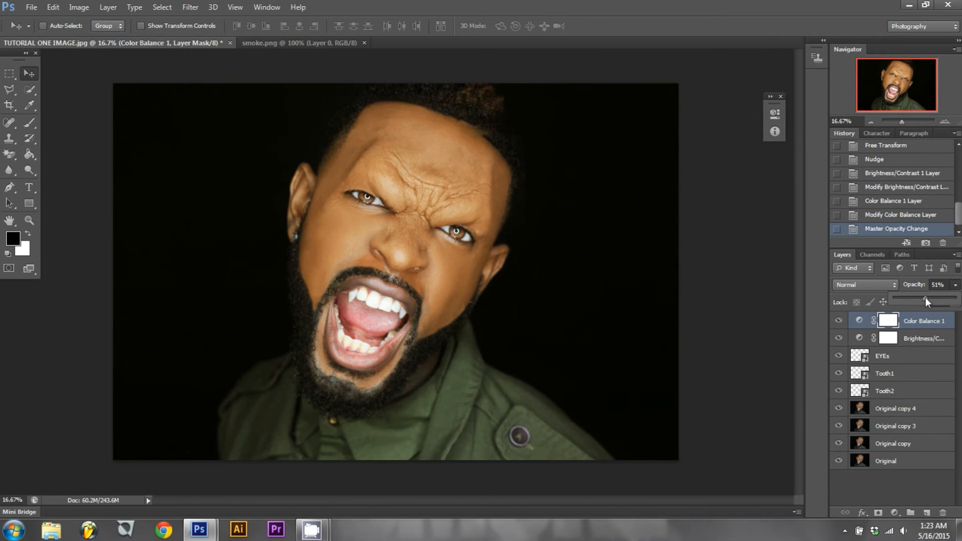
Fill the Color Balance layer's mask with black using the Paint Bucket.
{"action": "left_click", "coordinate": [886, 324]}
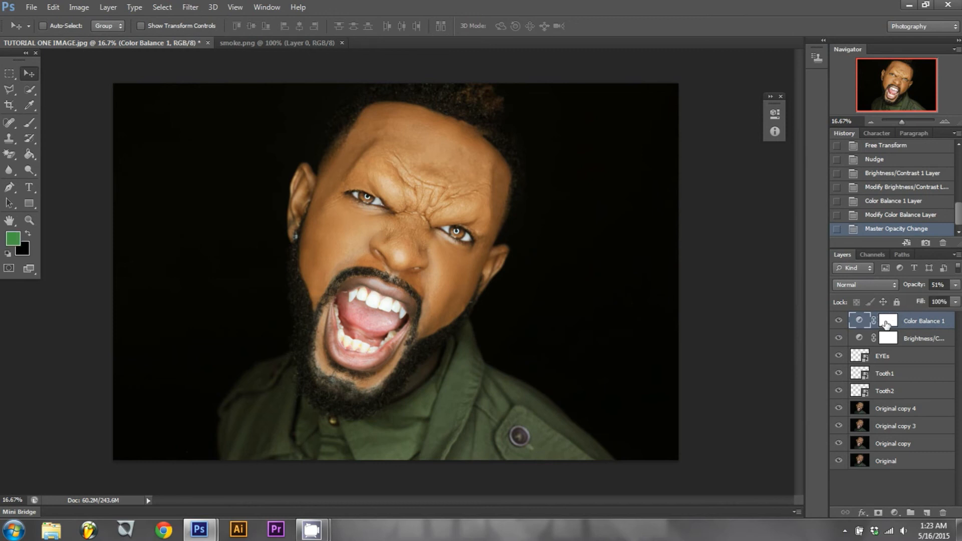
{"action": "left_click", "coordinate": [889, 324]}
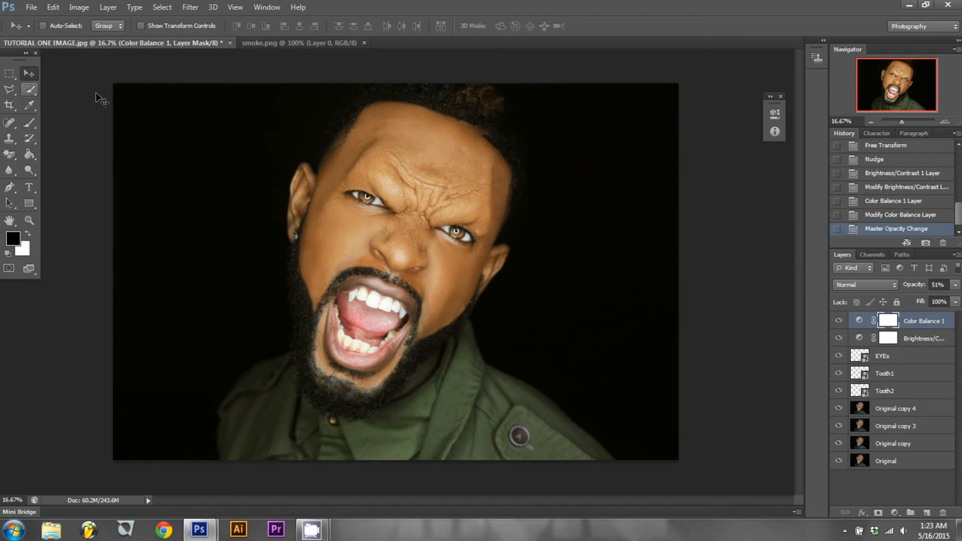
{"action": "left_click", "coordinate": [30, 154]}
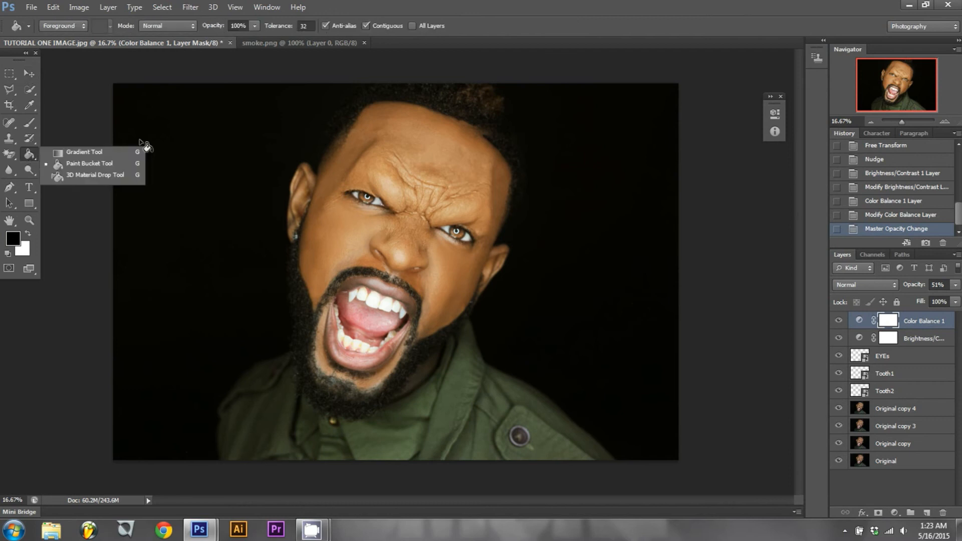
{"action": "left_click", "coordinate": [283, 134]}
{"action": "left_click", "coordinate": [284, 135]}
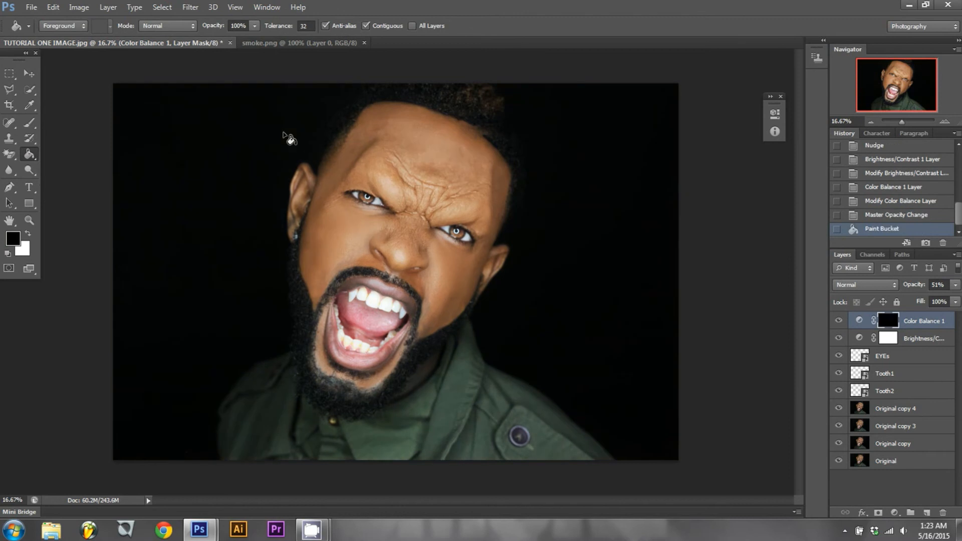
Paint white over the face and hair on the Color Balance mask with a soft 825 px brush to reveal the warm tint.
{"action": "left_click", "coordinate": [30, 123]}
{"action": "left_click", "coordinate": [69, 125]}
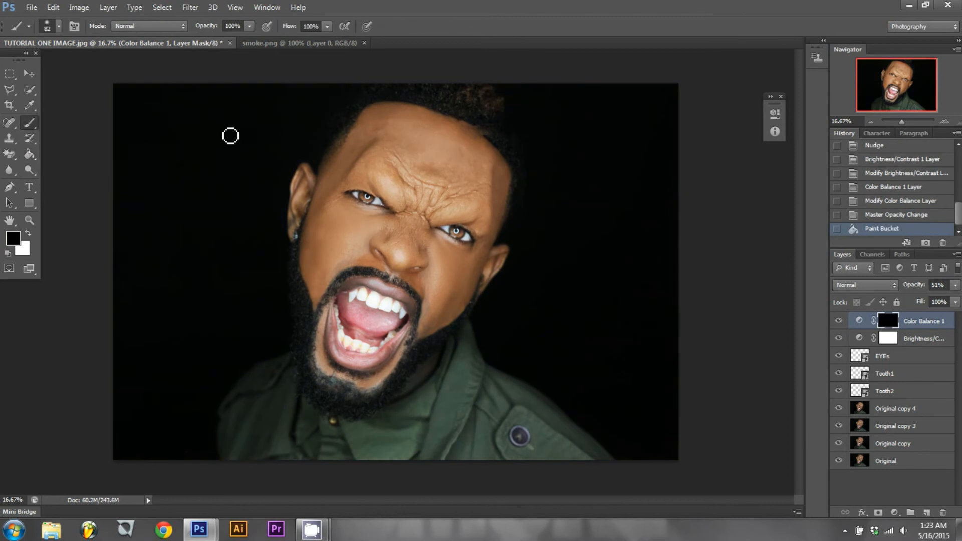
{"action": "left_click", "coordinate": [58, 26]}
{"action": "left_click", "coordinate": [107, 64]}
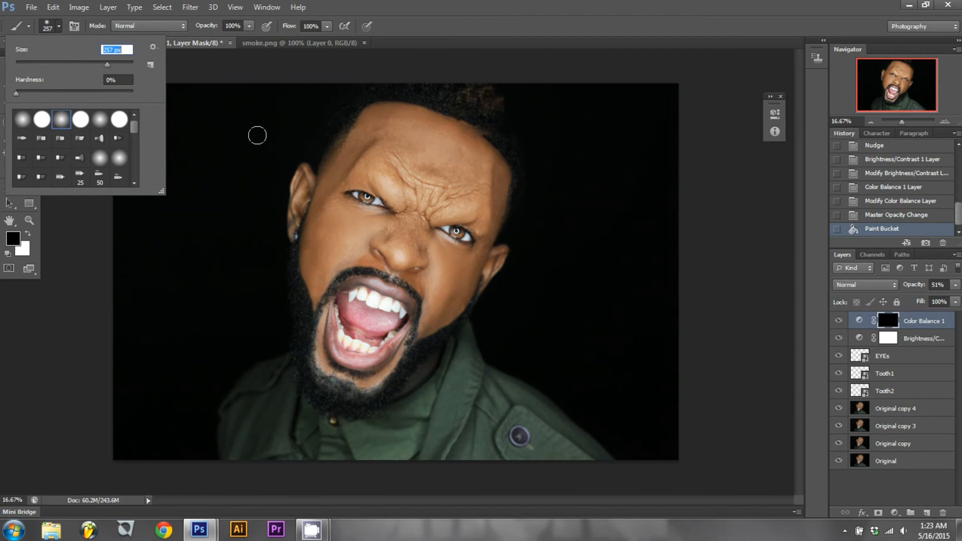
{"action": "left_click", "coordinate": [122, 64]}
{"action": "left_click", "coordinate": [28, 235]}
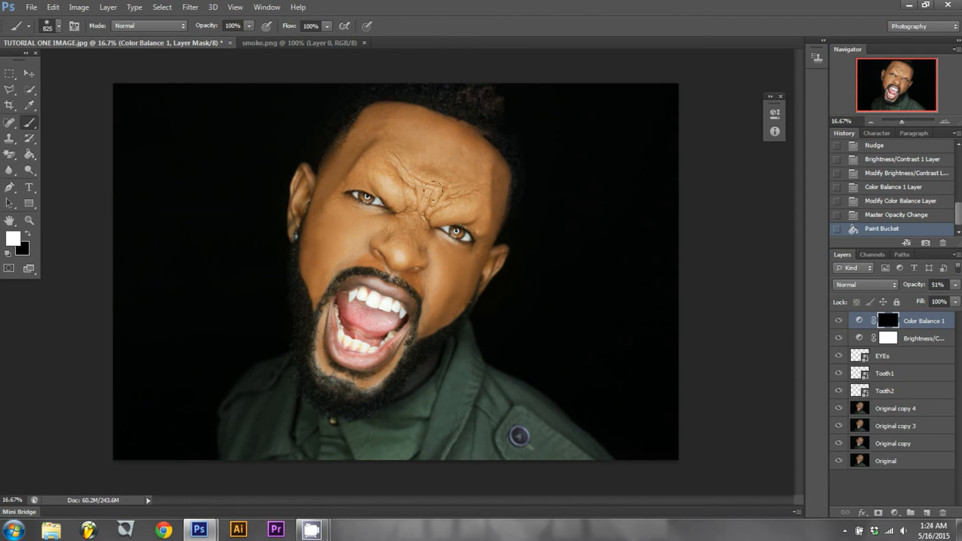
{"action": "left_click", "coordinate": [432, 168]}
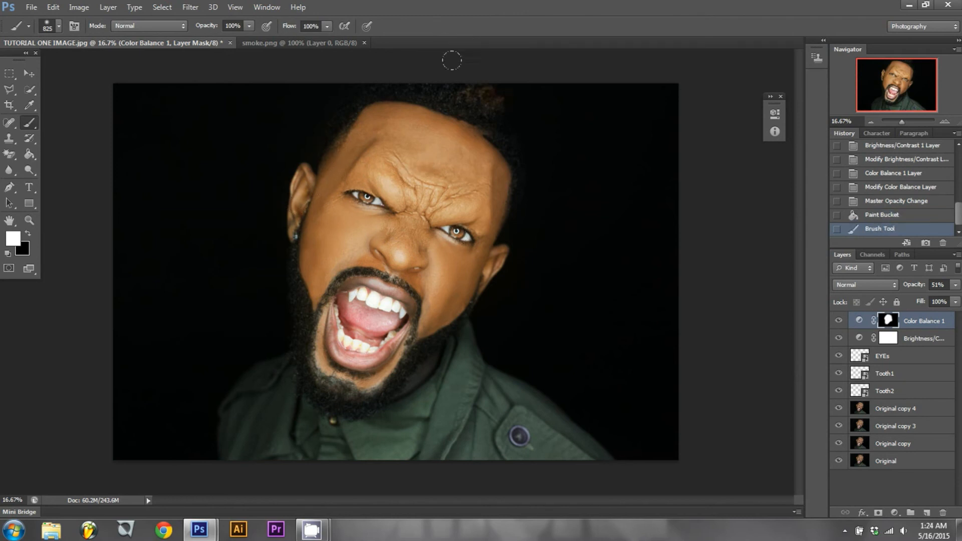
{"action": "left_click", "coordinate": [460, 54]}
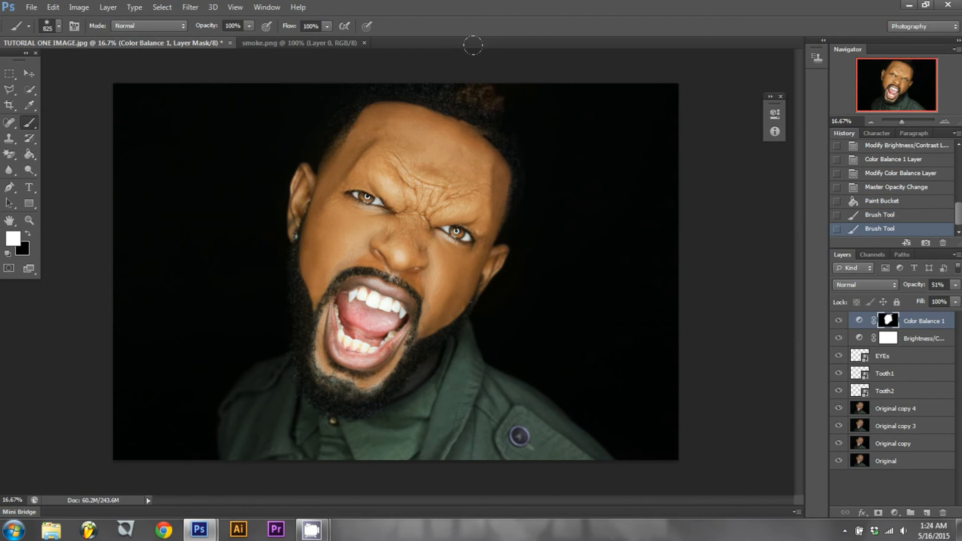
{"action": "left_click", "coordinate": [468, 50]}
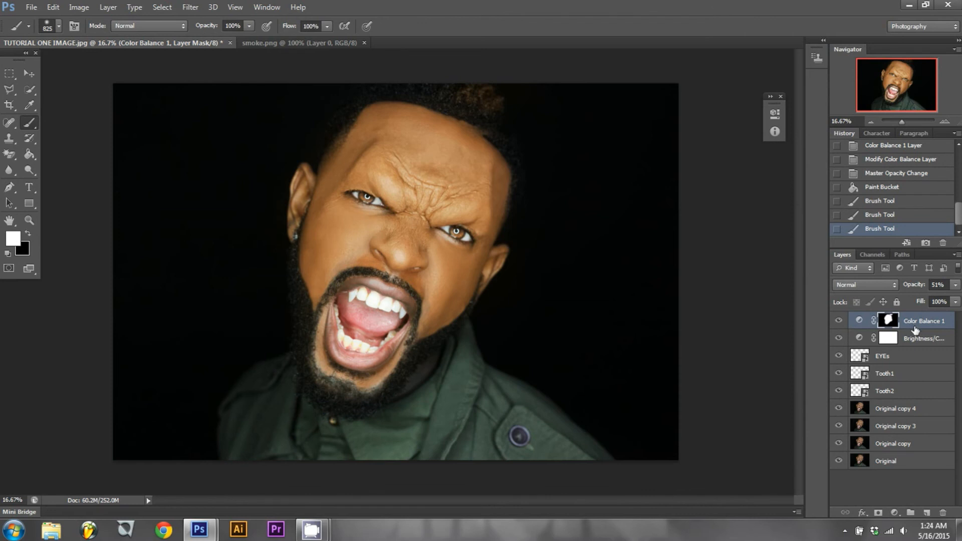
{"action": "left_click", "coordinate": [897, 461], "text": "shift"}
{"action": "left_click_drag", "start_coordinate": [897, 462], "coordinate": [911, 513]}
{"action": "right_click", "coordinate": [884, 320]}
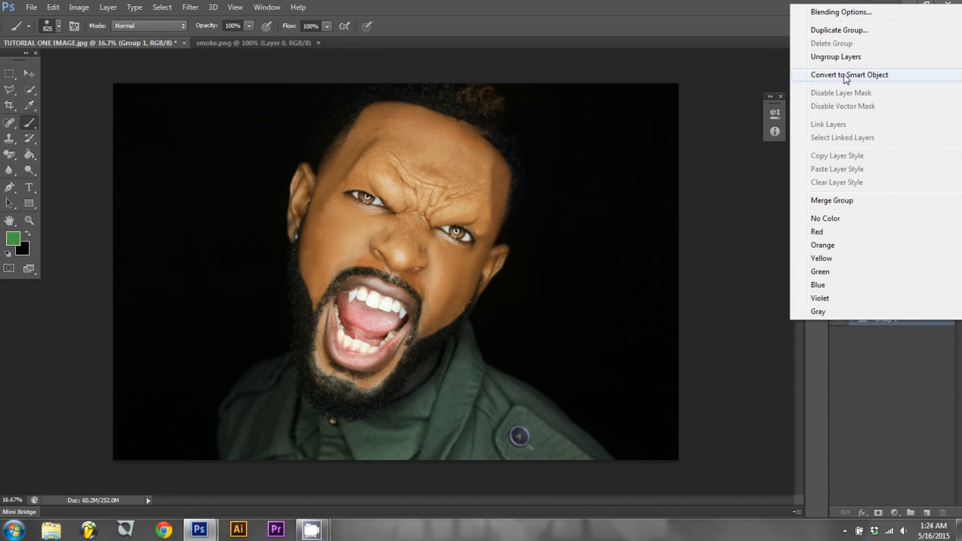
{"action": "left_click", "coordinate": [886, 344]}
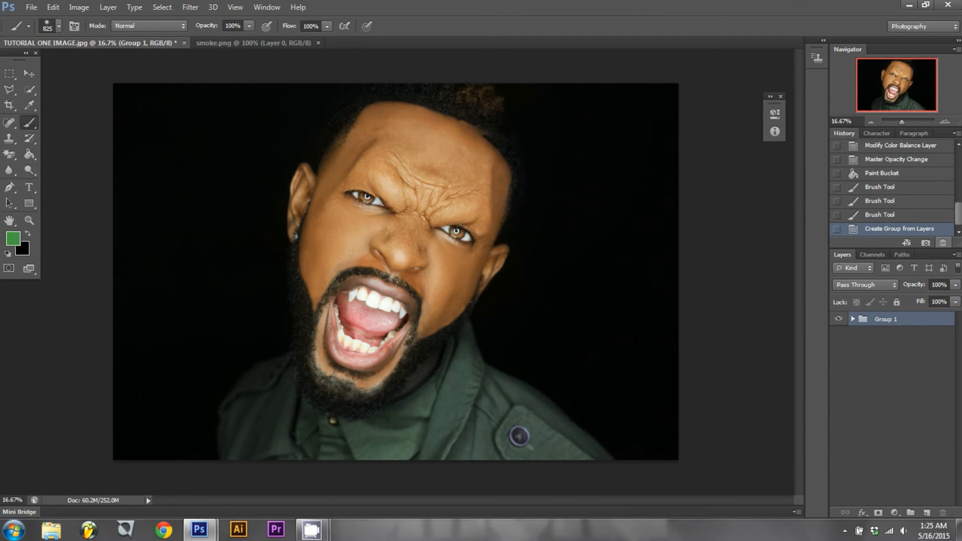
{"action": "key", "text": "ctrl+z"}
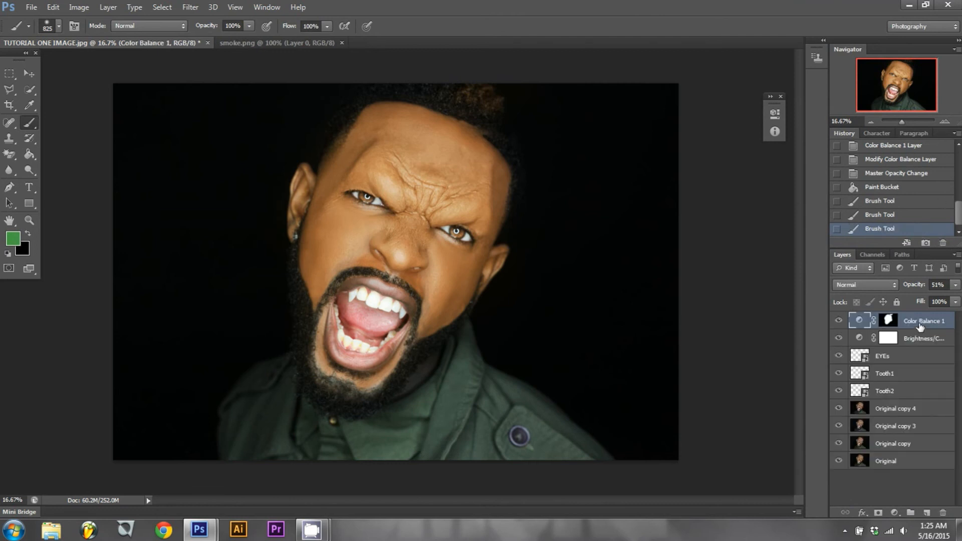
Hide the Original layer, group all the layers above it, and convert that group to a smart object.
{"action": "left_click", "coordinate": [911, 444], "text": "shift"}
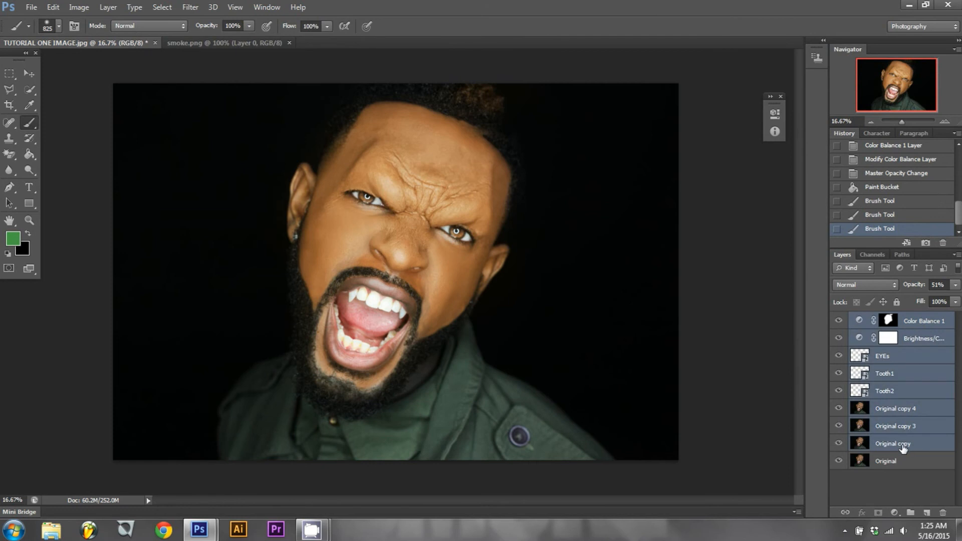
{"action": "left_click", "coordinate": [839, 461]}
{"action": "left_click_drag", "start_coordinate": [907, 445], "coordinate": [910, 512]}
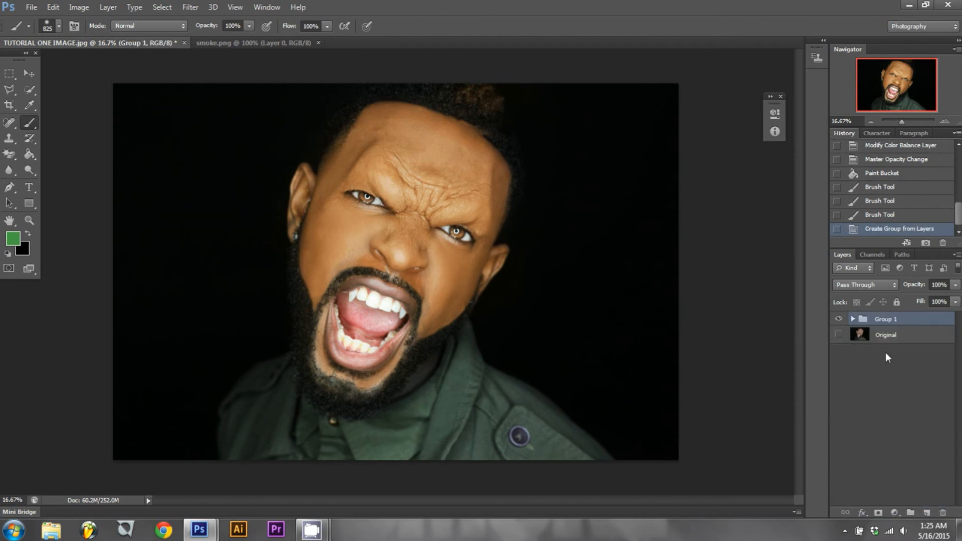
{"action": "right_click", "coordinate": [882, 321]}
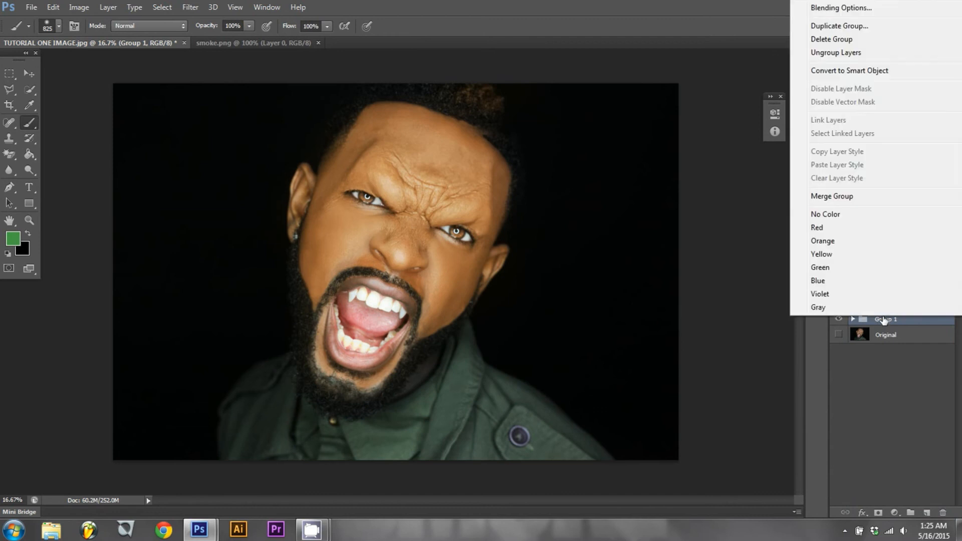
{"action": "left_click", "coordinate": [846, 71]}
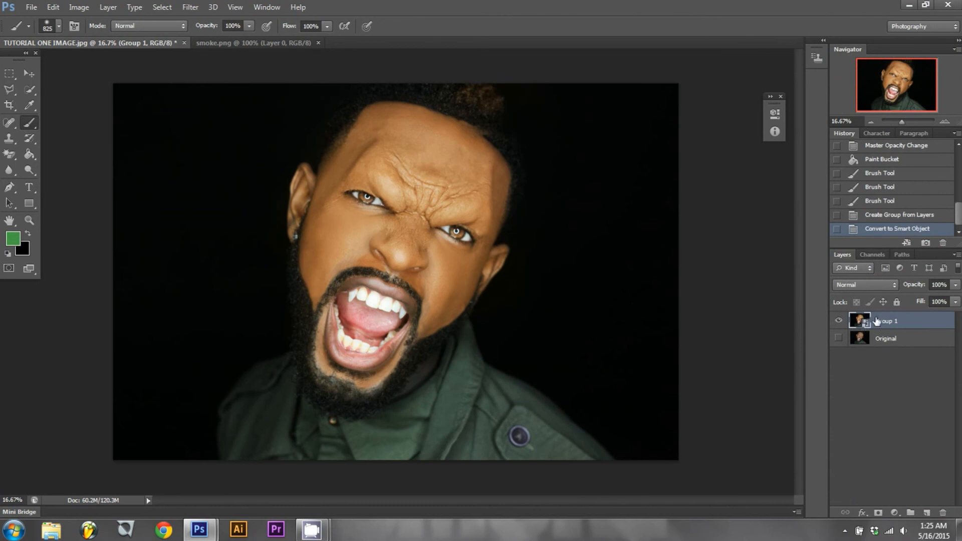
{"action": "left_click", "coordinate": [839, 322]}
{"action": "left_click", "coordinate": [839, 322]}
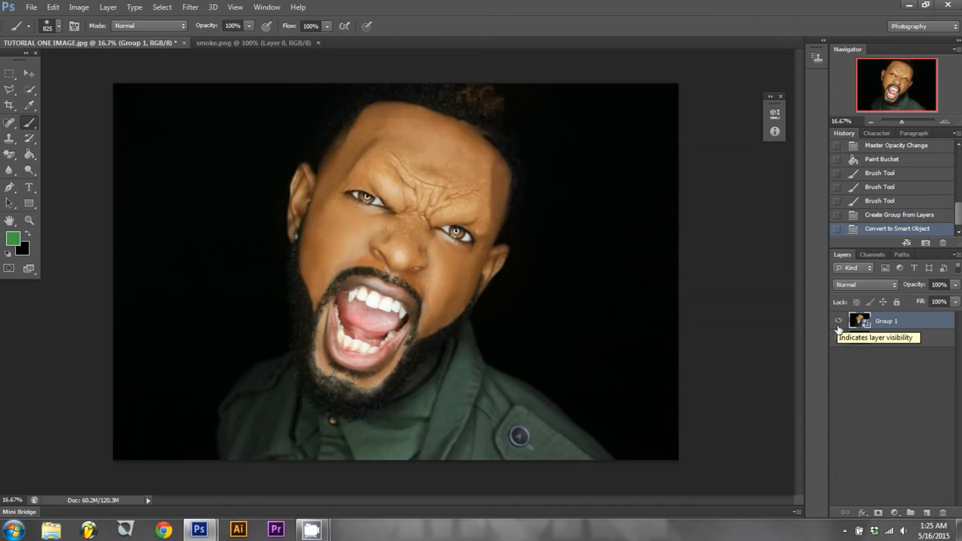
{"action": "left_click", "coordinate": [839, 321]}
{"action": "left_click", "coordinate": [839, 321]}
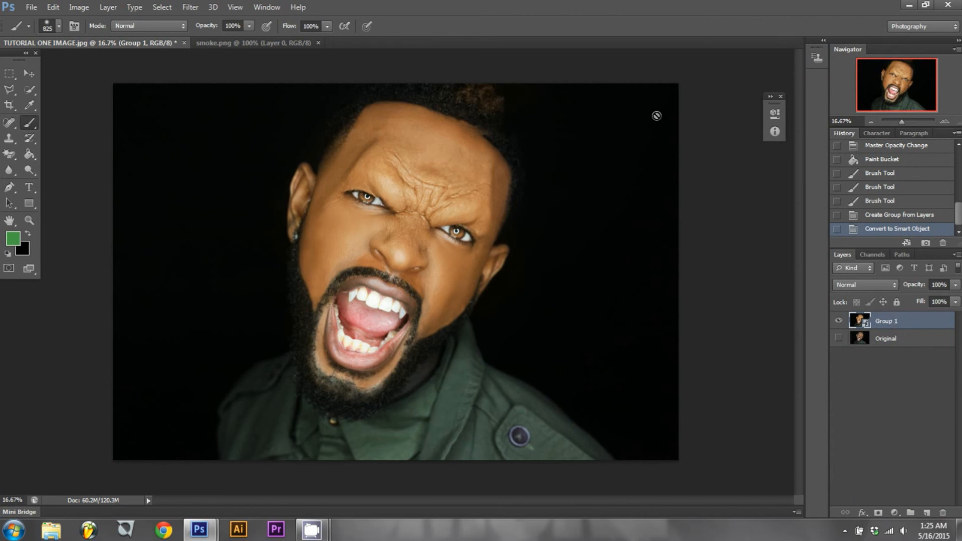
Sharpen the Group 1 smart object with Unsharp Mask at amount 50%, radius about 5 pixels and threshold 0.
{"action": "left_click", "coordinate": [191, 8]}
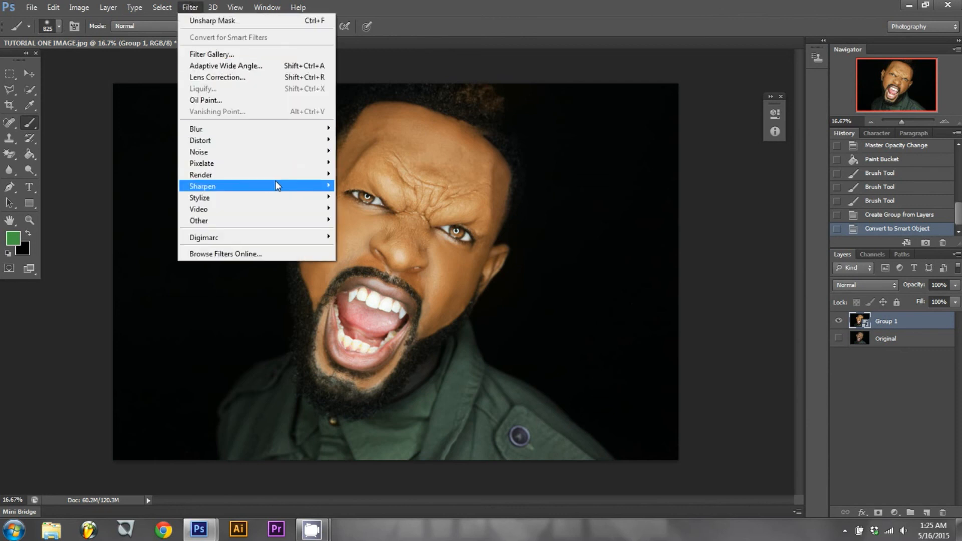
{"action": "mouse_move", "coordinate": [275, 186]}
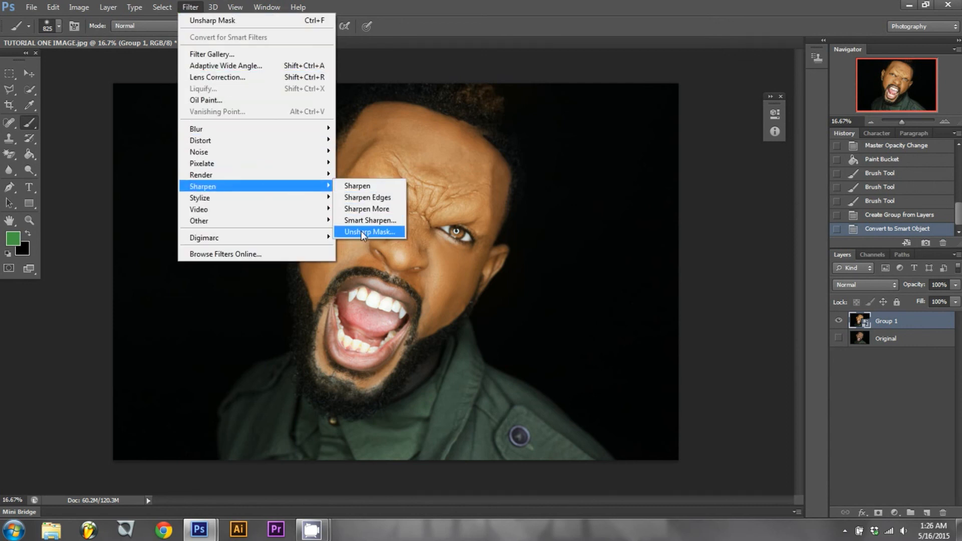
{"action": "left_click", "coordinate": [361, 231]}
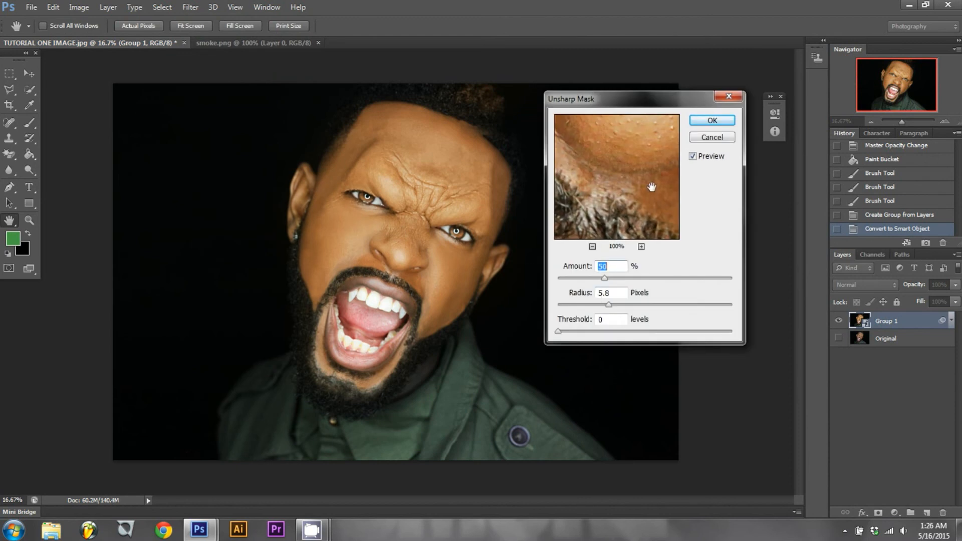
{"action": "left_click_drag", "start_coordinate": [610, 304], "coordinate": [607, 305]}
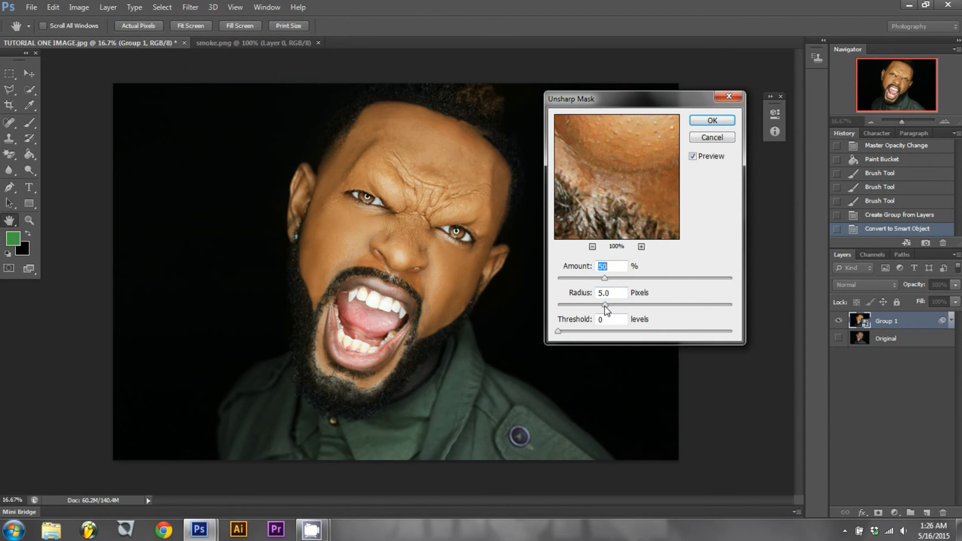
{"action": "left_click_drag", "start_coordinate": [604, 305], "coordinate": [603, 306]}
{"action": "left_click", "coordinate": [712, 122]}
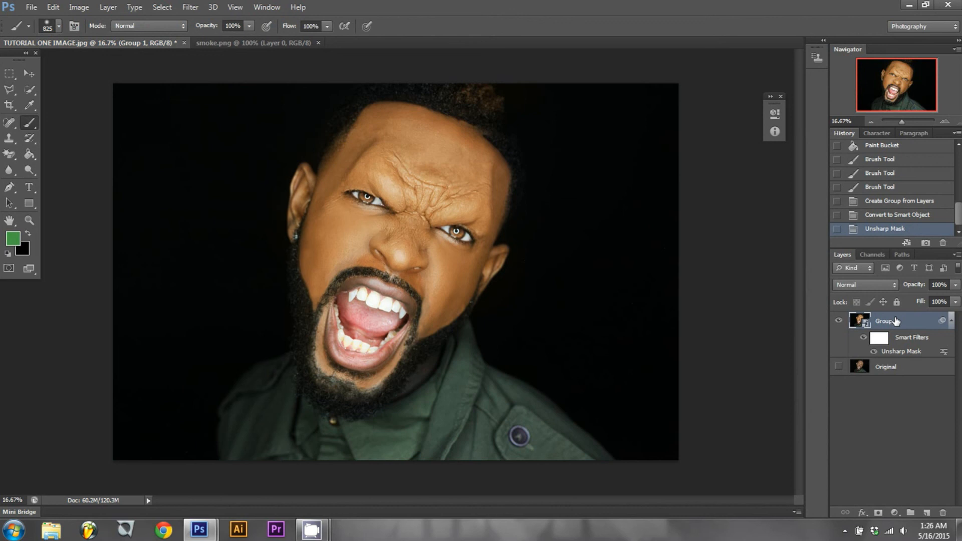
Duplicate the Group 1 smart object and apply Motion Blur to the copy with angle -4° and distance 1000 pixels.
{"action": "left_click_drag", "start_coordinate": [897, 321], "coordinate": [926, 513]}
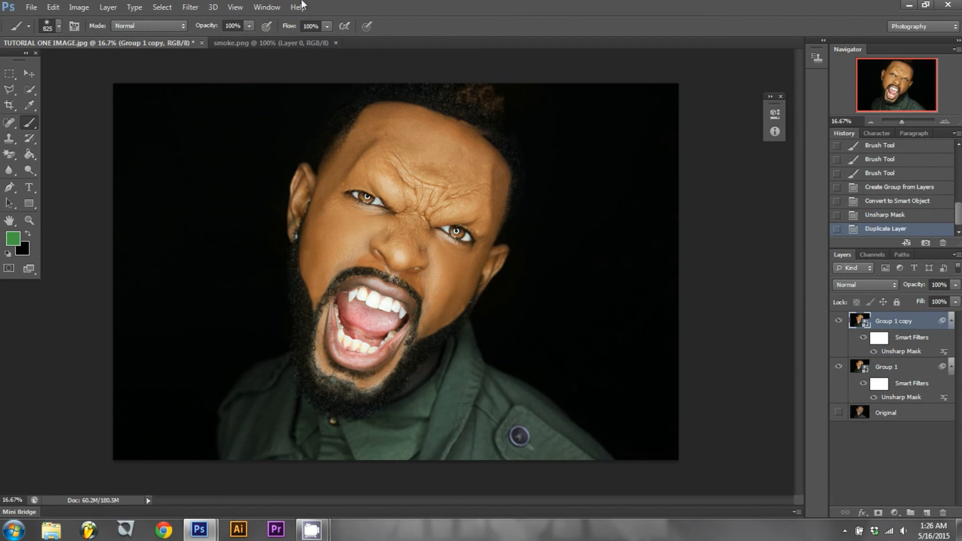
{"action": "left_click", "coordinate": [188, 7]}
{"action": "mouse_move", "coordinate": [259, 128]}
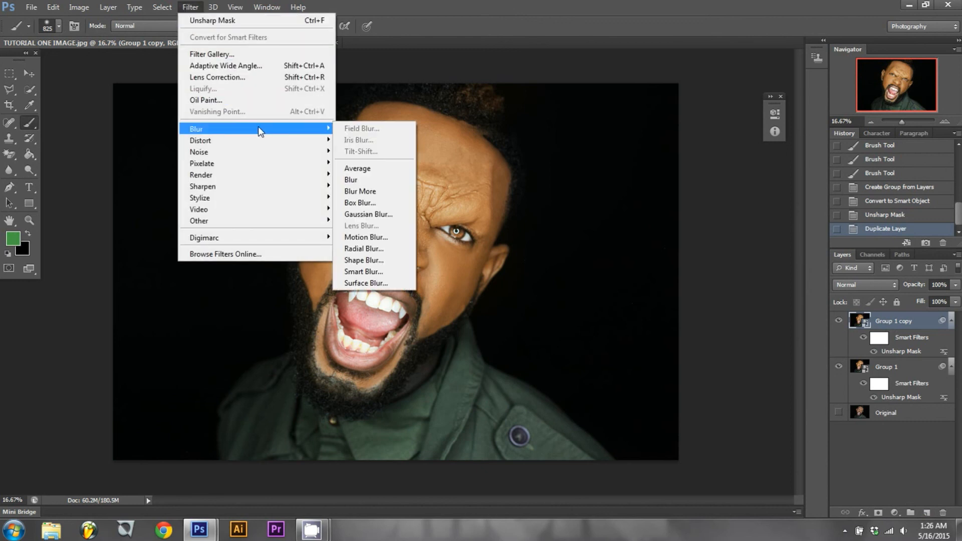
{"action": "left_click", "coordinate": [369, 236]}
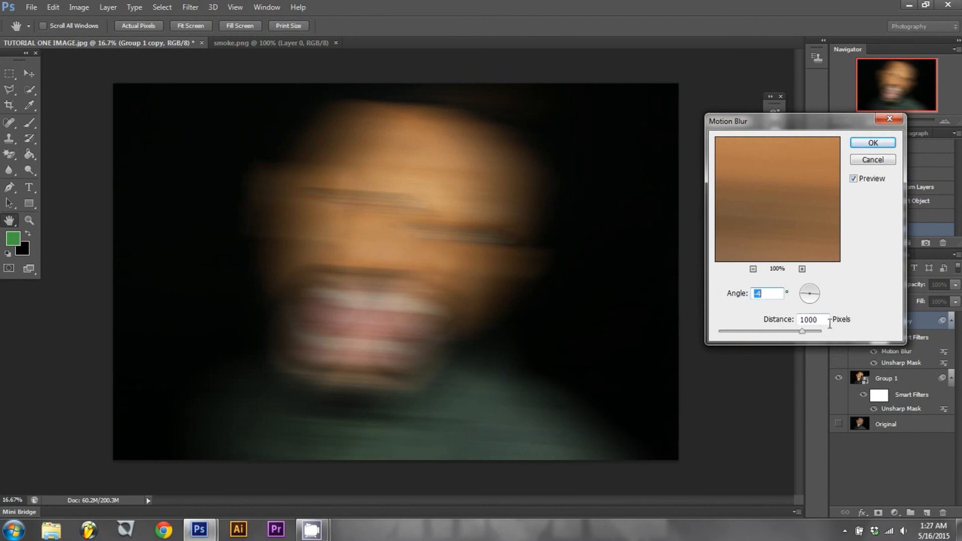
{"action": "left_click", "coordinate": [881, 144]}
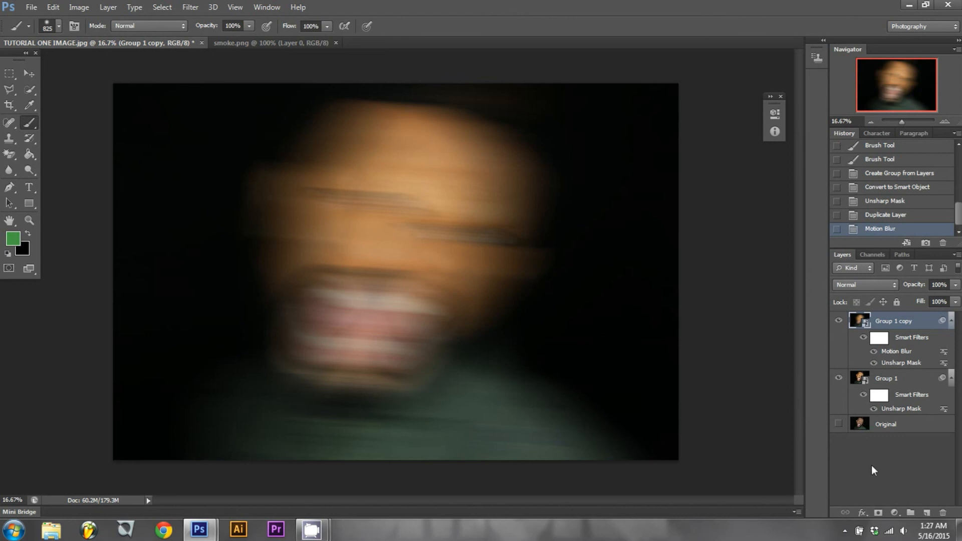
Add a layer mask to the blurred copy and paint black over the man's face, hair and jacket with the soft 825 px brush.
{"action": "left_click", "coordinate": [878, 513]}
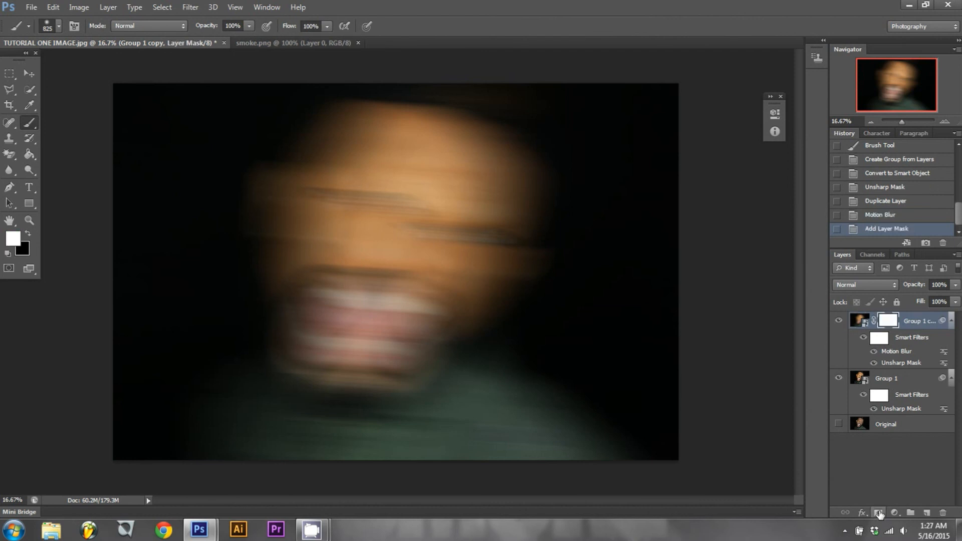
{"action": "left_click", "coordinate": [29, 233]}
{"action": "mouse_move", "coordinate": [415, 80]}
{"action": "left_mouse_down"}
{"action": "mouse_move", "coordinate": [350, 235]}
{"action": "mouse_move", "coordinate": [429, 75]}
{"action": "mouse_move", "coordinate": [391, 201]}
{"action": "mouse_move", "coordinate": [363, 231]}
{"action": "mouse_move", "coordinate": [382, 115]}
{"action": "mouse_move", "coordinate": [326, 262]}
{"action": "mouse_move", "coordinate": [333, 231]}
{"action": "mouse_move", "coordinate": [352, 263]}
{"action": "mouse_move", "coordinate": [403, 227]}
{"action": "mouse_move", "coordinate": [426, 147]}
{"action": "mouse_move", "coordinate": [441, 186]}
{"action": "mouse_move", "coordinate": [455, 111]}
{"action": "mouse_move", "coordinate": [451, 139]}
{"action": "left_mouse_up"}
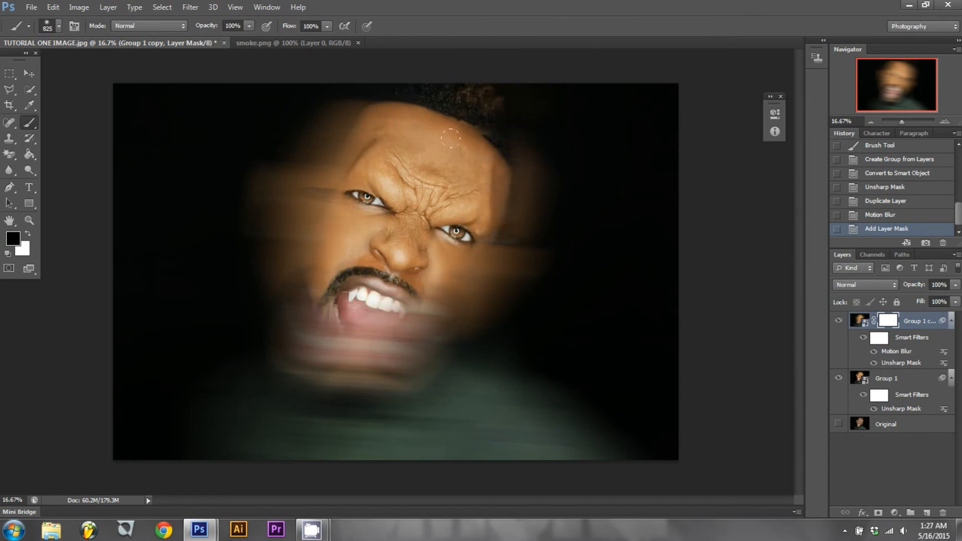
{"action": "mouse_move", "coordinate": [447, 171]}
{"action": "left_mouse_down"}
{"action": "mouse_move", "coordinate": [489, 273]}
{"action": "mouse_move", "coordinate": [497, 268]}
{"action": "mouse_move", "coordinate": [411, 311]}
{"action": "mouse_move", "coordinate": [372, 231]}
{"action": "mouse_move", "coordinate": [391, 360]}
{"action": "mouse_move", "coordinate": [325, 351]}
{"action": "mouse_move", "coordinate": [386, 454]}
{"action": "mouse_move", "coordinate": [468, 424]}
{"action": "mouse_move", "coordinate": [552, 443]}
{"action": "mouse_move", "coordinate": [501, 401]}
{"action": "mouse_move", "coordinate": [507, 440]}
{"action": "left_mouse_up"}
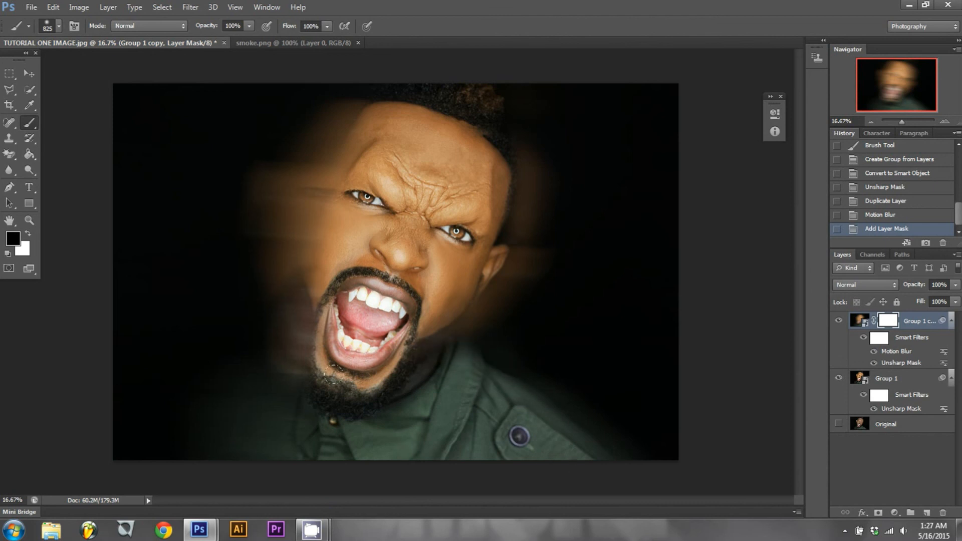
{"action": "mouse_move", "coordinate": [198, 432]}
{"action": "left_mouse_down"}
{"action": "mouse_move", "coordinate": [212, 393]}
{"action": "mouse_move", "coordinate": [289, 356]}
{"action": "mouse_move", "coordinate": [228, 408]}
{"action": "mouse_move", "coordinate": [227, 432]}
{"action": "mouse_move", "coordinate": [409, 413]}
{"action": "mouse_move", "coordinate": [508, 460]}
{"action": "mouse_move", "coordinate": [554, 444]}
{"action": "left_mouse_up"}
{"action": "mouse_move", "coordinate": [325, 288]}
{"action": "left_mouse_down"}
{"action": "mouse_move", "coordinate": [324, 157]}
{"action": "mouse_move", "coordinate": [319, 221]}
{"action": "mouse_move", "coordinate": [300, 171]}
{"action": "mouse_move", "coordinate": [305, 202]}
{"action": "left_mouse_up"}
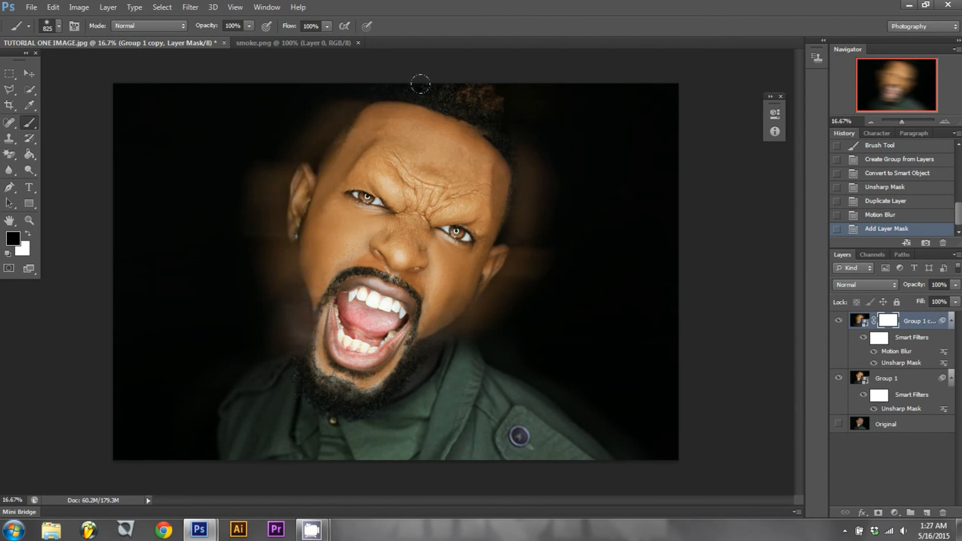
{"action": "mouse_move", "coordinate": [311, 273]}
{"action": "left_mouse_down"}
{"action": "mouse_move", "coordinate": [314, 261]}
{"action": "mouse_move", "coordinate": [314, 309]}
{"action": "mouse_move", "coordinate": [310, 264]}
{"action": "left_mouse_up"}
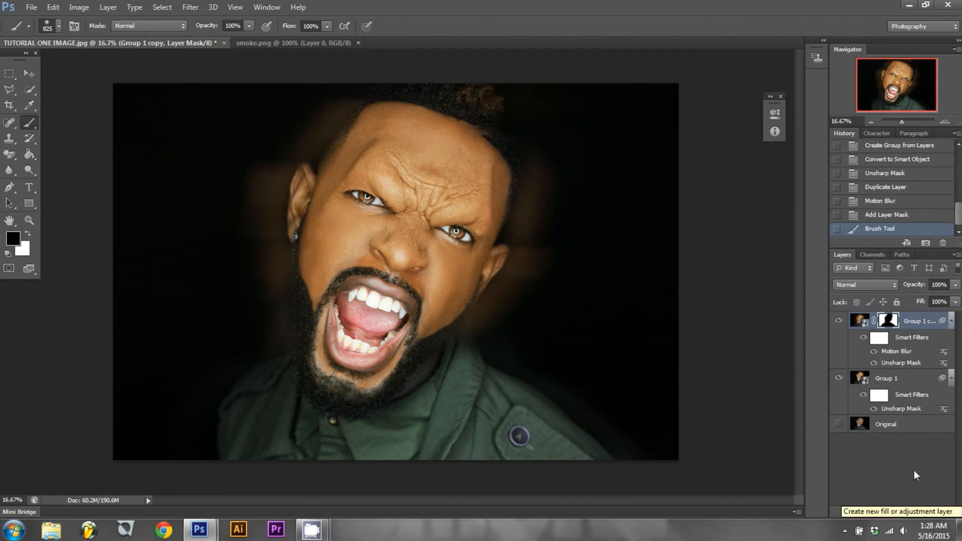
Add a Selective Color adjustment layer and set Black to +10% for the Blacks.
{"action": "left_click", "coordinate": [896, 514]}
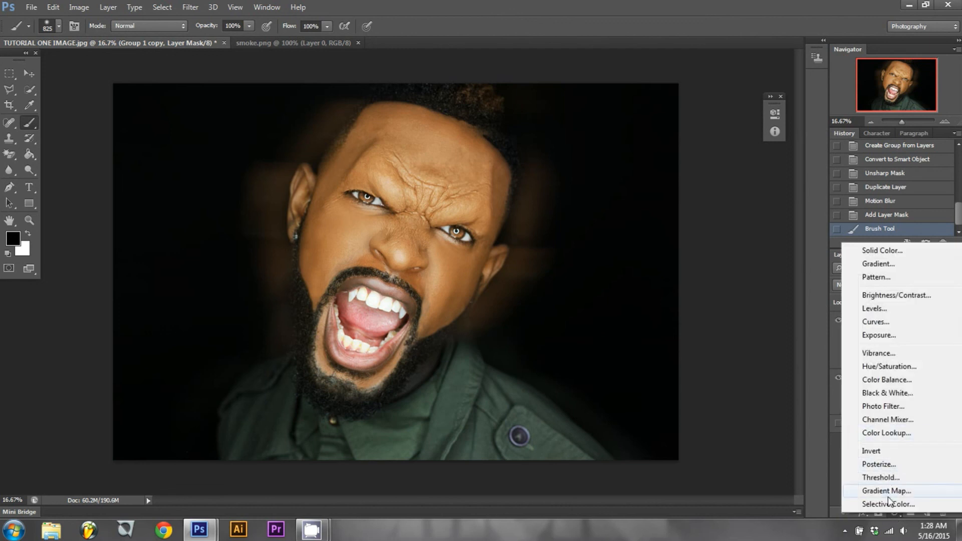
{"action": "left_click", "coordinate": [887, 504]}
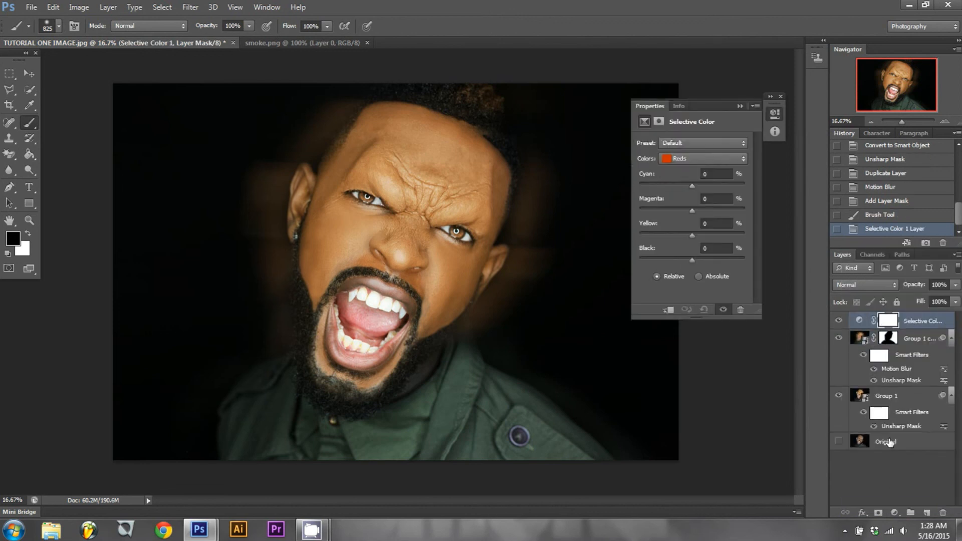
{"action": "left_click", "coordinate": [681, 158]}
{"action": "left_click", "coordinate": [688, 249]}
{"action": "mouse_move", "coordinate": [694, 264]}
{"action": "left_mouse_down"}
{"action": "mouse_move", "coordinate": [672, 264]}
{"action": "mouse_move", "coordinate": [733, 266]}
{"action": "mouse_move", "coordinate": [672, 267]}
{"action": "mouse_move", "coordinate": [730, 269]}
{"action": "mouse_move", "coordinate": [711, 270]}
{"action": "left_mouse_up"}
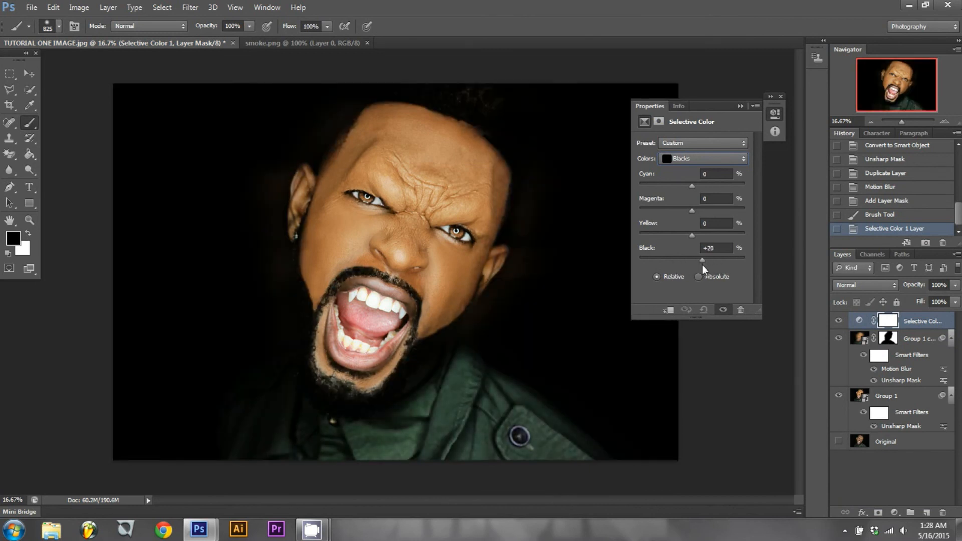
{"action": "left_click_drag", "start_coordinate": [701, 269], "coordinate": [701, 266]}
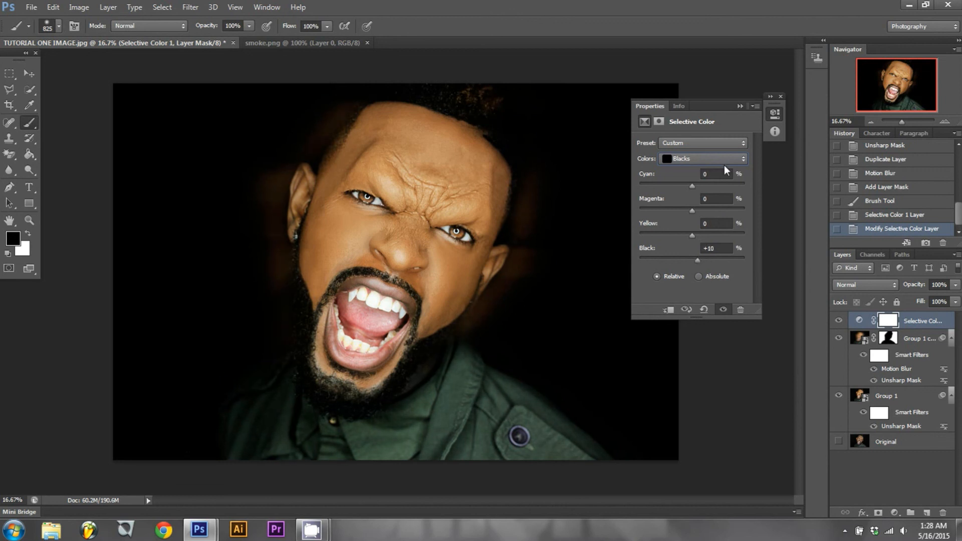
{"action": "left_click", "coordinate": [740, 106]}
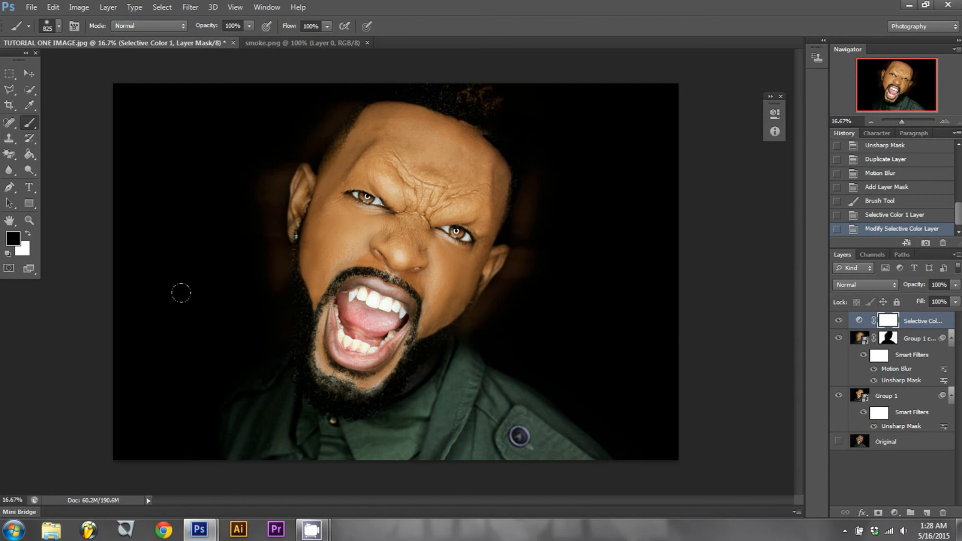
Undo the trial brush stroke on the Selective Color mask and fill the whole mask with black using the Paint Bucket.
{"action": "left_click_drag", "start_coordinate": [195, 415], "coordinate": [225, 386]}
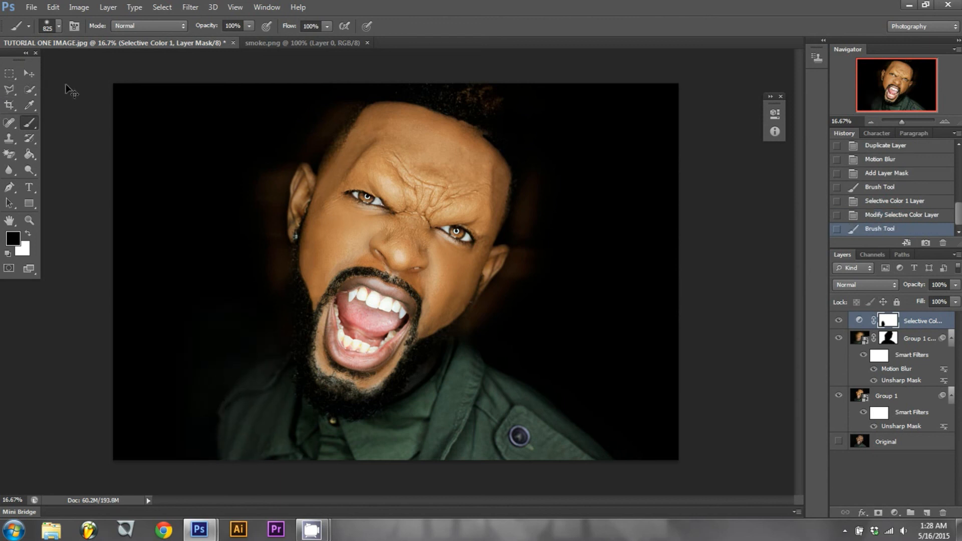
{"action": "key", "text": "ctrl+z"}
{"action": "left_click", "coordinate": [28, 154]}
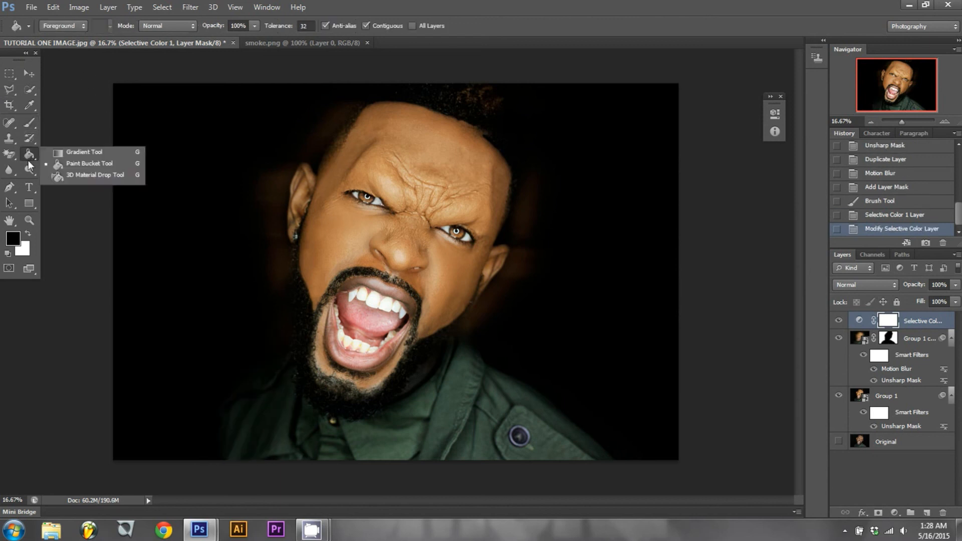
{"action": "left_click", "coordinate": [29, 234]}
{"action": "left_click", "coordinate": [28, 236]}
{"action": "left_click", "coordinate": [181, 172]}
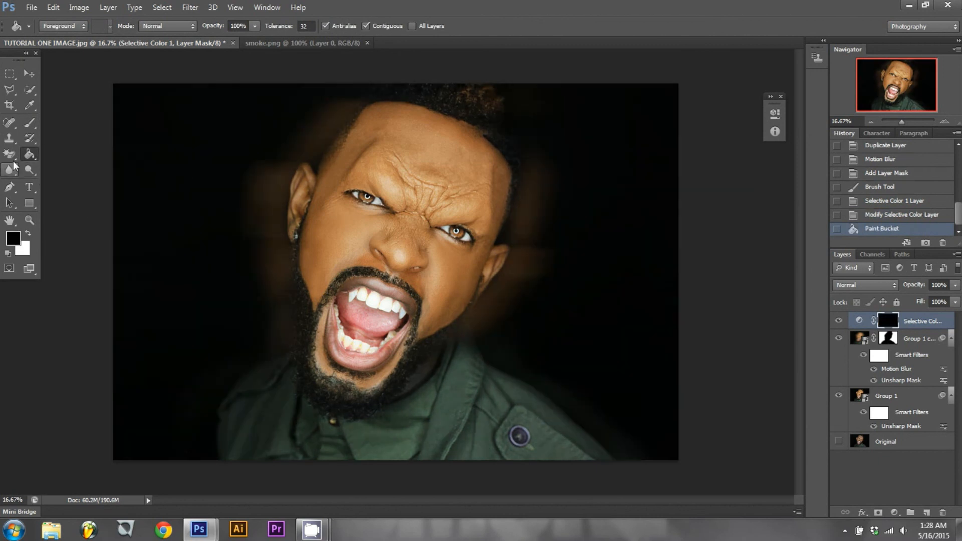
Paint white over the beard on the Selective Color mask with a soft 160 px brush to darken it.
{"action": "left_click", "coordinate": [28, 123]}
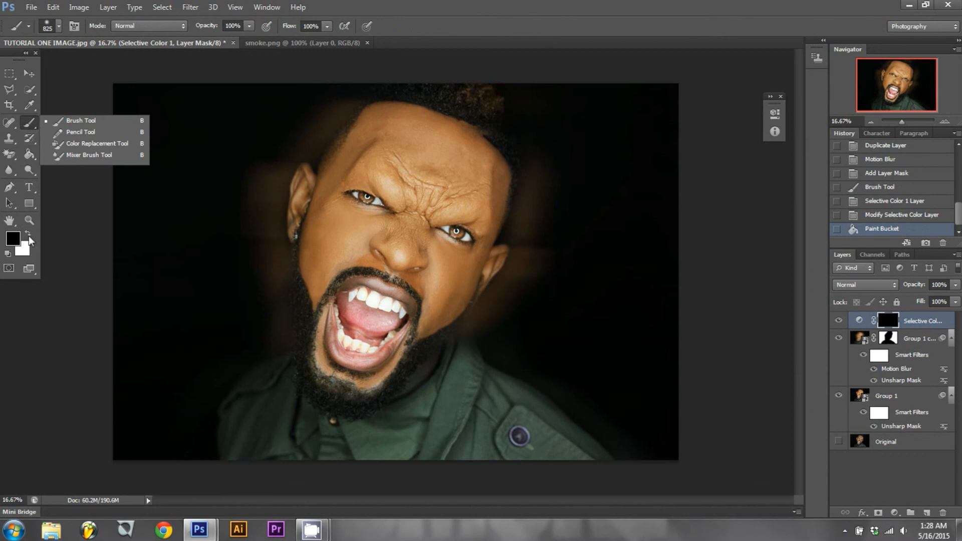
{"action": "left_click", "coordinate": [29, 235]}
{"action": "left_click", "coordinate": [59, 26]}
{"action": "left_click", "coordinate": [68, 64]}
{"action": "left_click", "coordinate": [99, 64]}
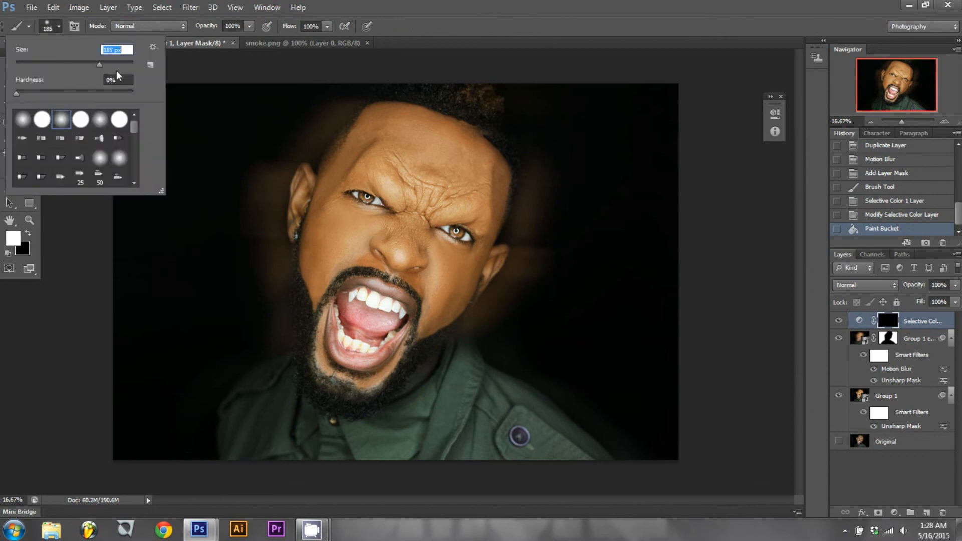
{"action": "left_click", "coordinate": [115, 64]}
{"action": "left_click", "coordinate": [105, 63]}
{"action": "left_click", "coordinate": [948, 123]}
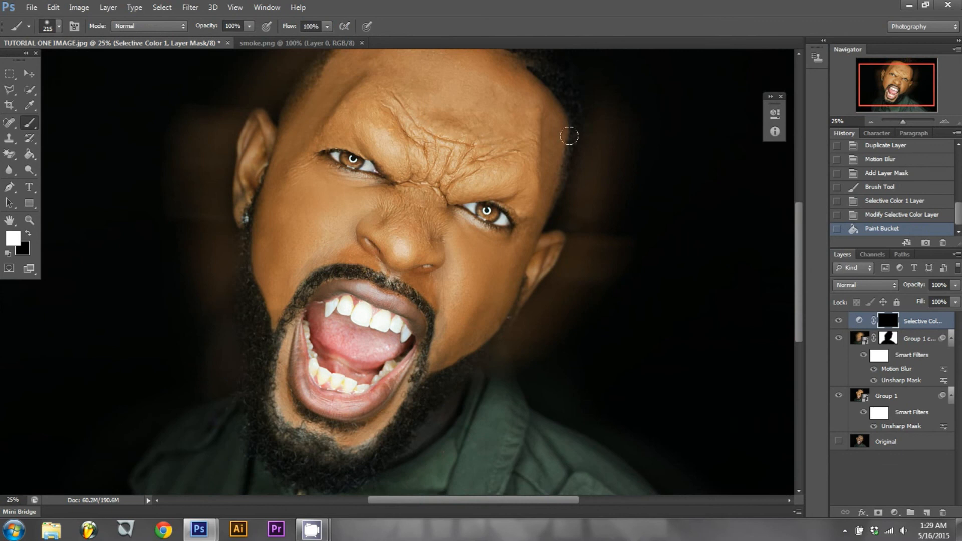
{"action": "left_click", "coordinate": [60, 27]}
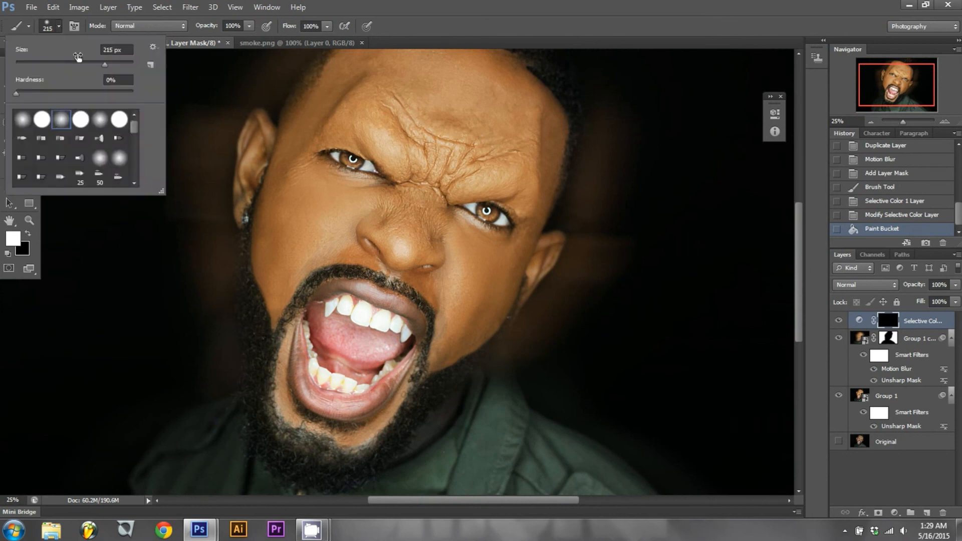
{"action": "left_click", "coordinate": [92, 63]}
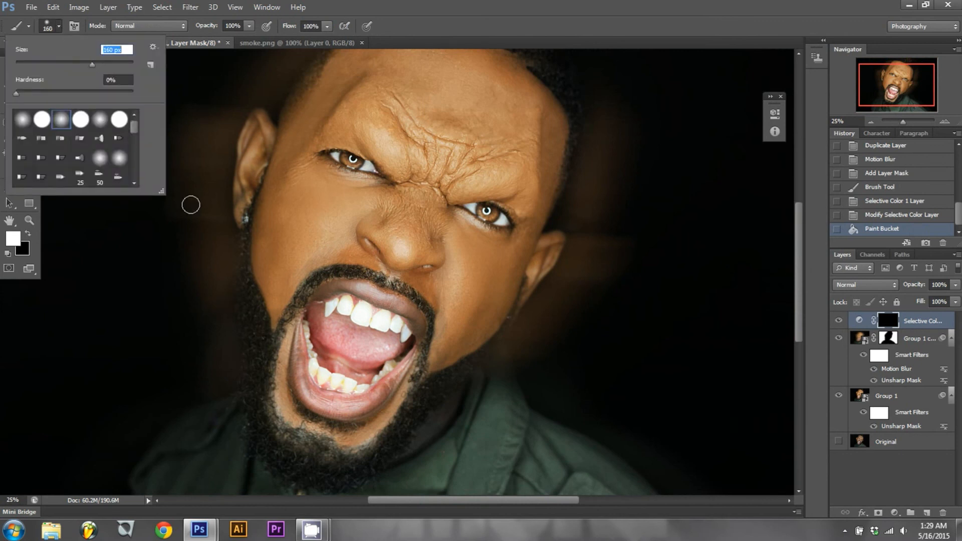
{"action": "mouse_move", "coordinate": [255, 327]}
{"action": "left_mouse_down"}
{"action": "mouse_move", "coordinate": [264, 382]}
{"action": "mouse_move", "coordinate": [243, 234]}
{"action": "mouse_move", "coordinate": [257, 439]}
{"action": "mouse_move", "coordinate": [253, 388]}
{"action": "mouse_move", "coordinate": [250, 424]}
{"action": "mouse_move", "coordinate": [249, 390]}
{"action": "mouse_move", "coordinate": [280, 470]}
{"action": "mouse_move", "coordinate": [266, 383]}
{"action": "mouse_move", "coordinate": [274, 351]}
{"action": "mouse_move", "coordinate": [281, 438]}
{"action": "mouse_move", "coordinate": [349, 471]}
{"action": "mouse_move", "coordinate": [303, 468]}
{"action": "mouse_move", "coordinate": [308, 475]}
{"action": "mouse_move", "coordinate": [342, 482]}
{"action": "mouse_move", "coordinate": [362, 469]}
{"action": "mouse_move", "coordinate": [315, 477]}
{"action": "mouse_move", "coordinate": [278, 466]}
{"action": "mouse_move", "coordinate": [325, 475]}
{"action": "mouse_move", "coordinate": [364, 467]}
{"action": "mouse_move", "coordinate": [415, 404]}
{"action": "mouse_move", "coordinate": [395, 437]}
{"action": "mouse_move", "coordinate": [506, 337]}
{"action": "mouse_move", "coordinate": [529, 293]}
{"action": "mouse_move", "coordinate": [493, 365]}
{"action": "mouse_move", "coordinate": [458, 386]}
{"action": "mouse_move", "coordinate": [479, 356]}
{"action": "mouse_move", "coordinate": [434, 383]}
{"action": "mouse_move", "coordinate": [423, 371]}
{"action": "mouse_move", "coordinate": [406, 422]}
{"action": "mouse_move", "coordinate": [363, 460]}
{"action": "mouse_move", "coordinate": [276, 429]}
{"action": "mouse_move", "coordinate": [266, 399]}
{"action": "mouse_move", "coordinate": [283, 442]}
{"action": "mouse_move", "coordinate": [369, 453]}
{"action": "mouse_move", "coordinate": [418, 416]}
{"action": "left_mouse_up"}
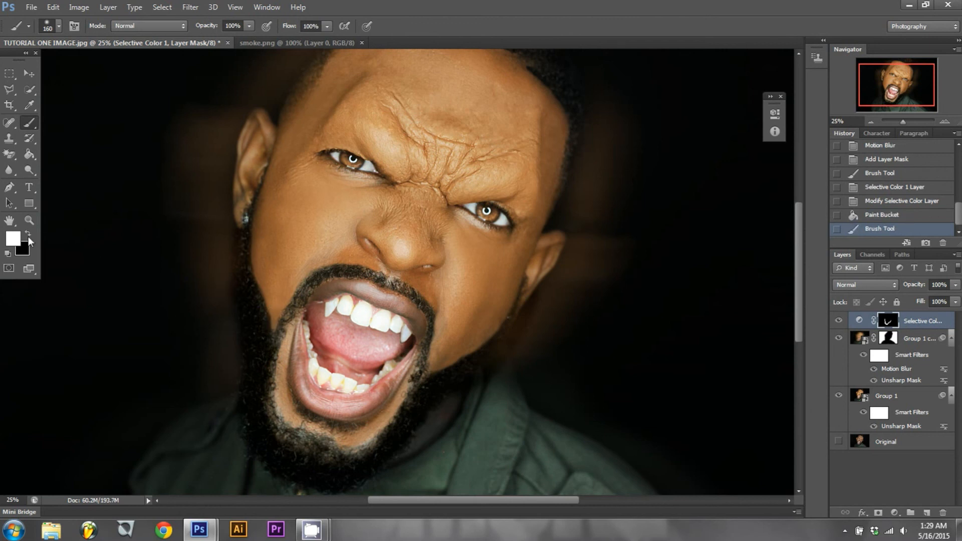
Paint black along the outer edges of the beard on the Selective Color mask to clean up the spill.
{"action": "left_click", "coordinate": [27, 235]}
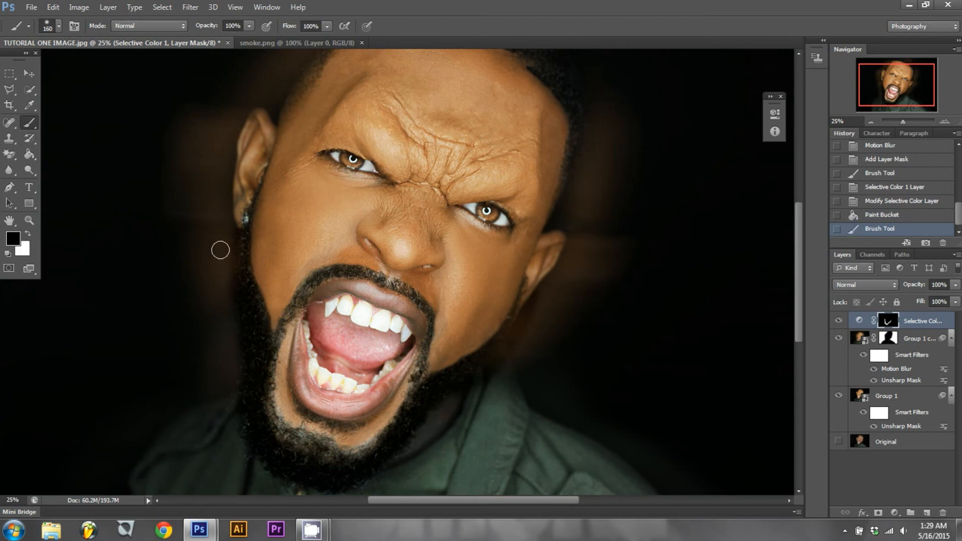
{"action": "left_click_drag", "start_coordinate": [224, 251], "coordinate": [228, 378]}
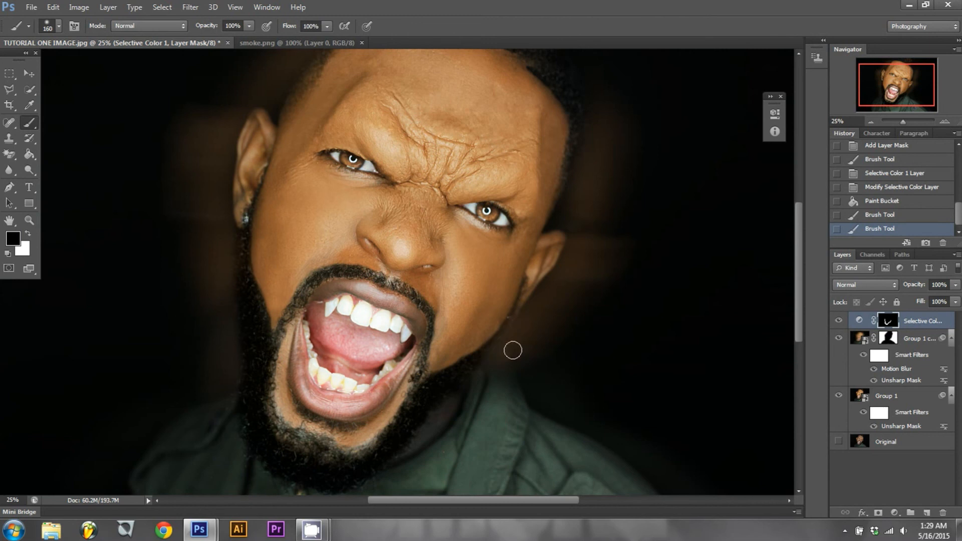
{"action": "mouse_move", "coordinate": [467, 395]}
{"action": "left_mouse_down"}
{"action": "mouse_move", "coordinate": [440, 464]}
{"action": "mouse_move", "coordinate": [426, 447]}
{"action": "mouse_move", "coordinate": [369, 488]}
{"action": "left_mouse_up"}
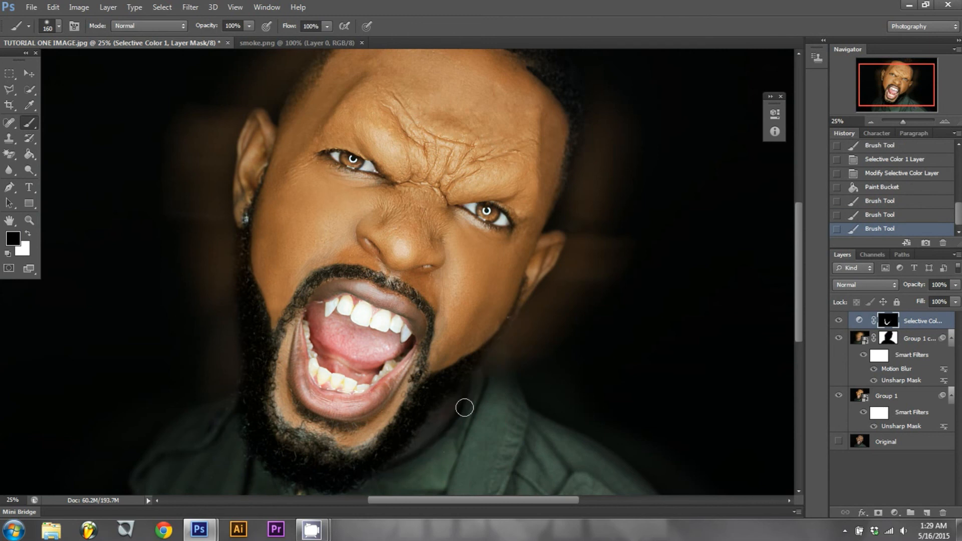
Lower the Selective Color layer's opacity to 65%.
{"action": "left_click", "coordinate": [870, 120]}
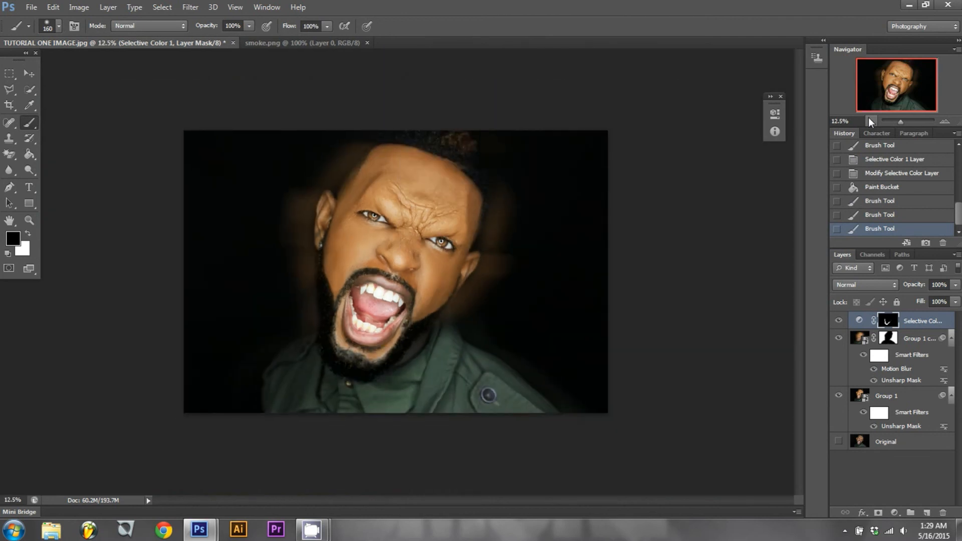
{"action": "left_click", "coordinate": [955, 285]}
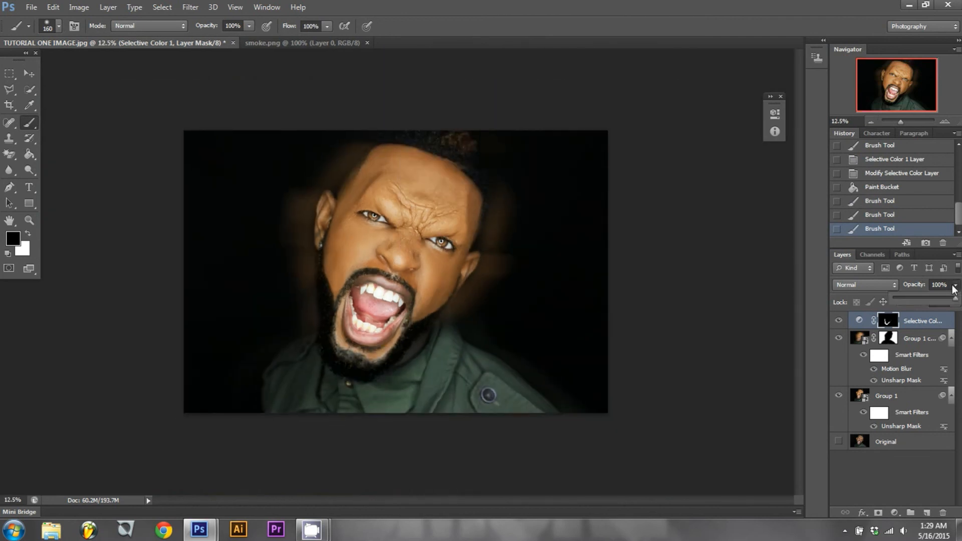
{"action": "left_click", "coordinate": [931, 298]}
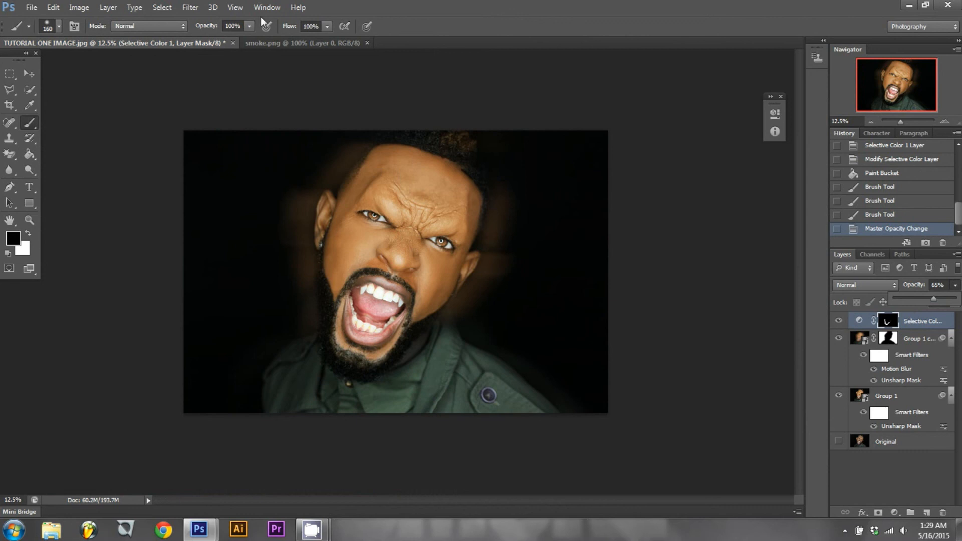
Float the smoke.png document, copy its smoke layer onto the portrait with the Move tool, and minimize the smoke document.
{"action": "left_click_drag", "start_coordinate": [278, 42], "coordinate": [100, 210]}
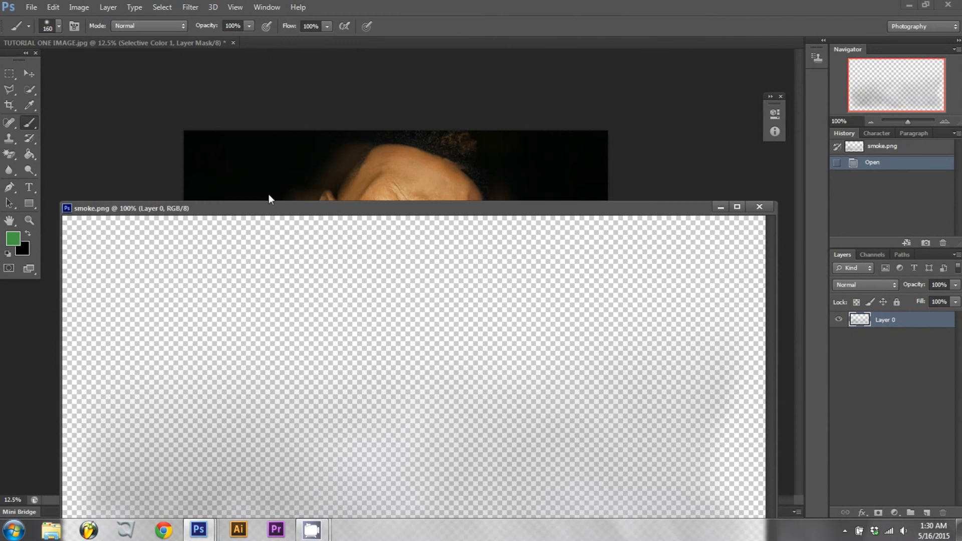
{"action": "left_click", "coordinate": [24, 71]}
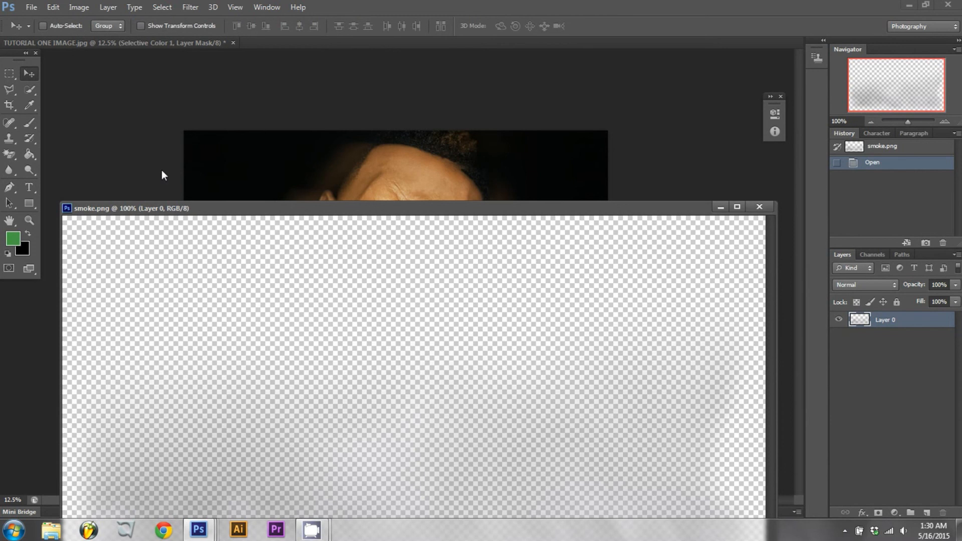
{"action": "left_click_drag", "start_coordinate": [214, 216], "coordinate": [138, 187]}
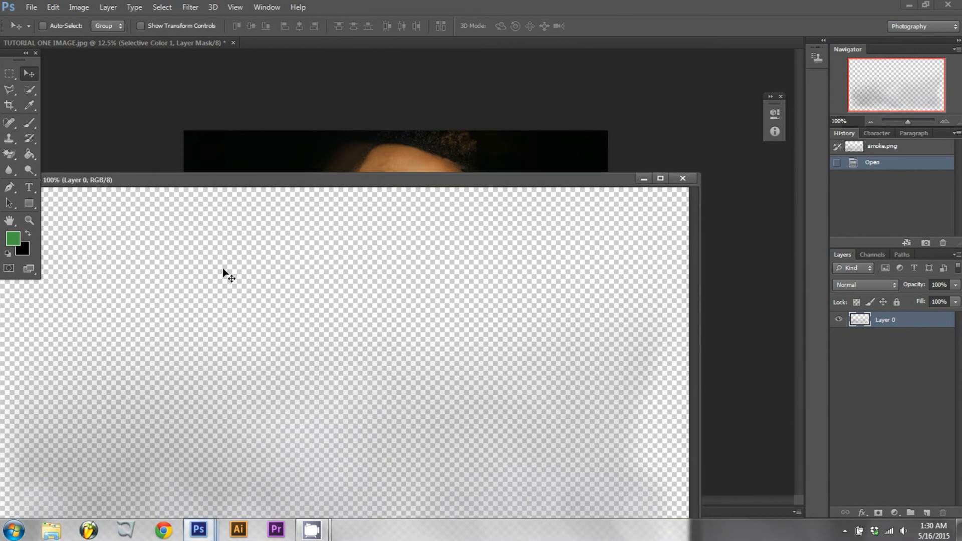
{"action": "left_click_drag", "start_coordinate": [283, 183], "coordinate": [303, 246]}
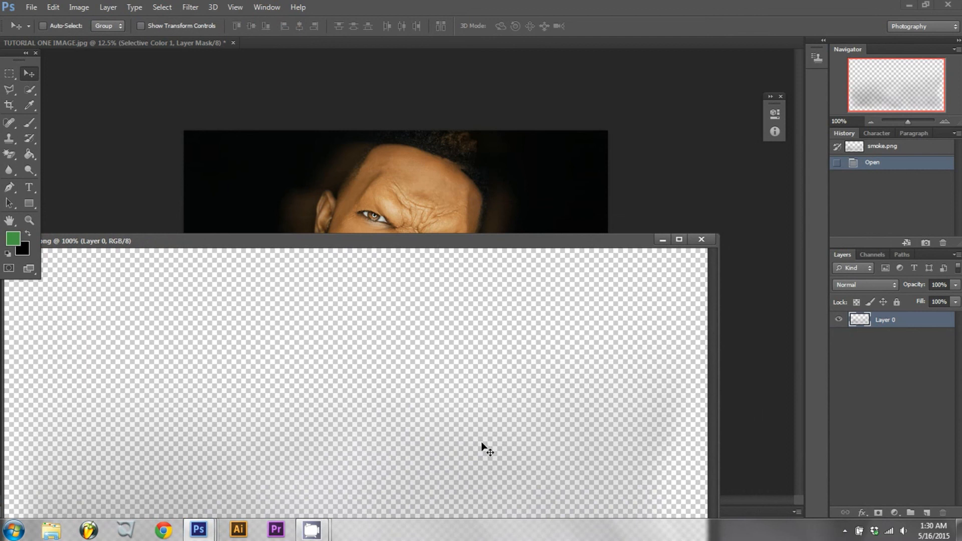
{"action": "left_click_drag", "start_coordinate": [481, 441], "coordinate": [462, 196]}
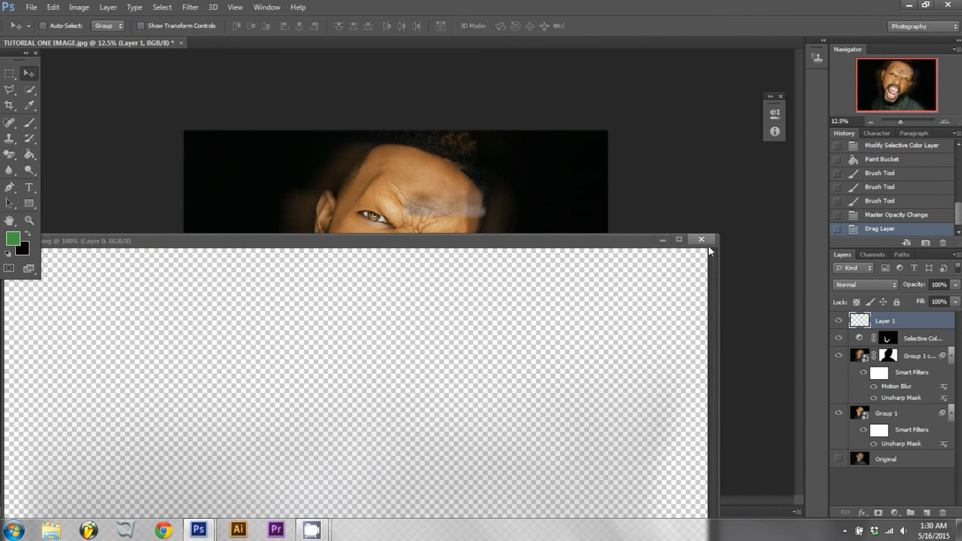
{"action": "left_click", "coordinate": [663, 241]}
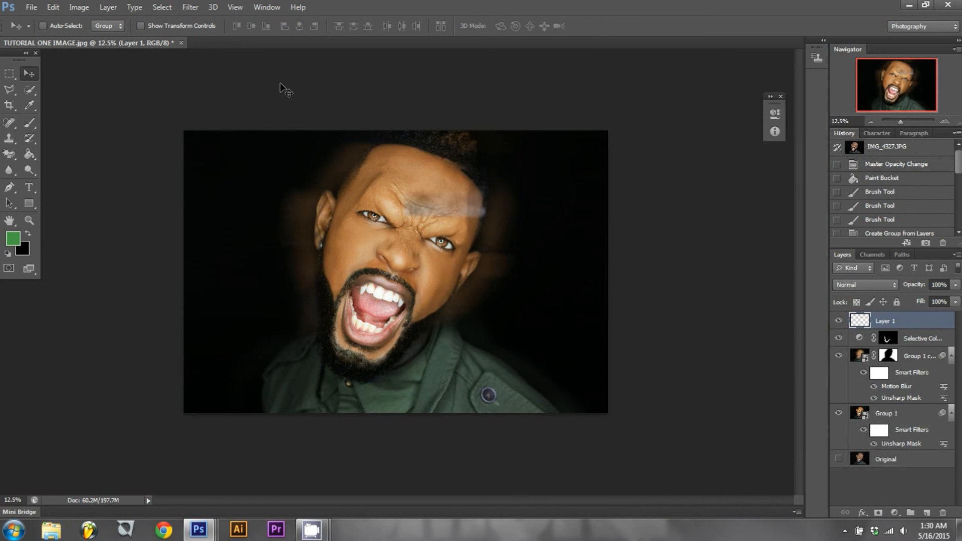
Enlarge the smoke layer with Free Transform and position it across the full width of the portrait's lower part.
{"action": "key", "text": "ctrl+t"}
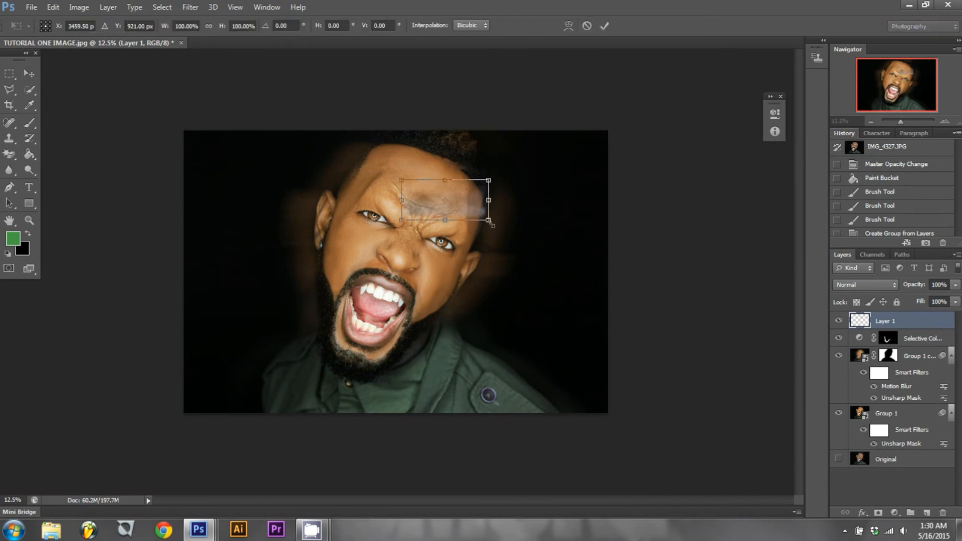
{"action": "left_click_drag", "start_coordinate": [493, 225], "coordinate": [761, 449]}
{"action": "left_click_drag", "start_coordinate": [582, 346], "coordinate": [330, 351]}
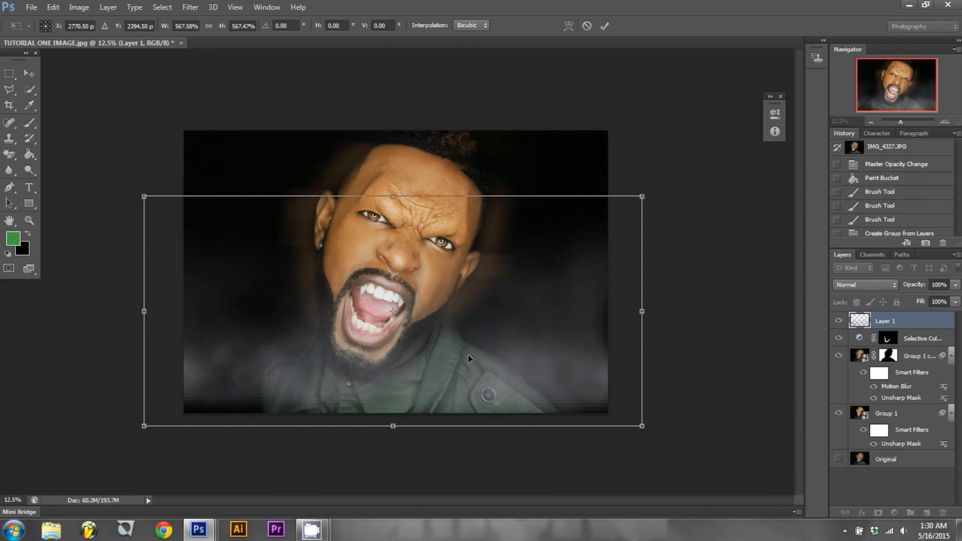
{"action": "left_click_drag", "start_coordinate": [643, 428], "coordinate": [788, 525]}
{"action": "left_click_drag", "start_coordinate": [607, 407], "coordinate": [482, 377]}
{"action": "key", "text": "Return"}
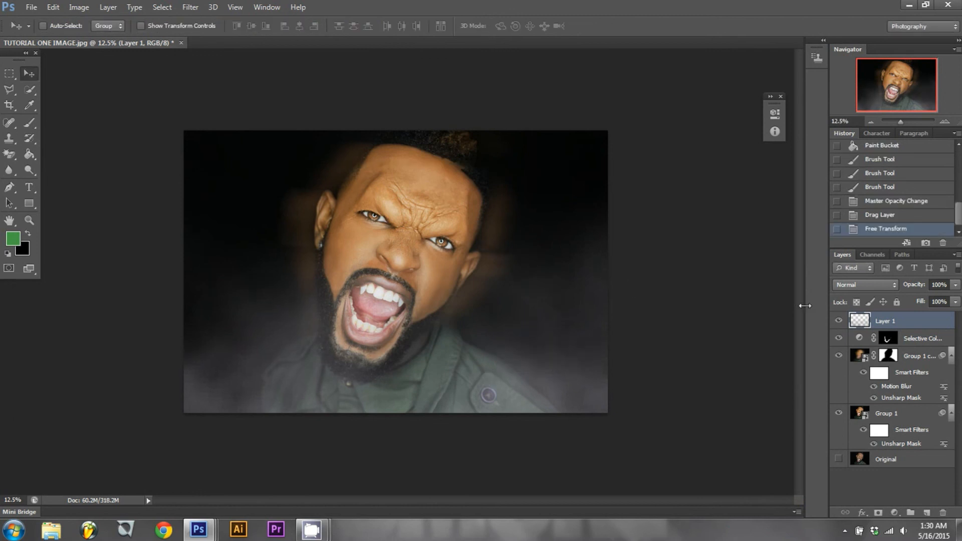
Set the smoke layer's blend mode to Luminosity and add a white layer mask to it.
{"action": "left_click", "coordinate": [866, 285]}
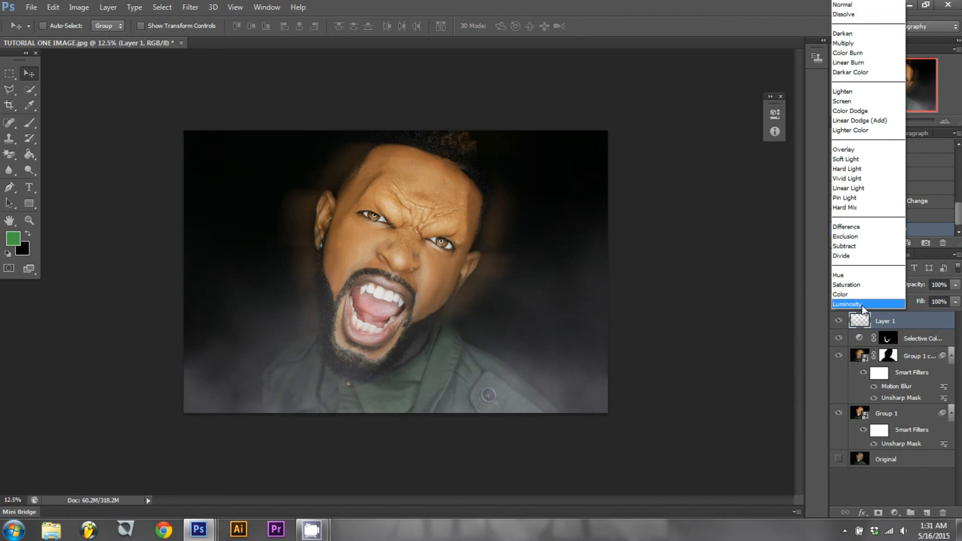
{"action": "left_click", "coordinate": [862, 305]}
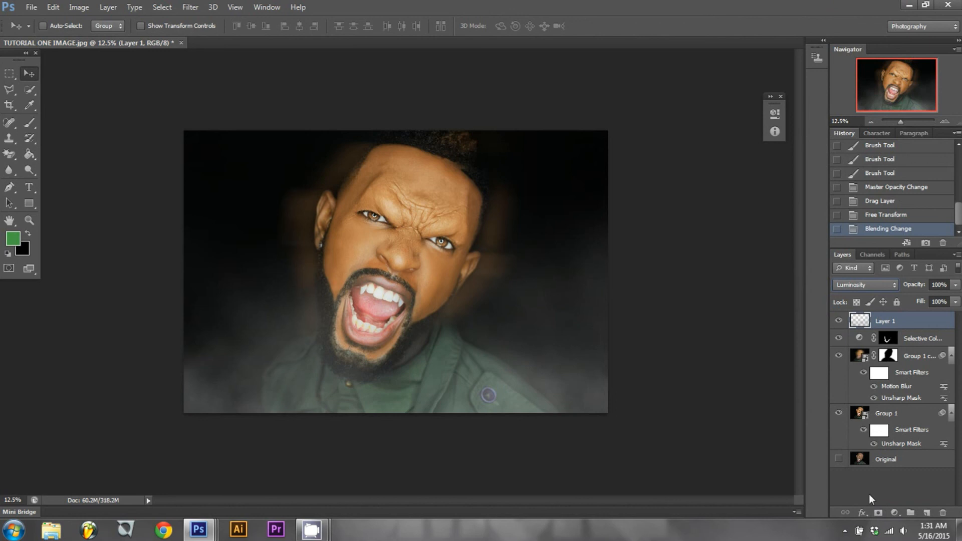
{"action": "left_click", "coordinate": [879, 512]}
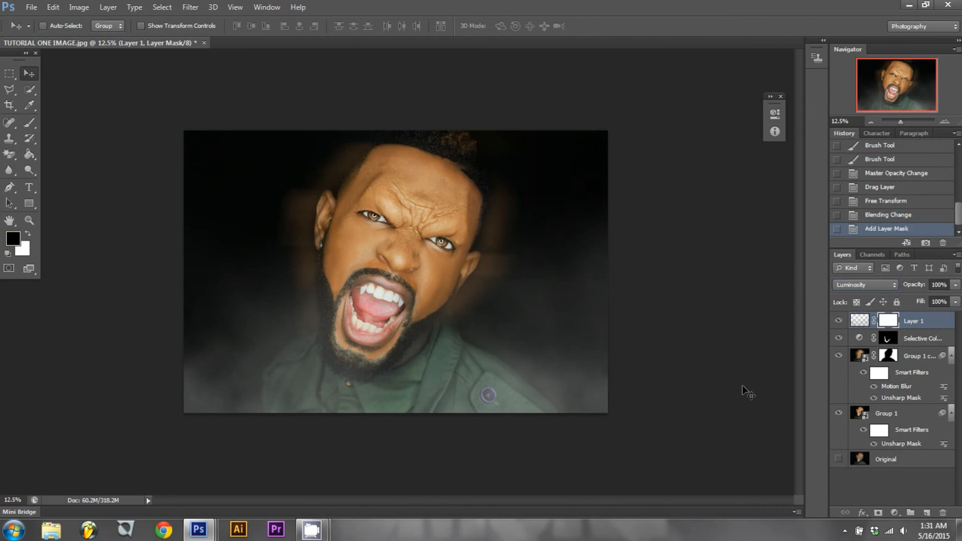
Paint black over the man's face and beard on the smoke layer's mask with a soft 1057 px brush to clear the smoke.
{"action": "left_click", "coordinate": [31, 123]}
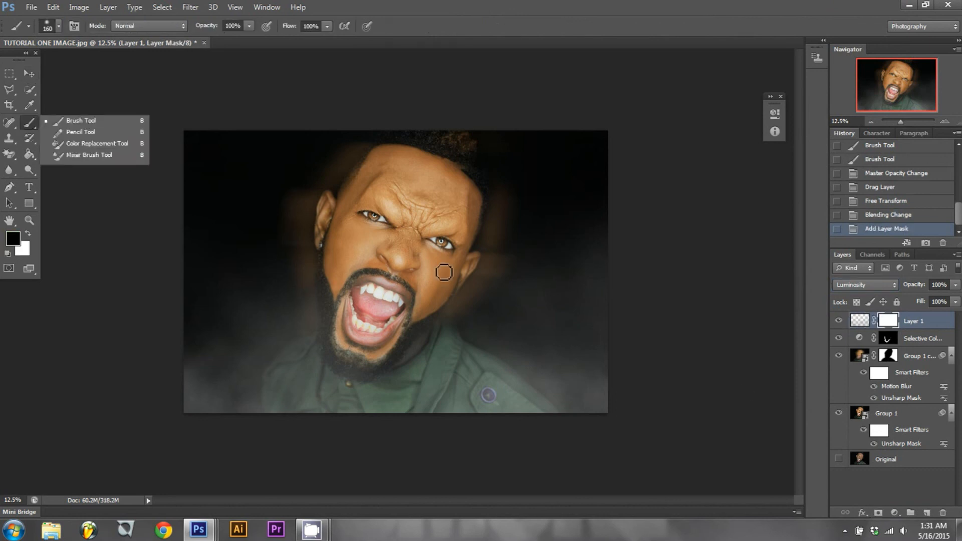
{"action": "left_click", "coordinate": [59, 29]}
{"action": "left_click_drag", "start_coordinate": [98, 62], "coordinate": [115, 62]}
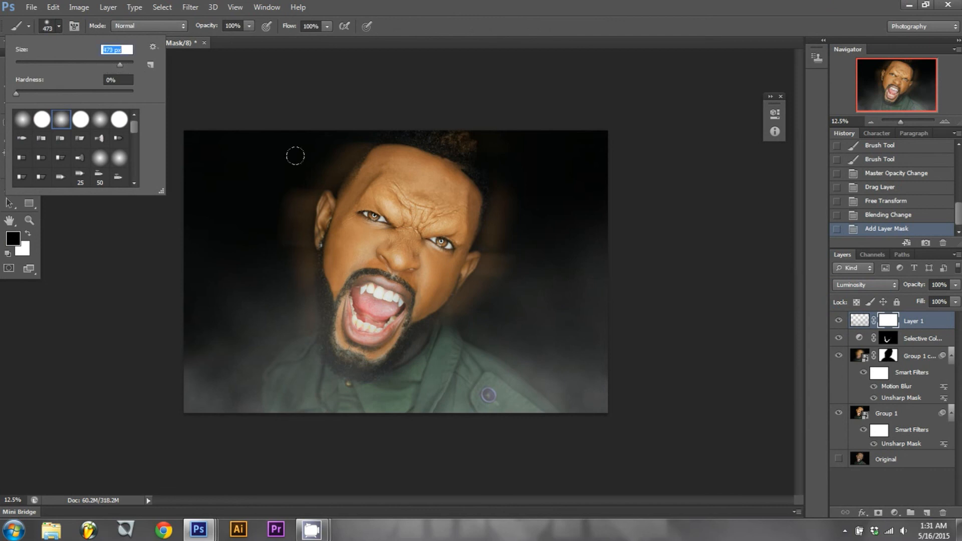
{"action": "left_click_drag", "start_coordinate": [120, 62], "coordinate": [124, 61]}
{"action": "mouse_move", "coordinate": [383, 295]}
{"action": "left_mouse_down"}
{"action": "mouse_move", "coordinate": [362, 304]}
{"action": "mouse_move", "coordinate": [352, 291]}
{"action": "mouse_move", "coordinate": [342, 323]}
{"action": "left_mouse_up"}
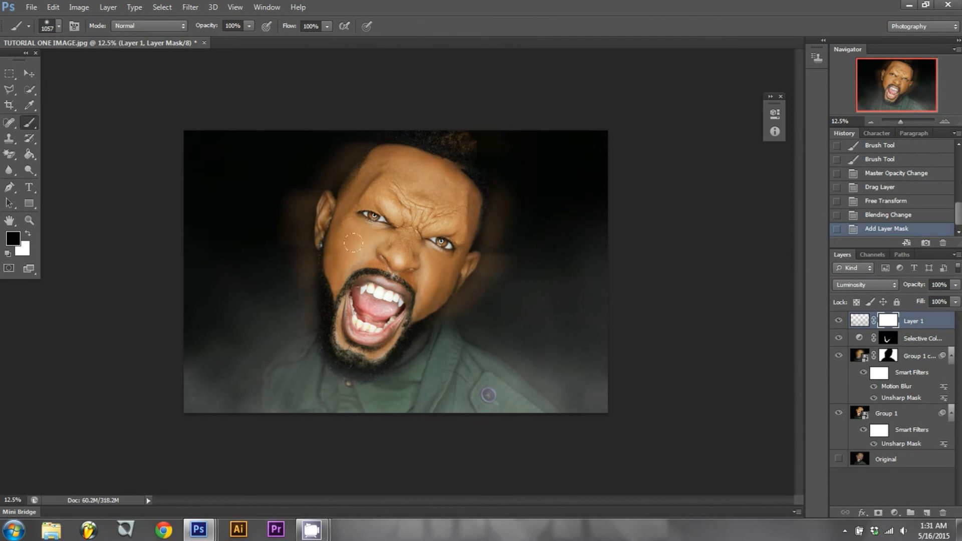
{"action": "left_click_drag", "start_coordinate": [367, 195], "coordinate": [389, 141]}
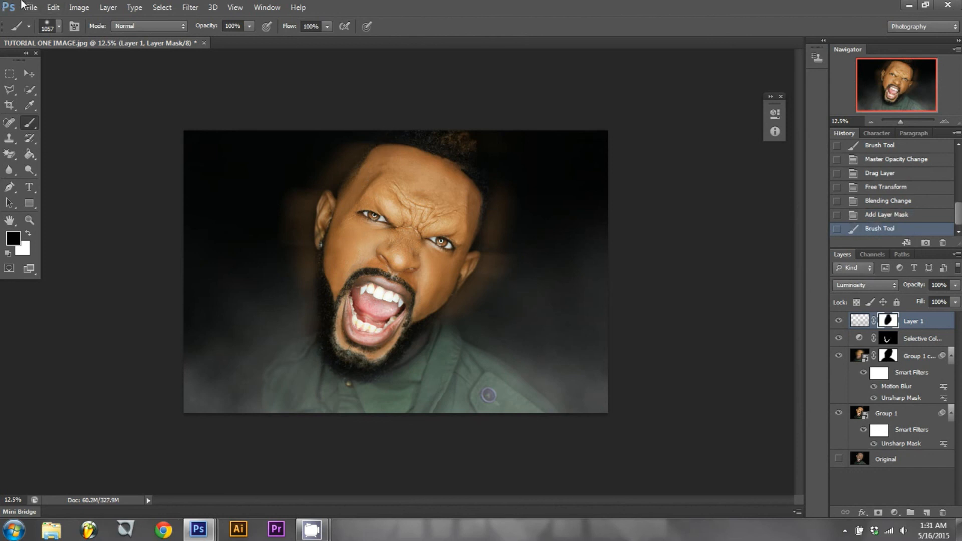
Paint white below the beard and over the background around the head on the smoke layer's mask to restore smoke there.
{"action": "left_click", "coordinate": [30, 235]}
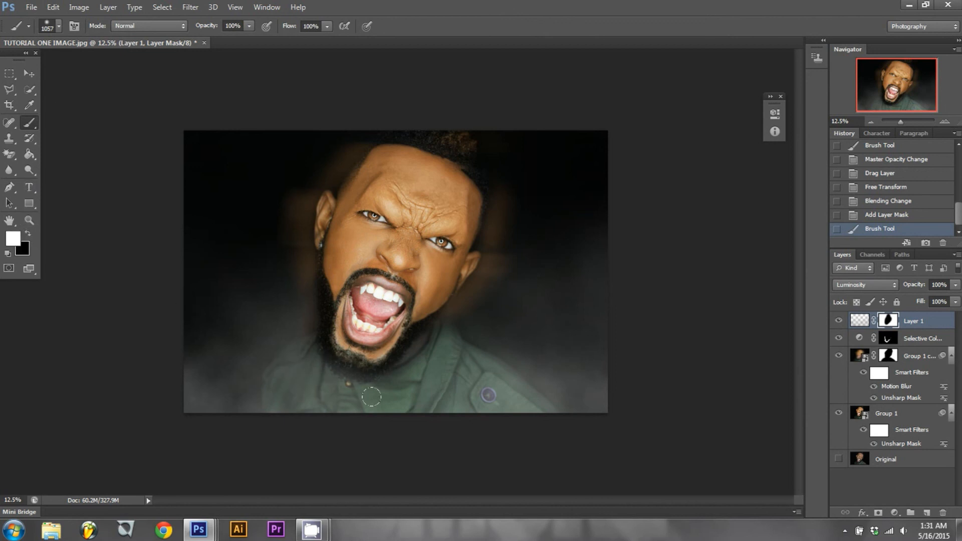
{"action": "mouse_move", "coordinate": [412, 357]}
{"action": "left_mouse_down"}
{"action": "mouse_move", "coordinate": [426, 327]}
{"action": "mouse_move", "coordinate": [408, 348]}
{"action": "left_mouse_up"}
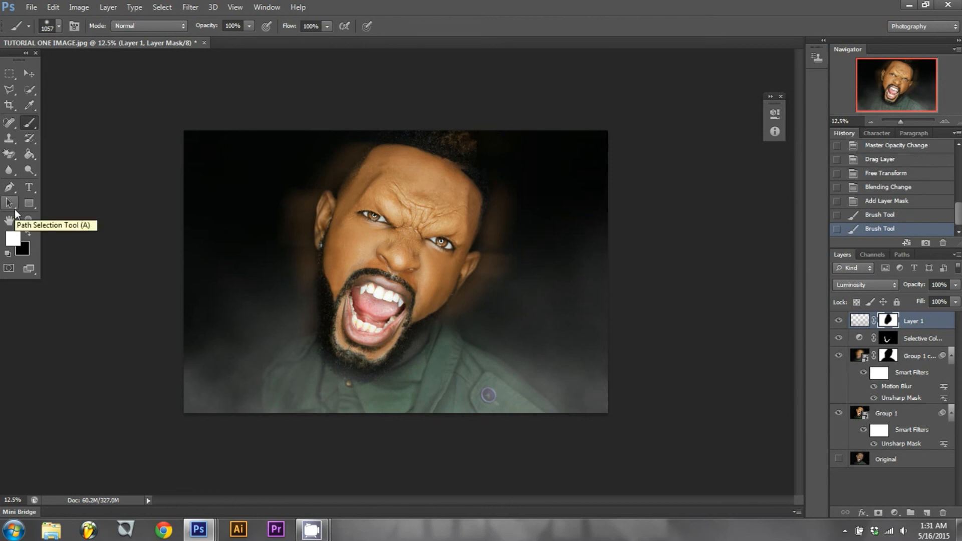
{"action": "left_click_drag", "start_coordinate": [292, 130], "coordinate": [604, 241]}
Lower the smoke layer's opacity to 75%.
{"action": "left_click", "coordinate": [955, 284]}
{"action": "left_click_drag", "start_coordinate": [955, 299], "coordinate": [944, 302]}
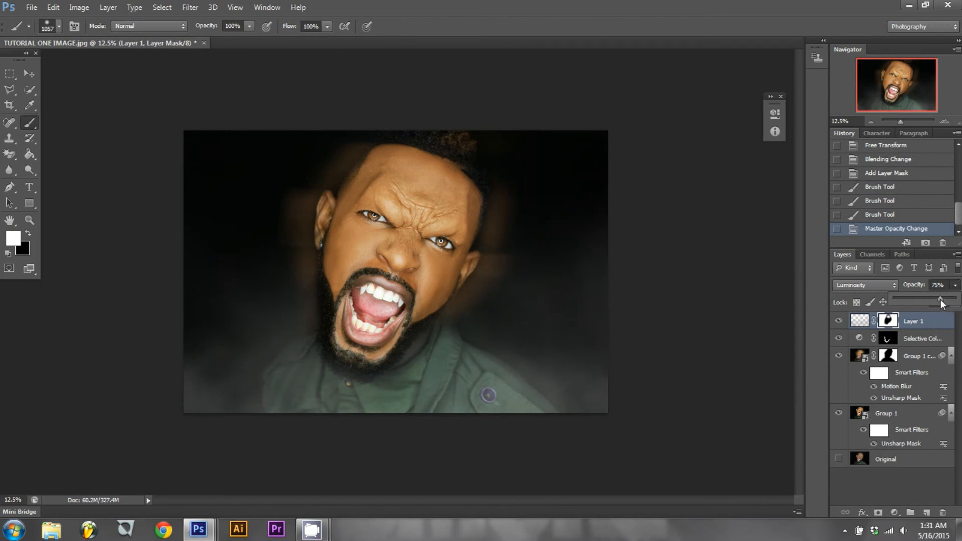